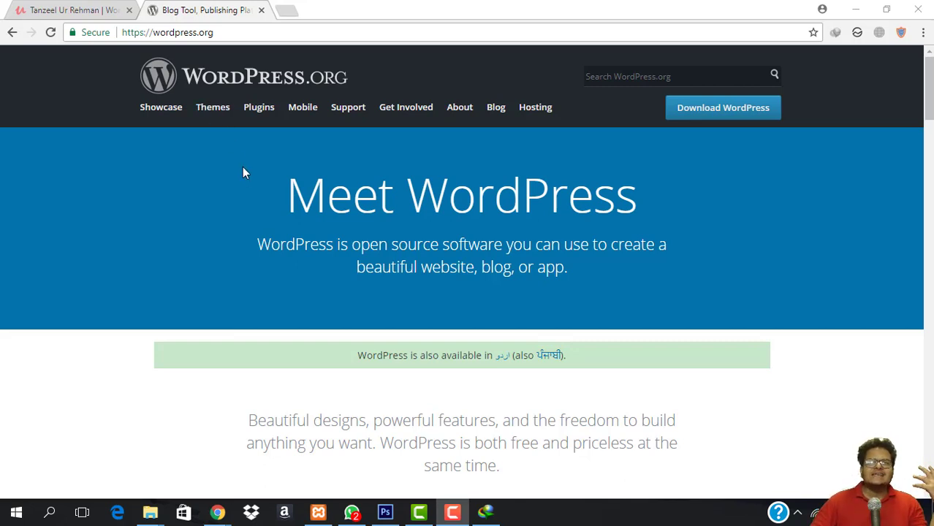
Switch to the instructor's Udemy profile and scroll through the six courses they teach.
left_click(73, 10)
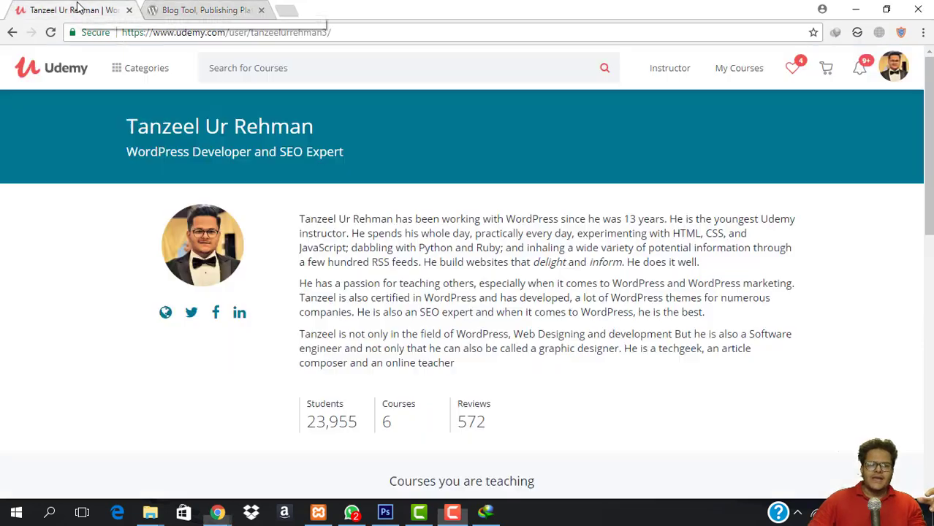
mouse_move(247, 183)
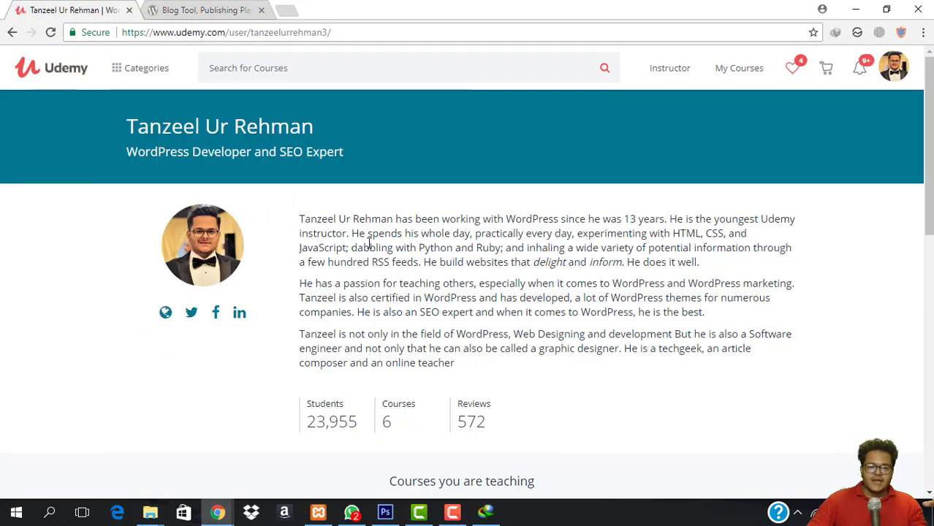
scroll(369, 243, "down", 4)
scroll(526, 298, "down", 3)
scroll(470, 281, "up", 1)
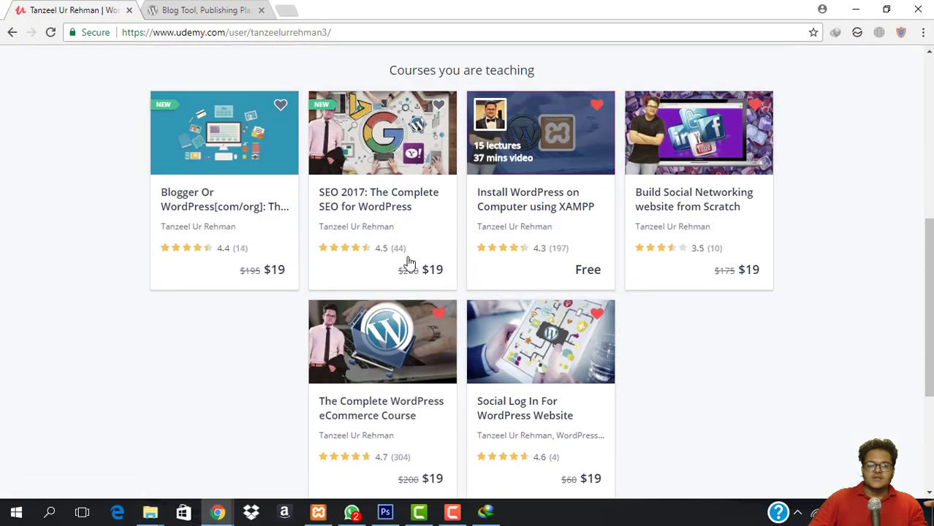
scroll(294, 221, "up", 2)
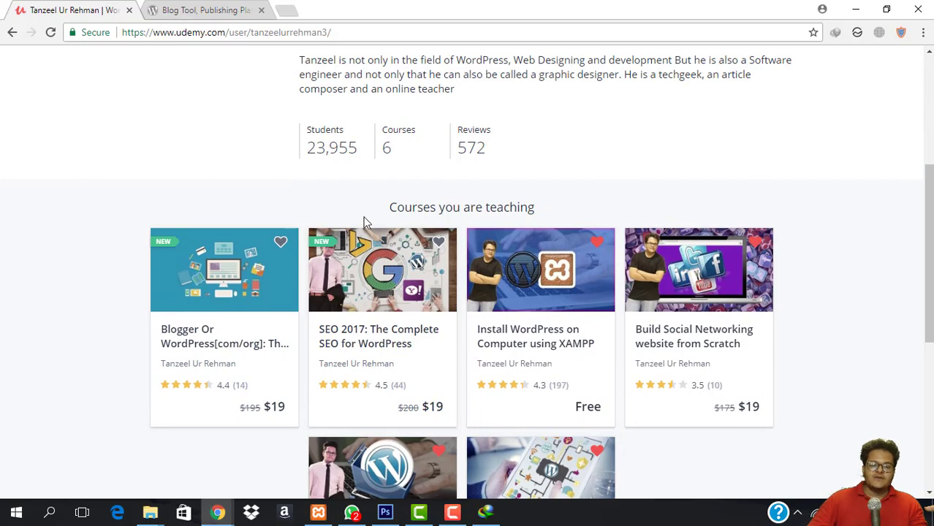
scroll(365, 222, "down", 4)
scroll(418, 244, "up", 2)
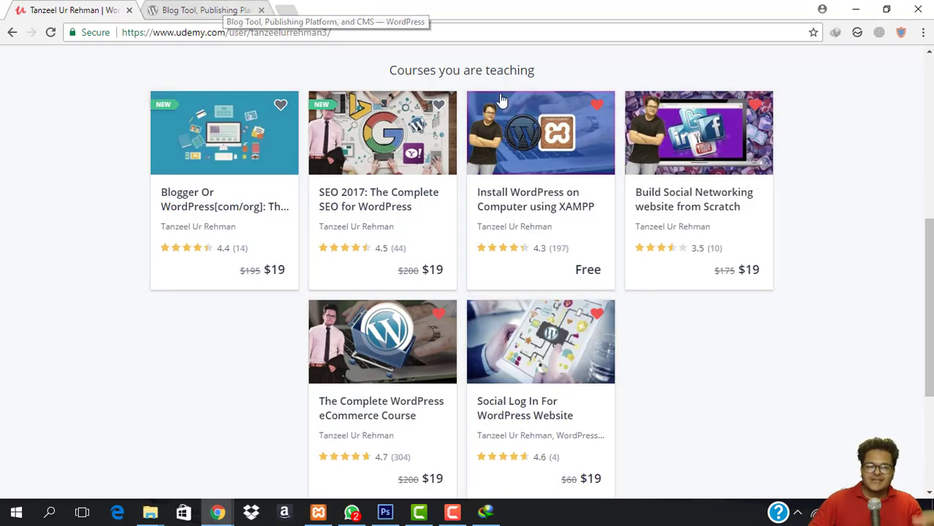
scroll(298, 186, "up", 4)
scroll(298, 186, "up", 2)
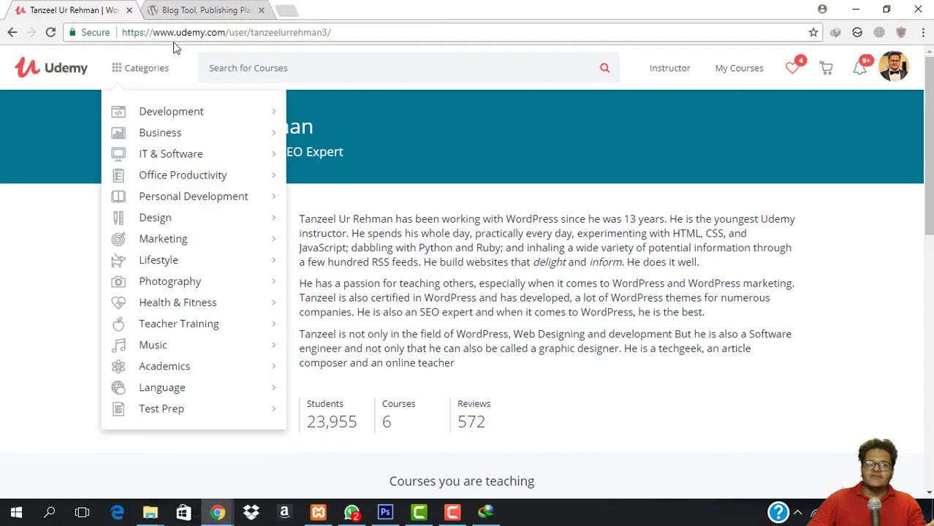
Search Google in a new tab for the instructor's full name using the suggested query.
left_click(287, 16)
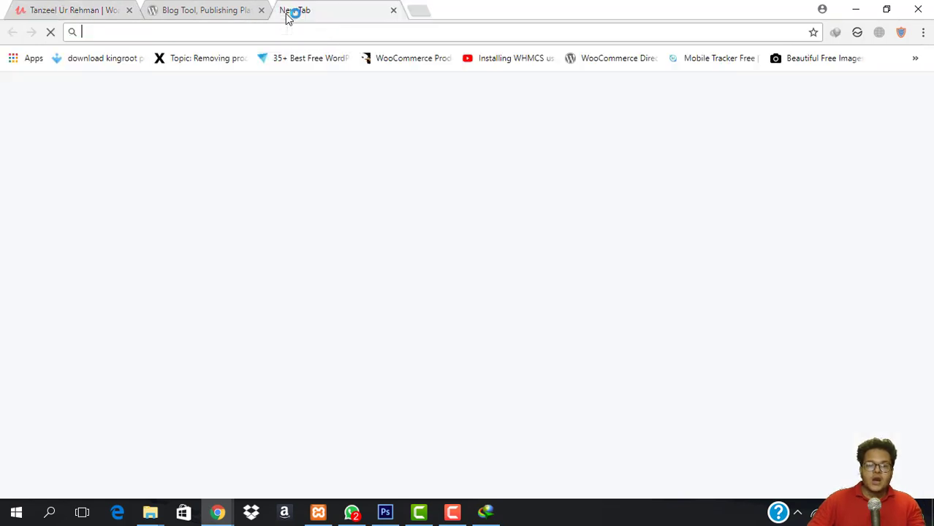
type("tanzeel ur")
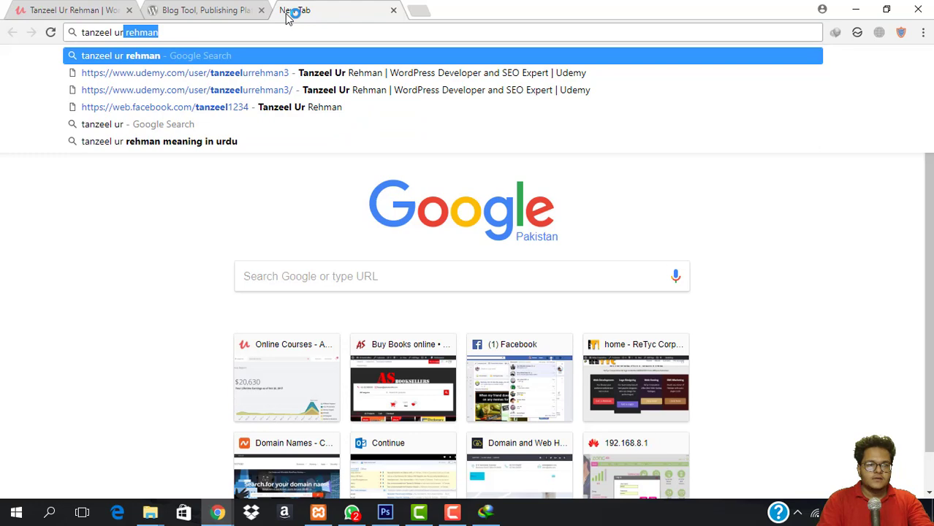
key("BackSpace")
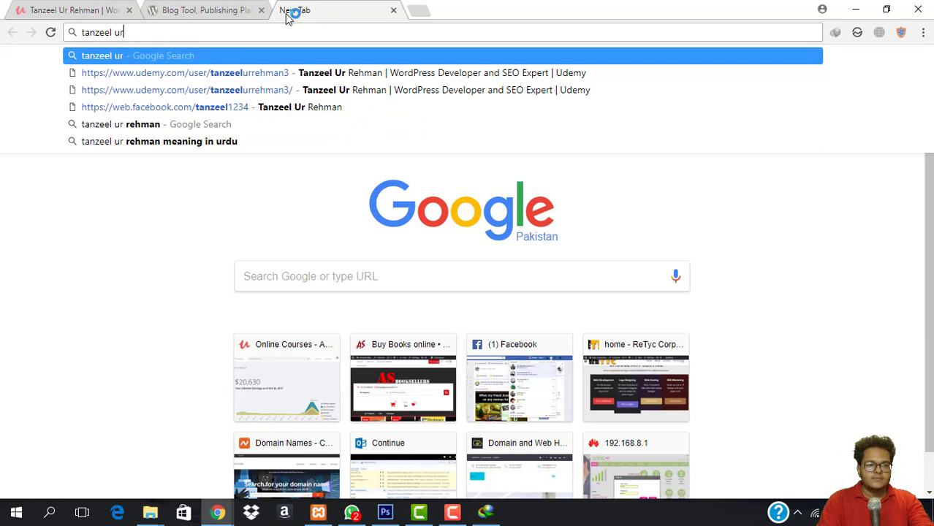
key("Down")
key("Down")
key("Down")
key("Down")
key("Return")
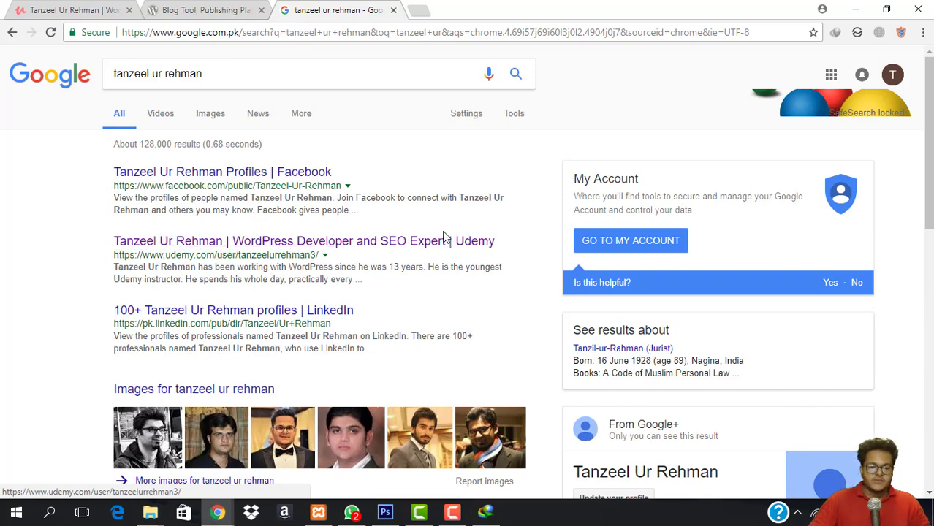
Return to the Udemy profile, close the Google results tab, and show the WordPress.org home page.
left_click(81, 10)
scroll(409, 205, "down", 8)
scroll(407, 229, "up", 2)
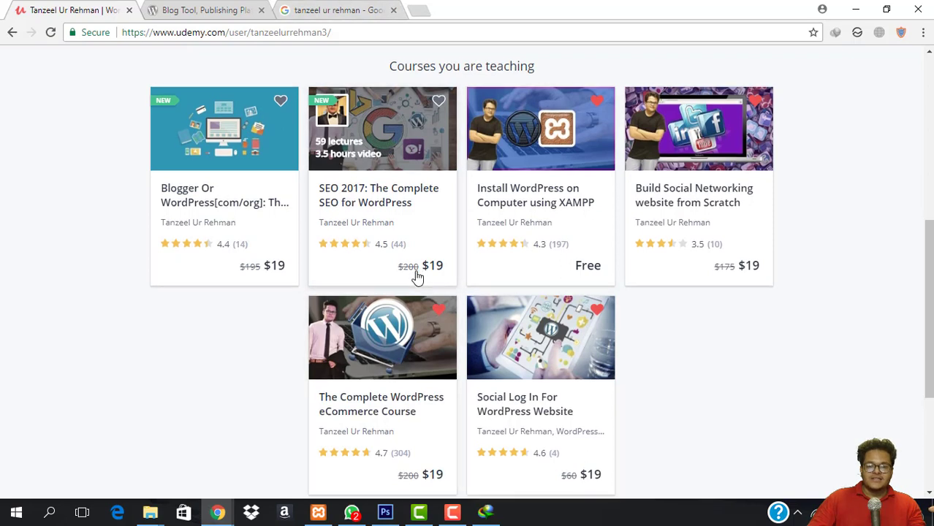
scroll(418, 285, "down", 3)
left_click(393, 10)
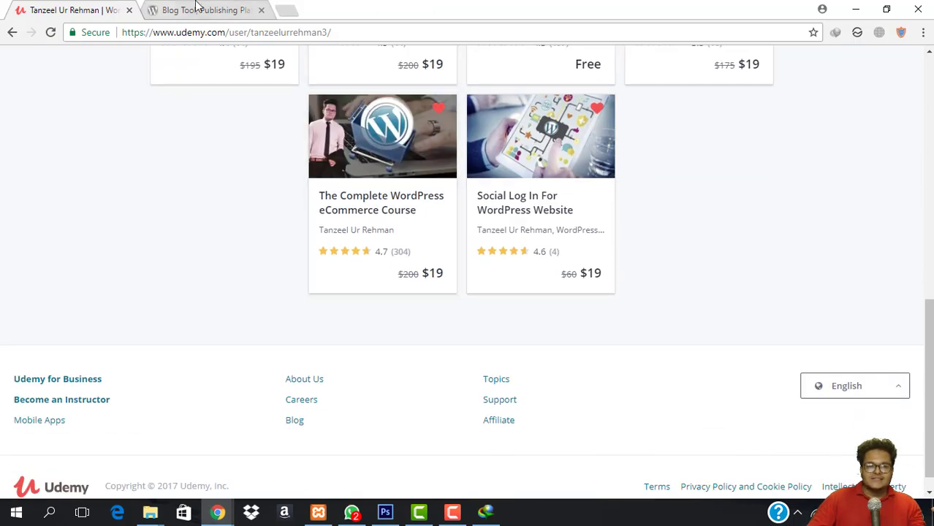
left_click(204, 10)
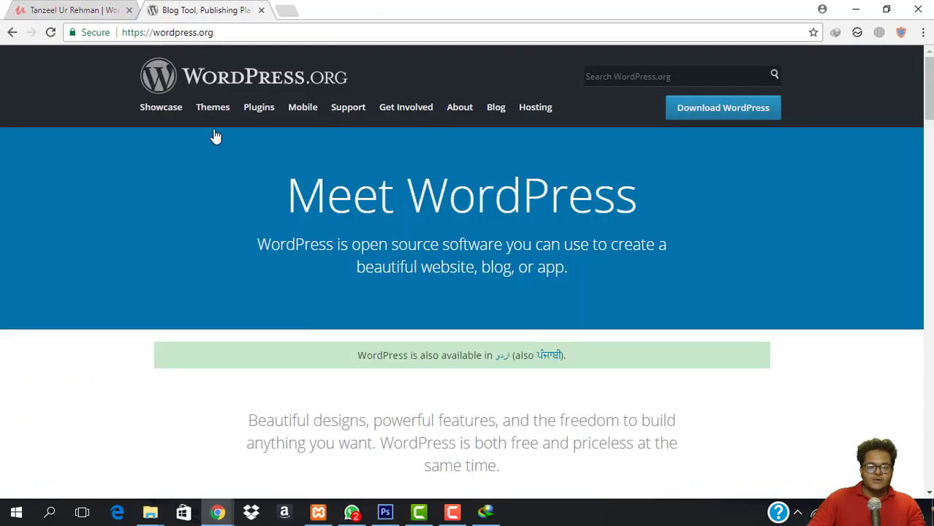
Close the Udemy tab and start downloading WordPress 4.8.2 from the WordPress.org download page.
left_click(129, 10)
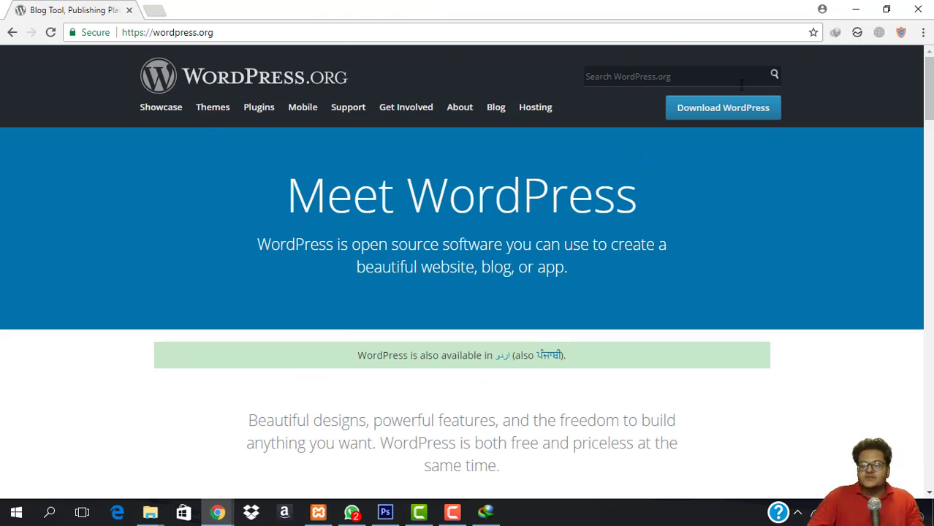
left_click(718, 105)
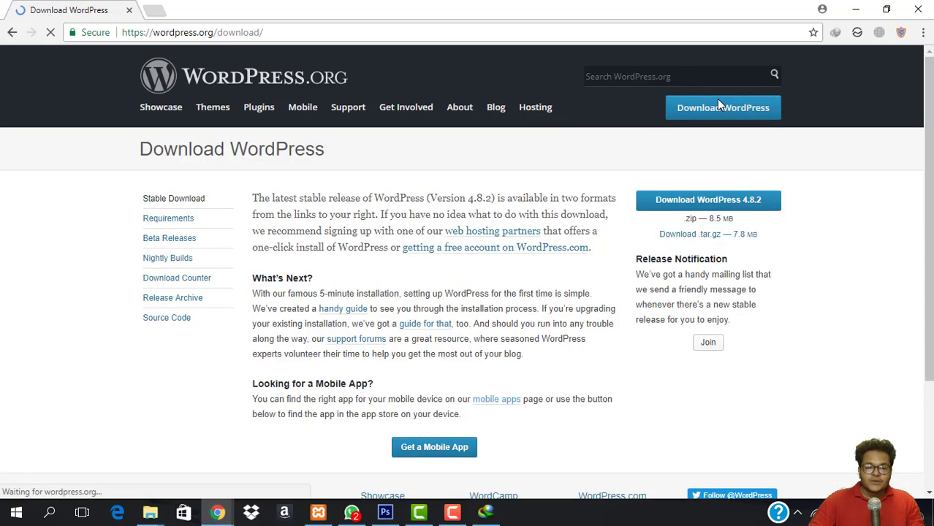
left_click(691, 200)
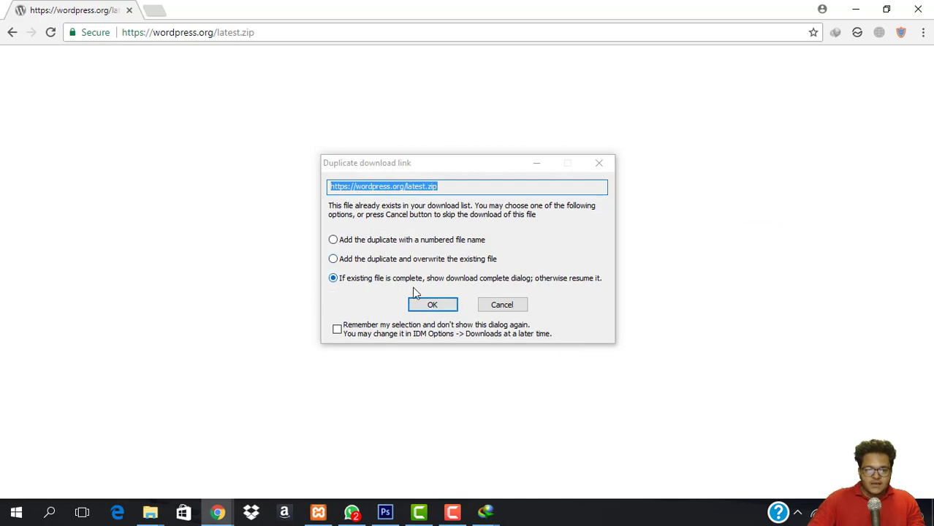
Accept the duplicate download, save the 8.49 MB wordpress-4.8.2.zip, and open its Compressed folder.
left_click(432, 304)
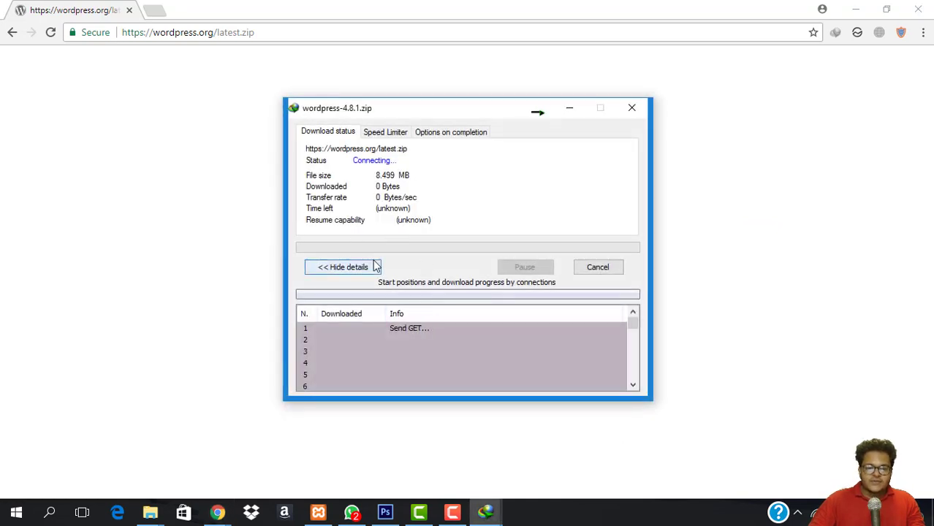
left_click(523, 309)
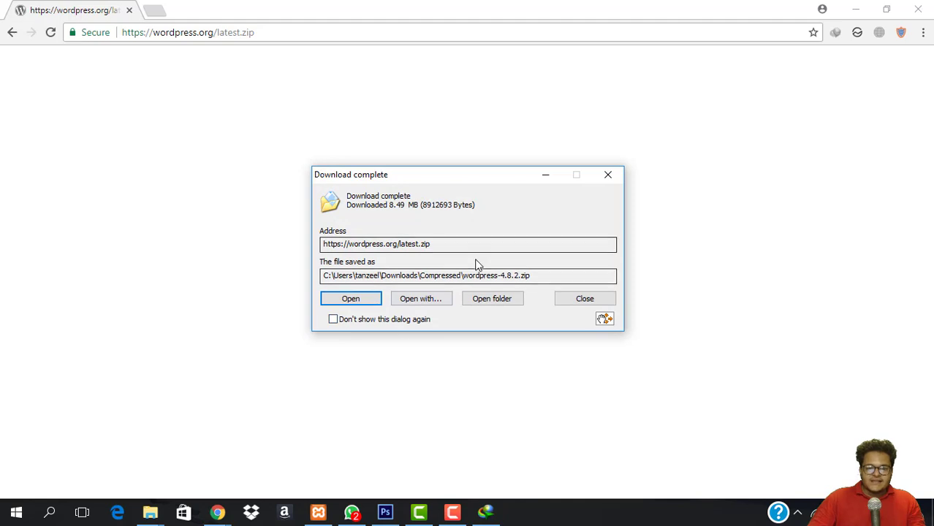
left_click(492, 300)
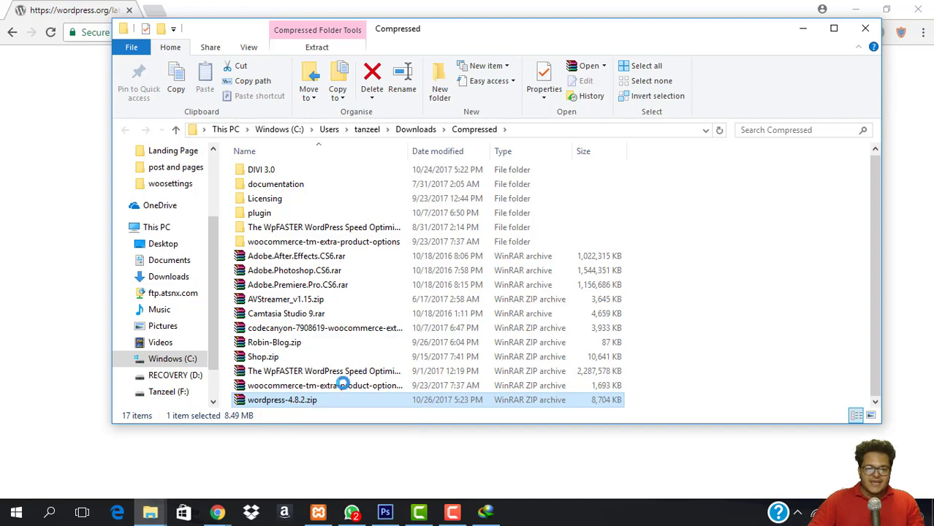
Extract wordpress-4.8.2.zip into the current folder and open the extracted wordpress folder.
right_click(292, 399)
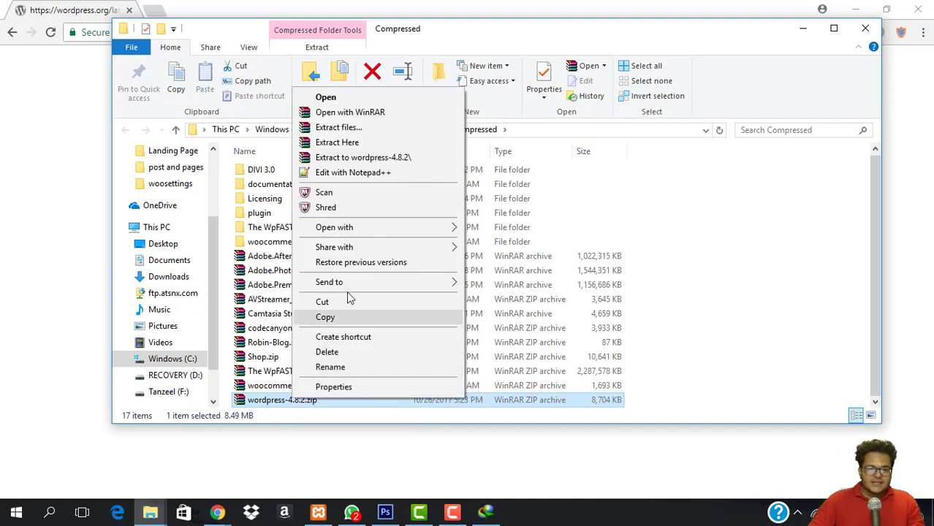
left_click(368, 144)
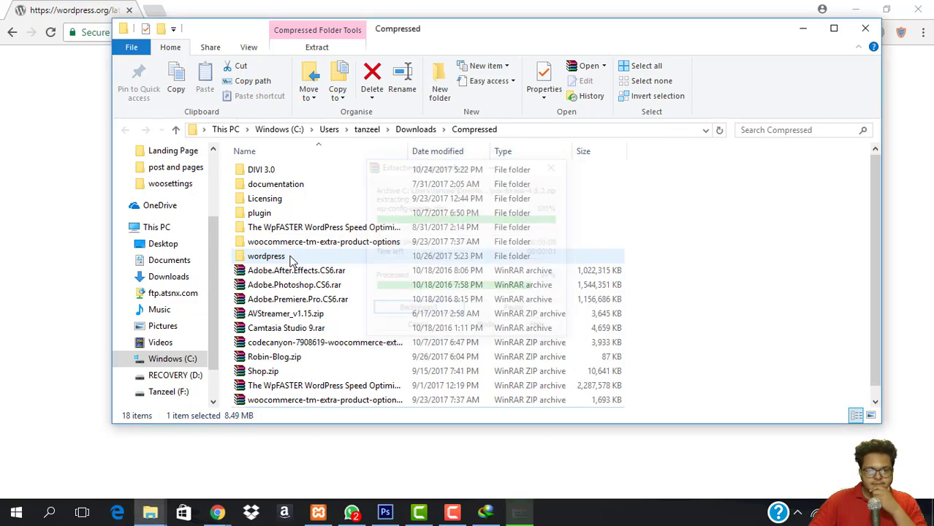
double_click(289, 259)
scroll(301, 233, "down", 1)
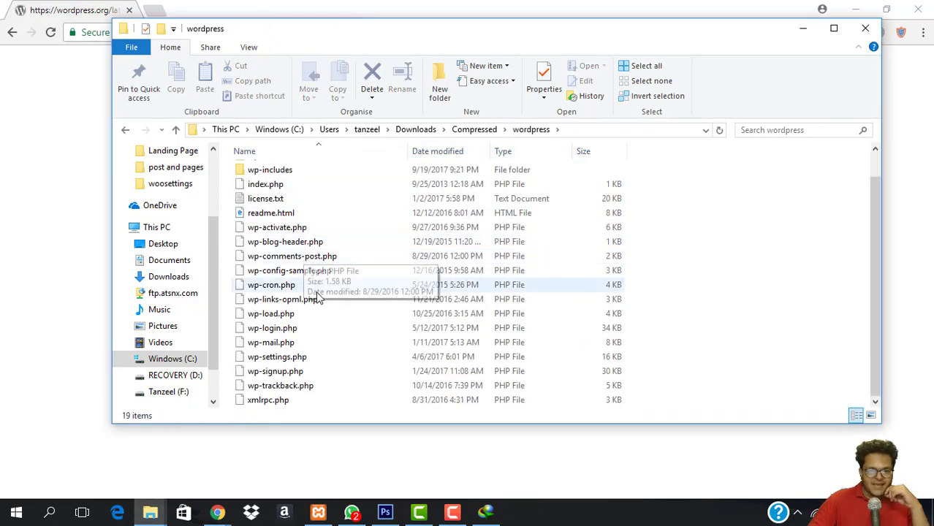
scroll(323, 303, "up", 1)
scroll(324, 306, "down", 1)
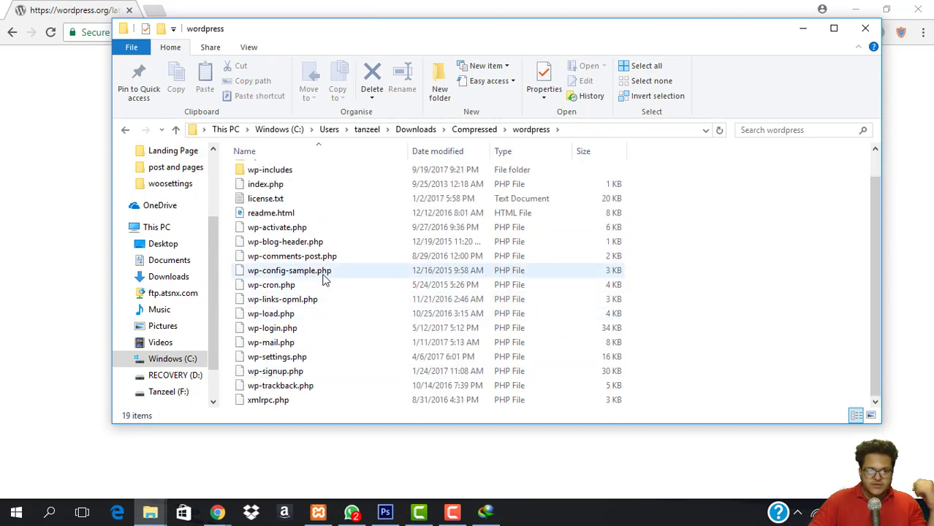
scroll(323, 281, "up", 1)
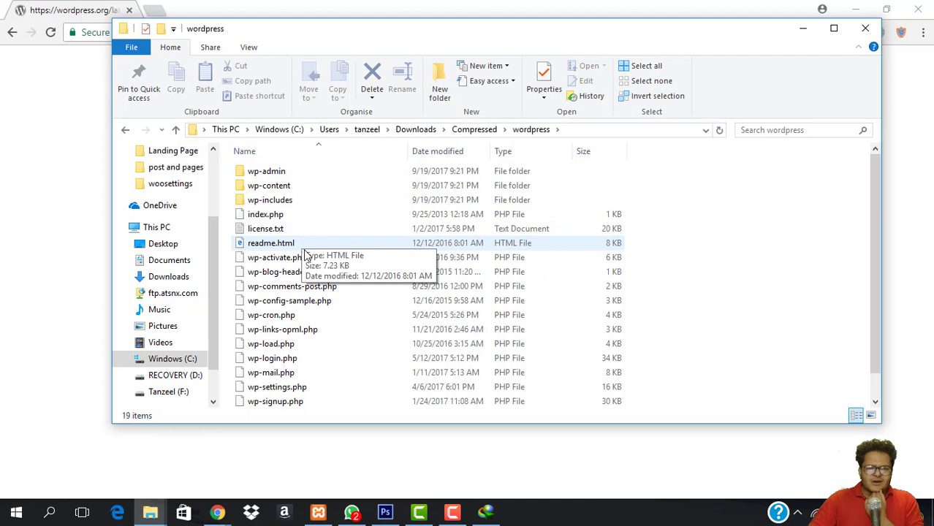
Open a new Chrome tab, dismiss the chat notification, and copy the wordpress folder's full path.
left_click(85, 7)
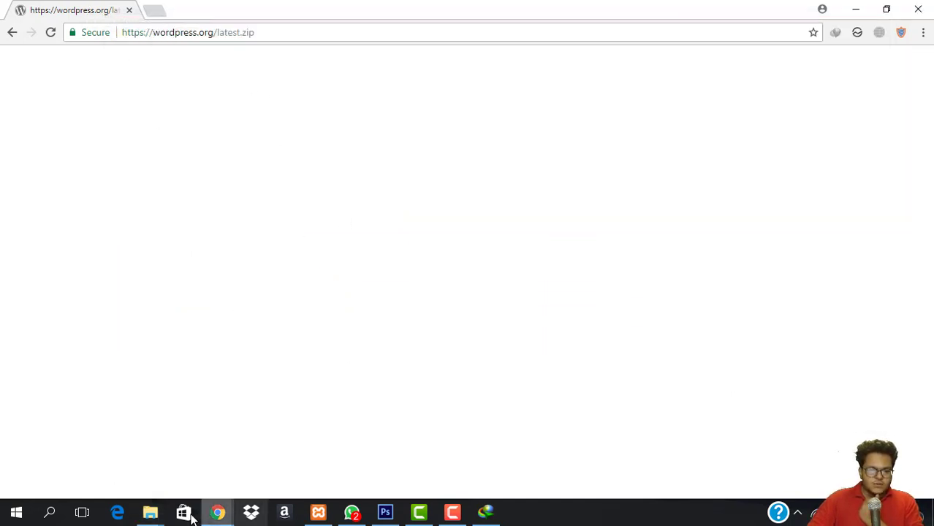
mouse_move(144, 517)
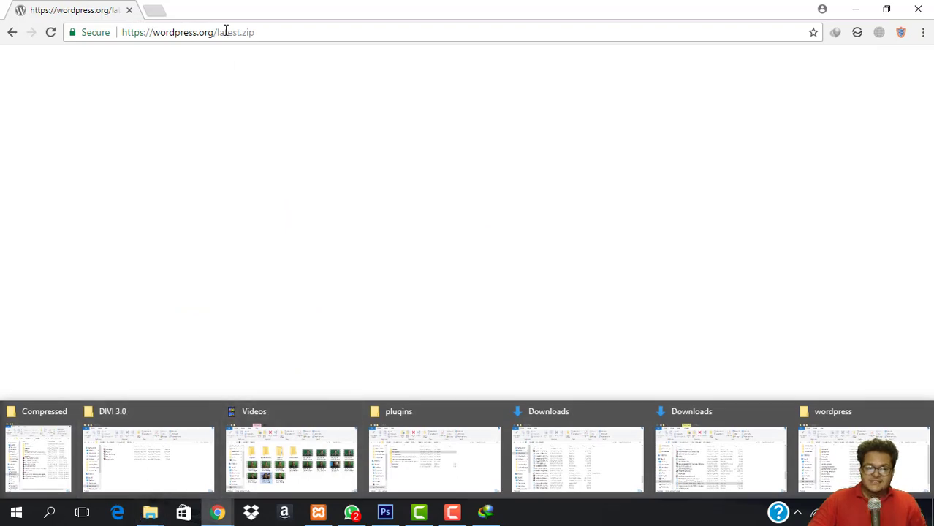
left_click(153, 13)
left_click(79, 10)
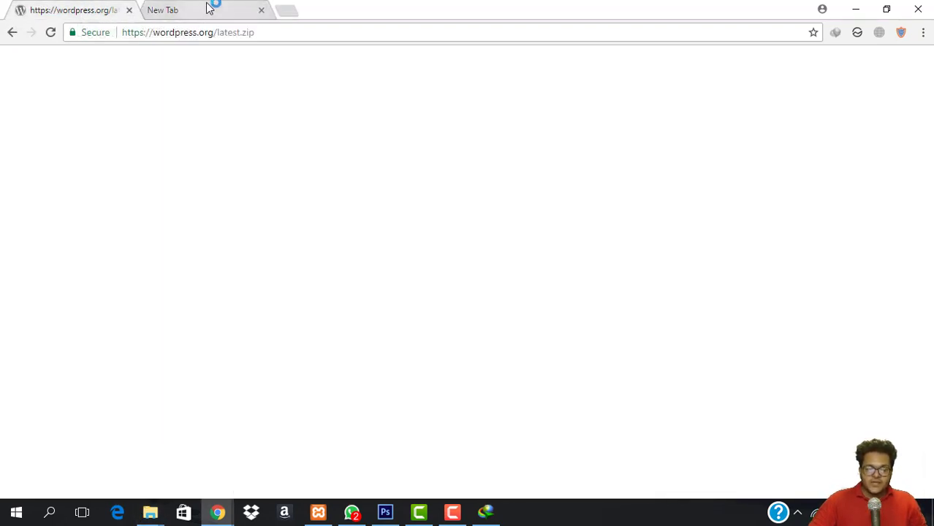
mouse_move(154, 515)
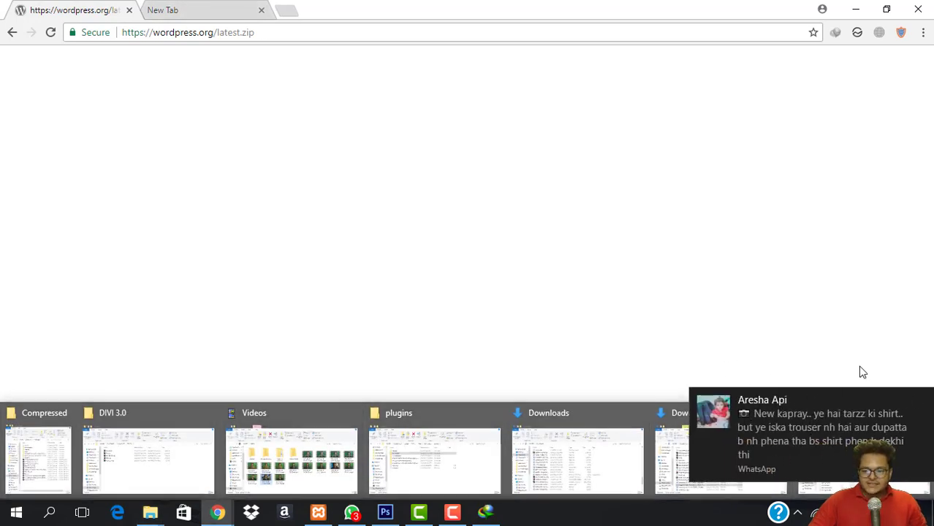
left_click(924, 397)
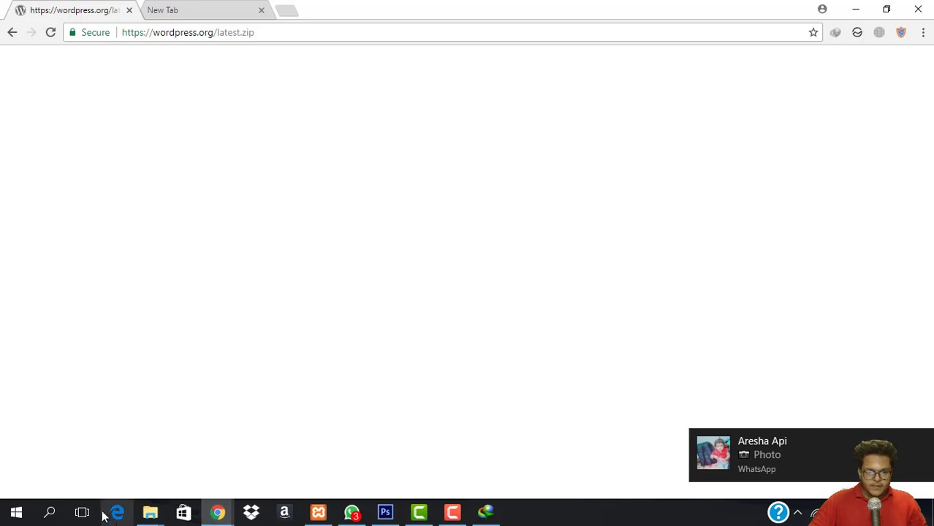
mouse_move(150, 513)
left_click(840, 413)
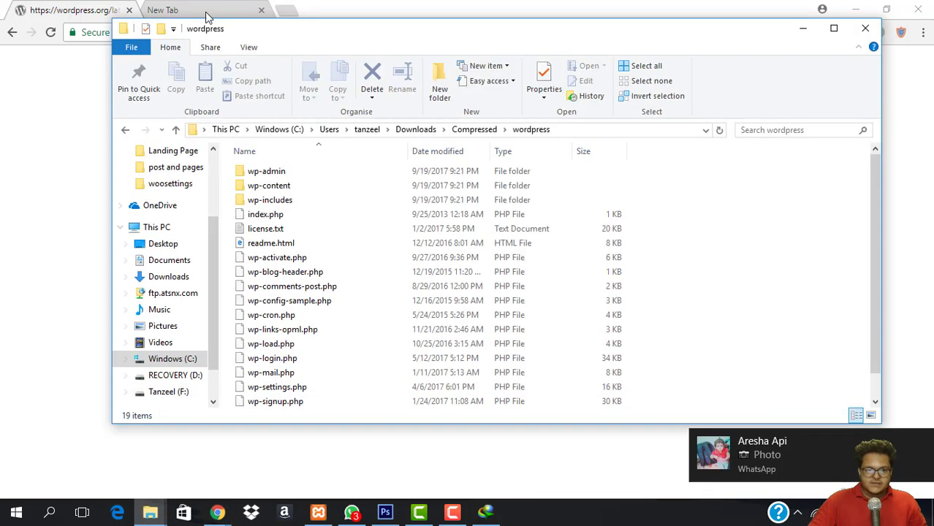
left_click(583, 131)
key("ctrl+c")
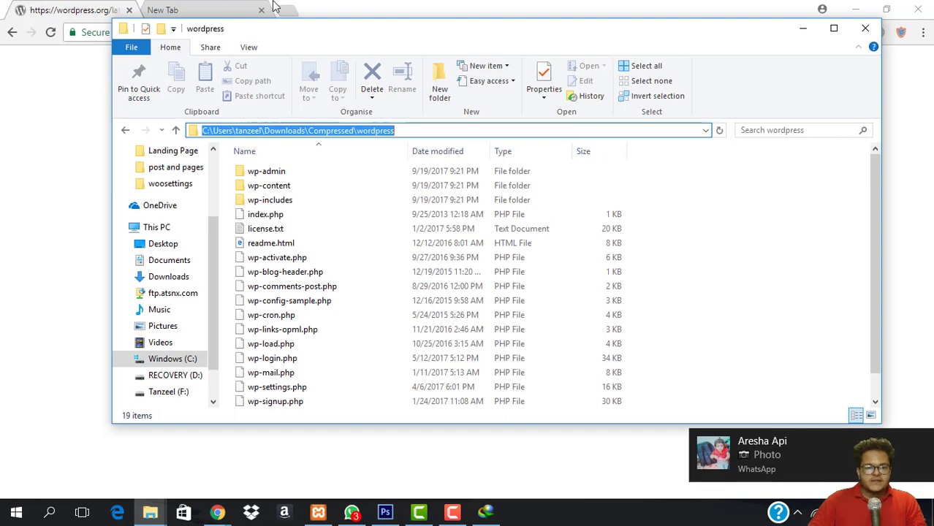
left_click(220, 6)
Load the local wordpress folder listing in Chrome from the pasted path and open index.php.
key("ctrl+v")
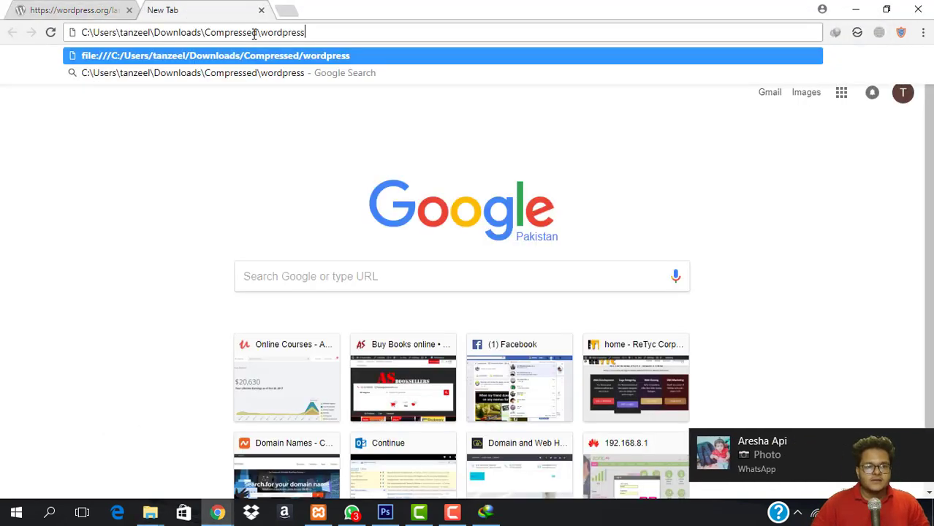
key("Return")
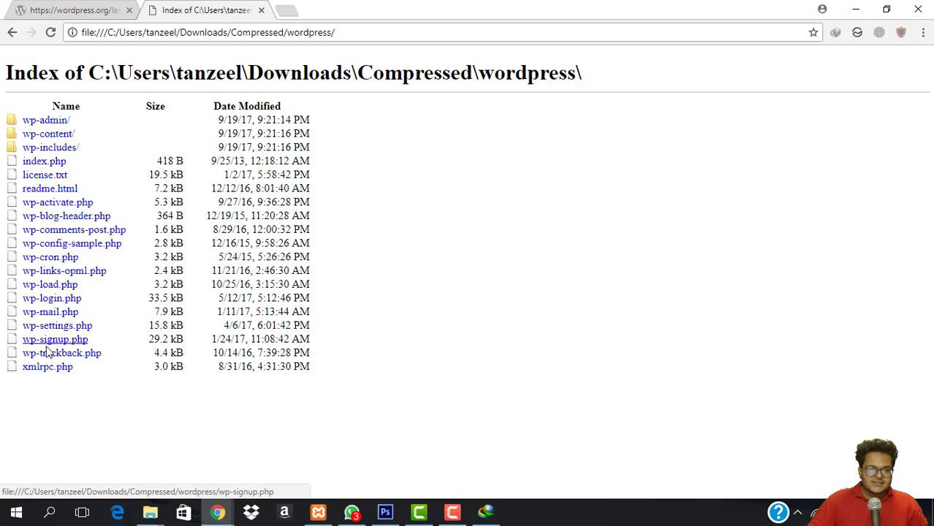
left_click(56, 161)
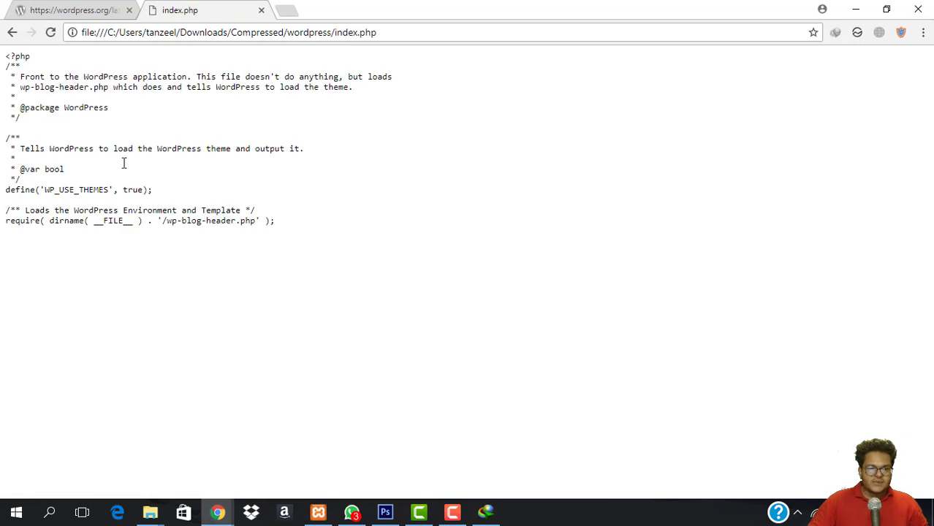
Select index.php's raw PHP code, go back to the folder listing, and open a new tab.
left_click_drag(4, 57, 345, 253)
left_click(345, 253)
left_click_drag(3, 57, 327, 303)
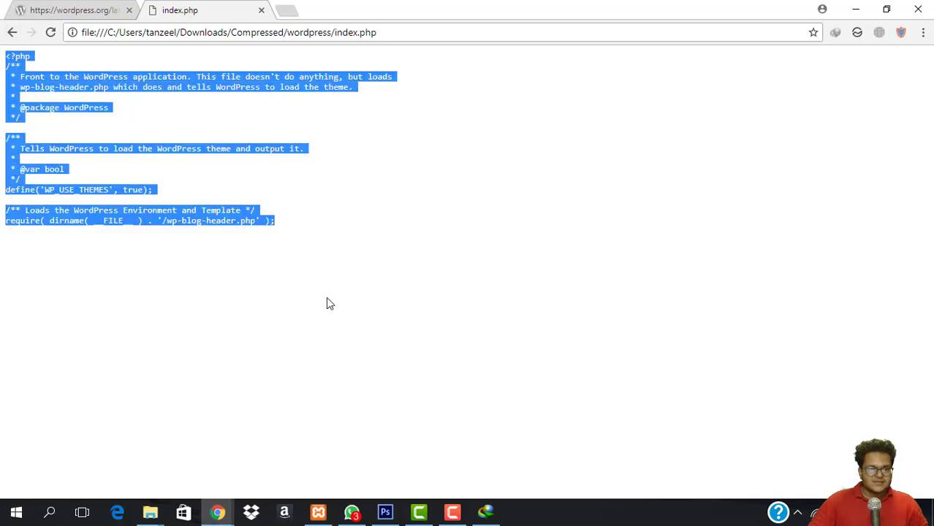
left_click(4, 58)
left_click(13, 33)
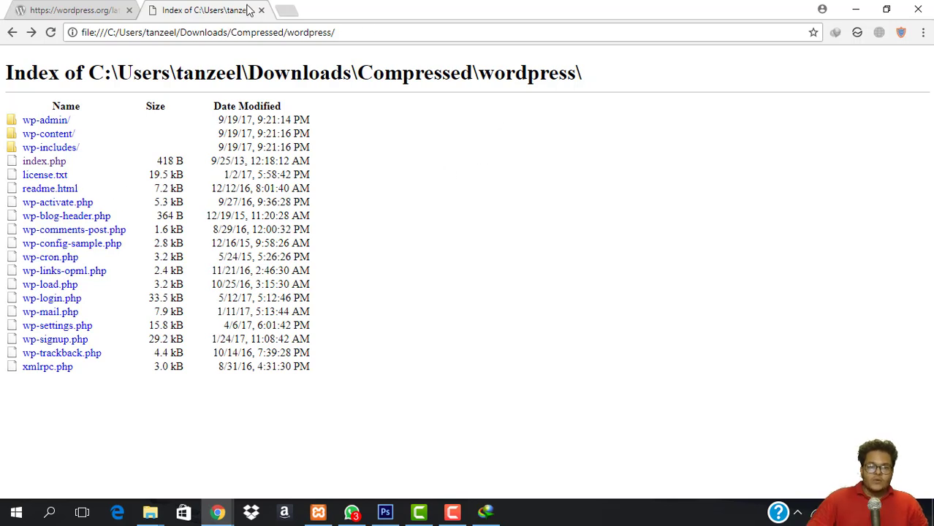
left_click(296, 11)
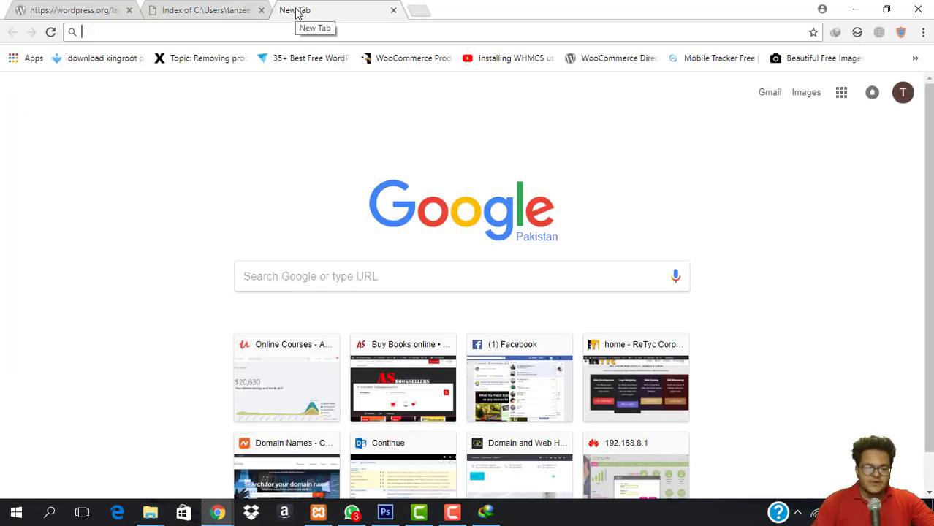
Search Google for xampp and open the Download XAMPP - Apache Friends result.
type("xam")
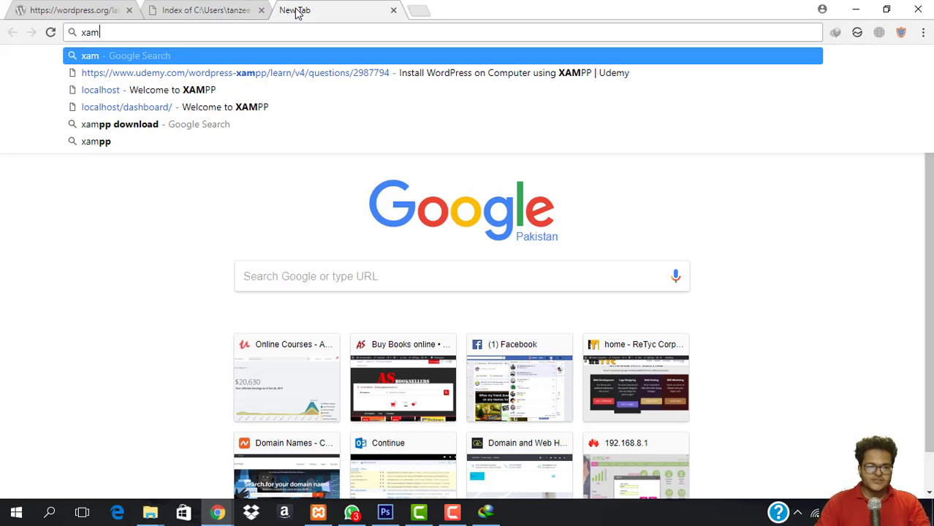
type("pp")
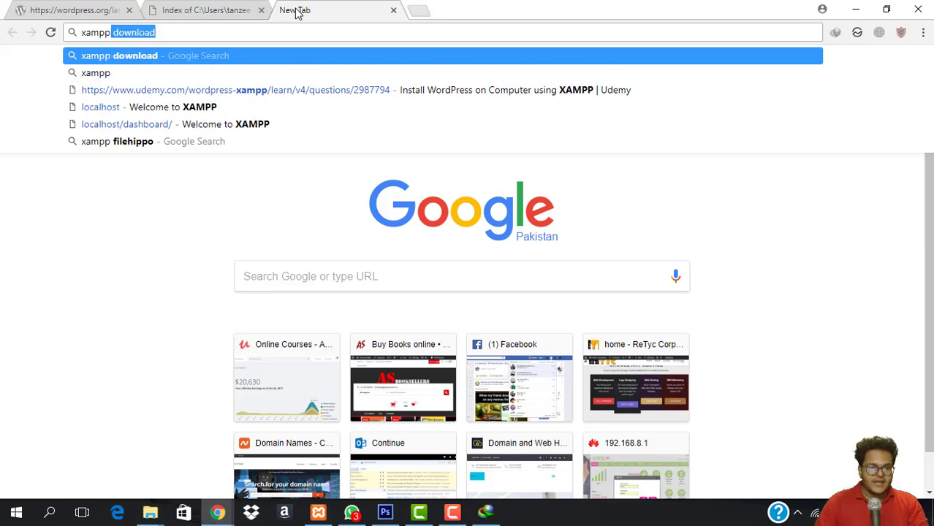
key("Return")
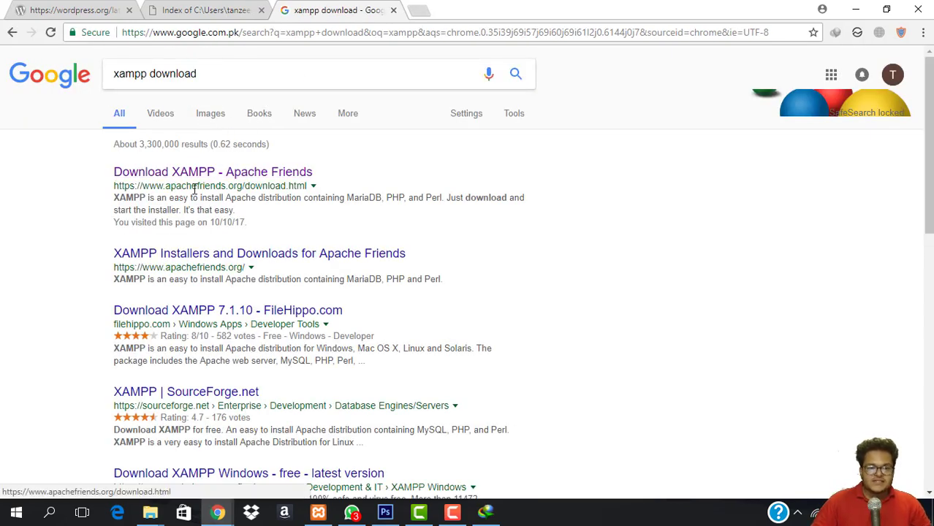
left_click(231, 174)
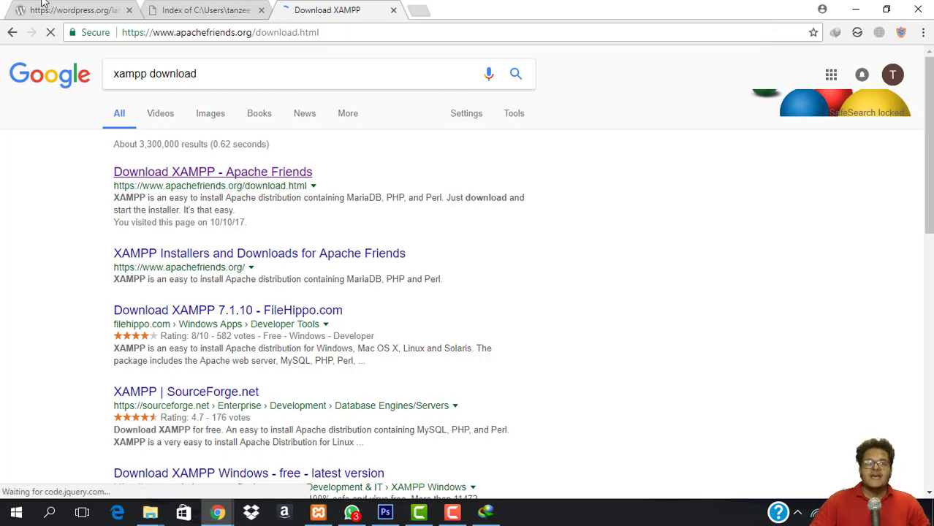
Start downloading the XAMPP 5.6.31 Windows installer (32 bit) from the Apache Friends page.
left_click(235, 11)
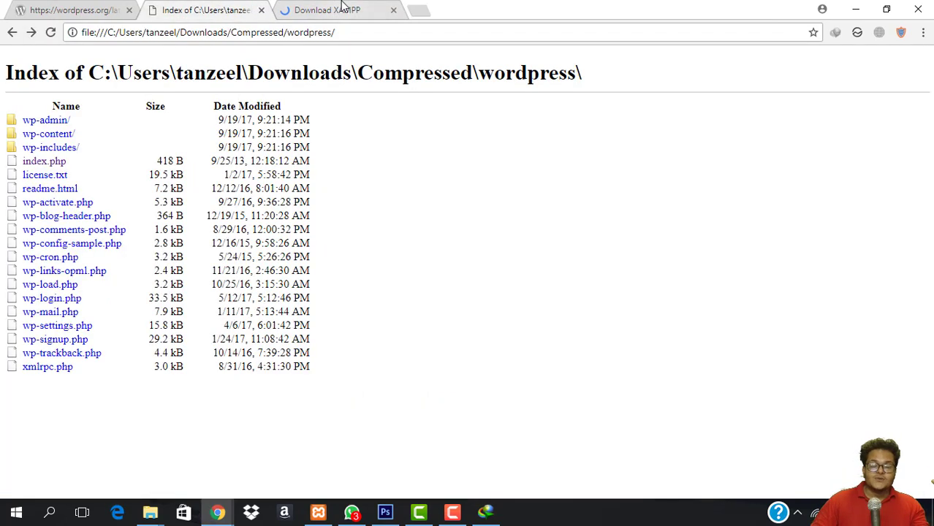
left_click(333, 9)
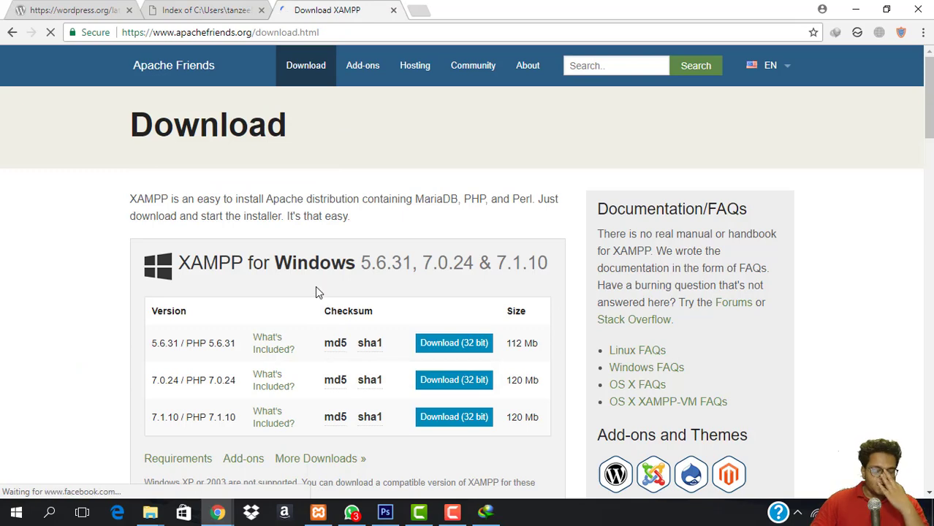
scroll(257, 155, "down", 3)
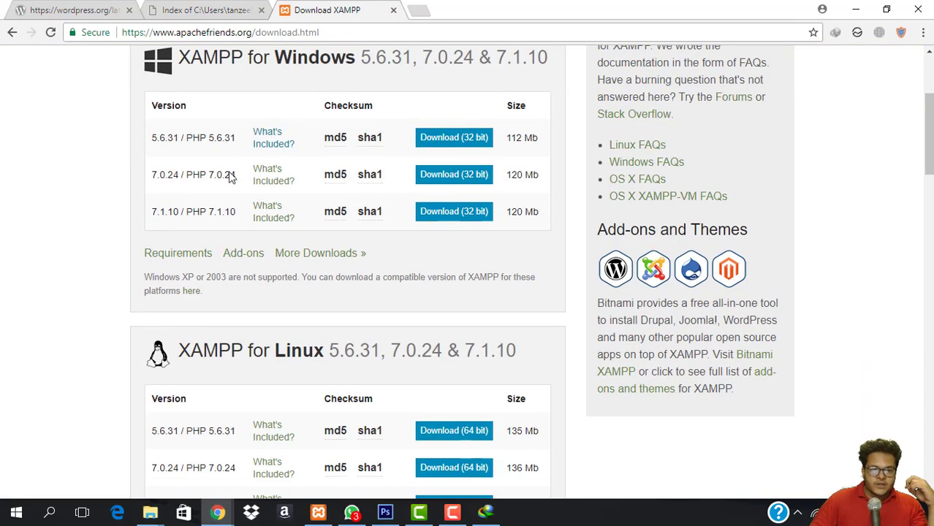
scroll(176, 351, "up", 3)
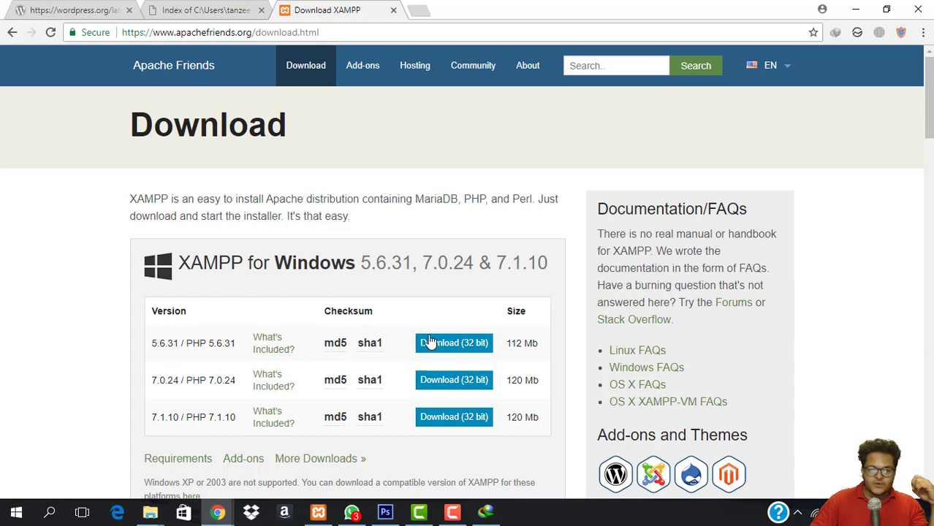
scroll(256, 336, "down", 3)
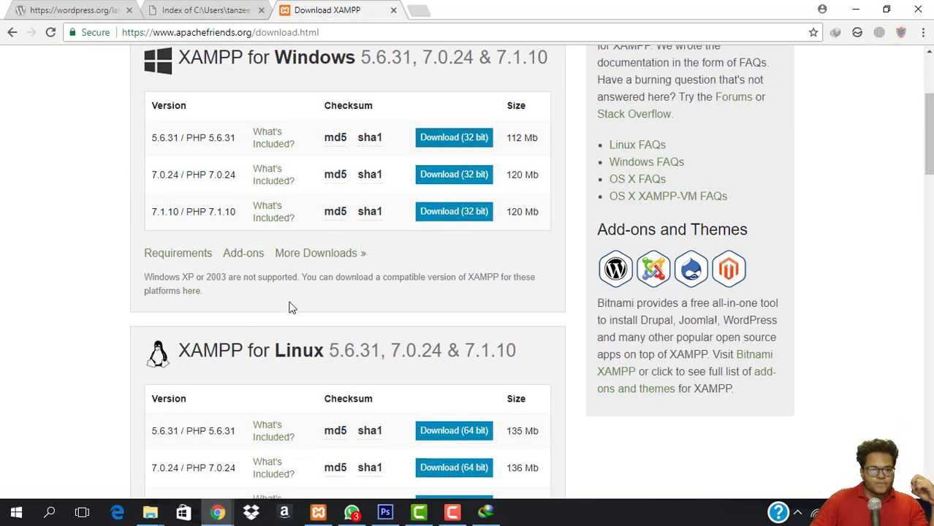
scroll(285, 311, "up", 2)
scroll(250, 233, "down", 5)
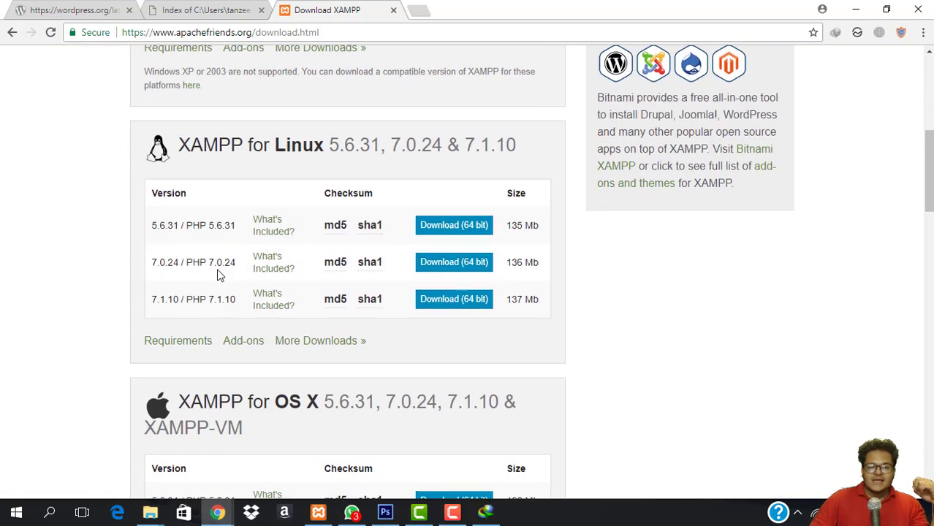
scroll(220, 270, "up", 5)
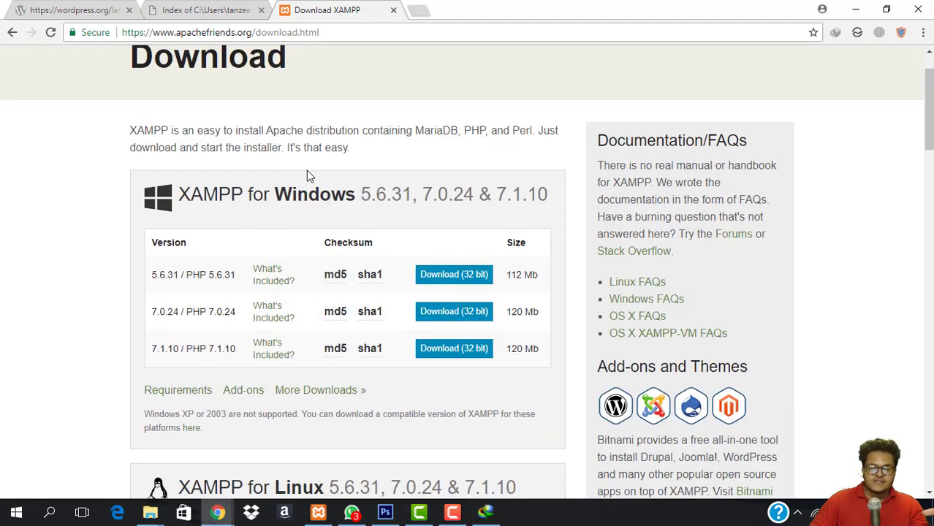
scroll(306, 174, "down", 8)
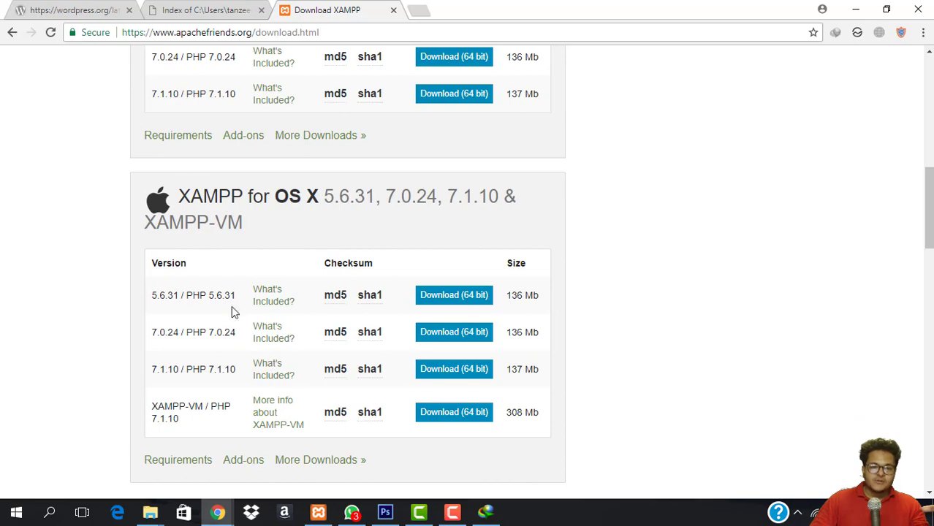
scroll(231, 312, "up", 6)
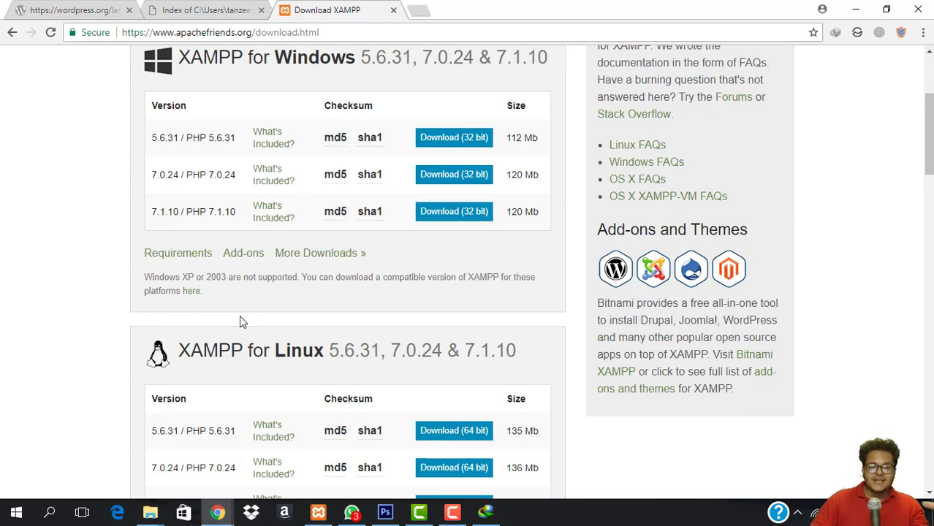
scroll(202, 198, "up", 3)
scroll(183, 371, "down", 2)
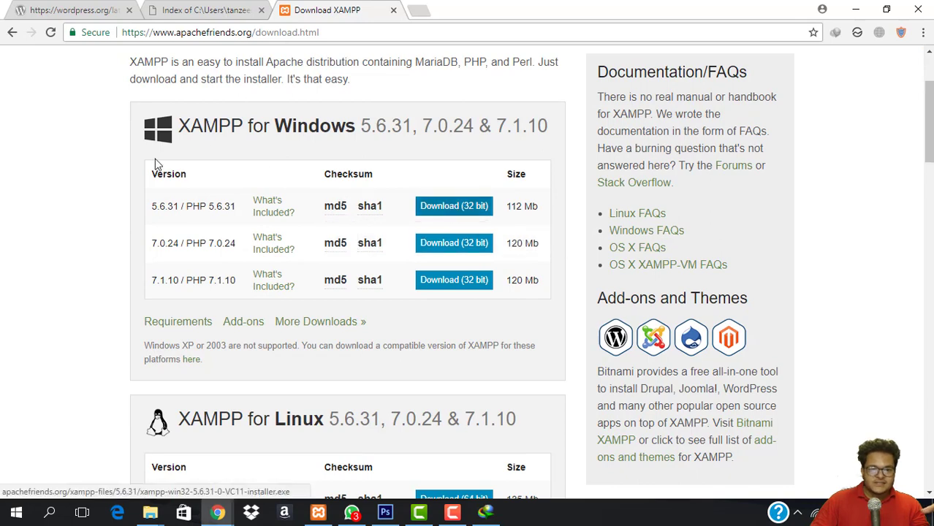
left_click(458, 205)
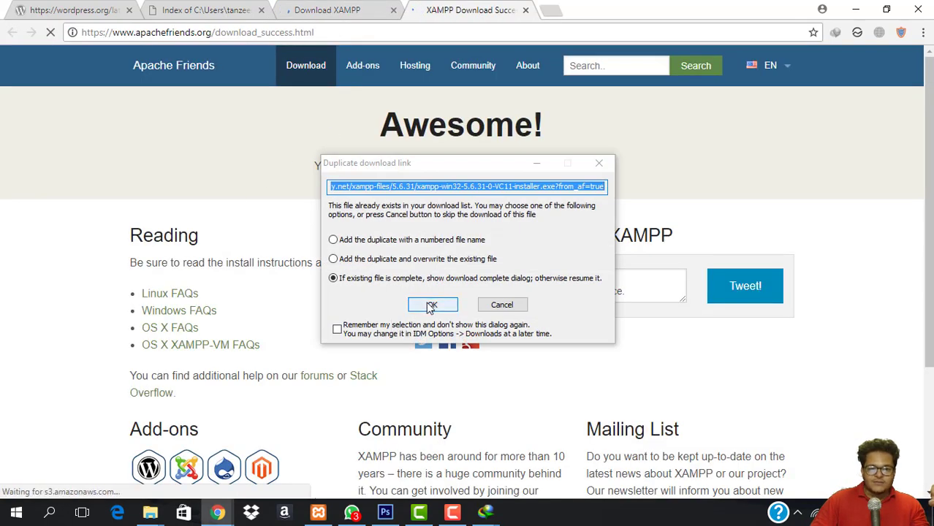
Resume the duplicate XAMPP download, close the download page tab, and run the finished 112.94 MB installer.
left_click(431, 304)
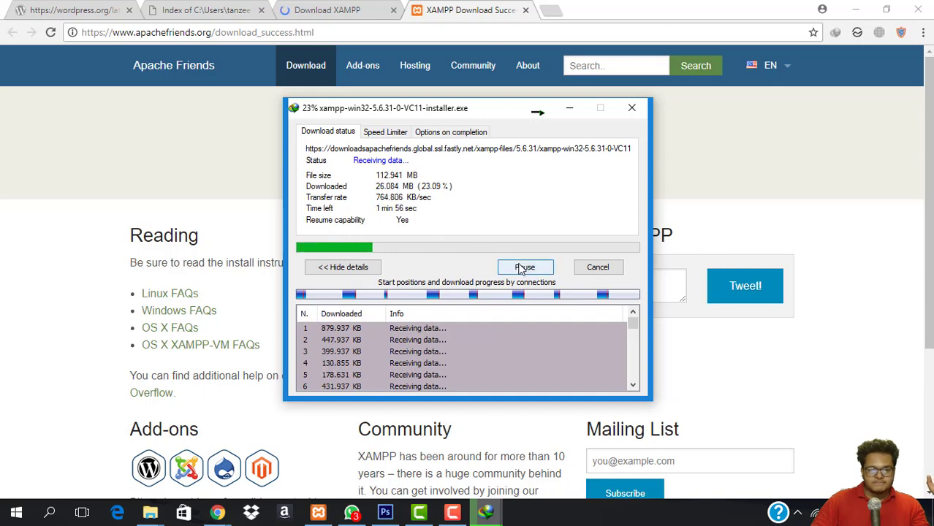
left_click(367, 6)
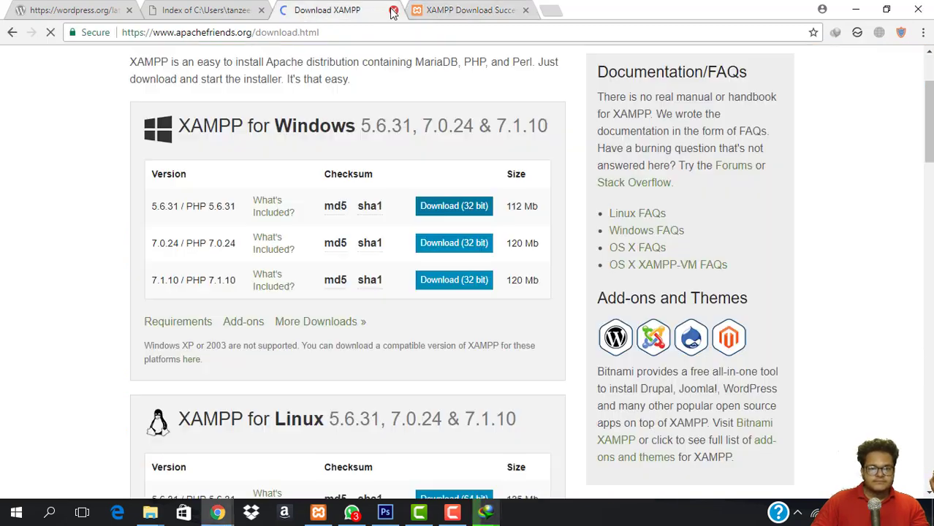
left_click(393, 11)
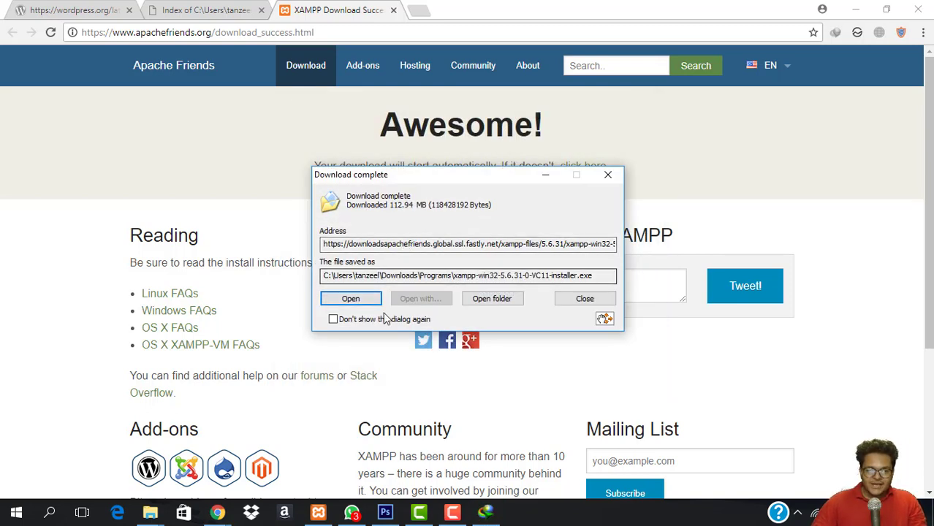
left_click(351, 299)
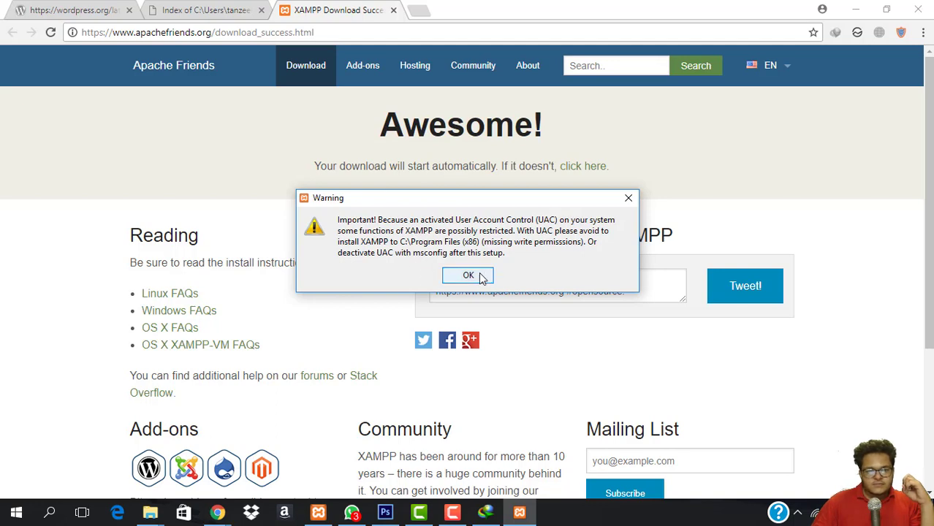
Step through XAMPP Setup with default components and the C:\xampp folder, then abort the installation.
left_click(468, 275)
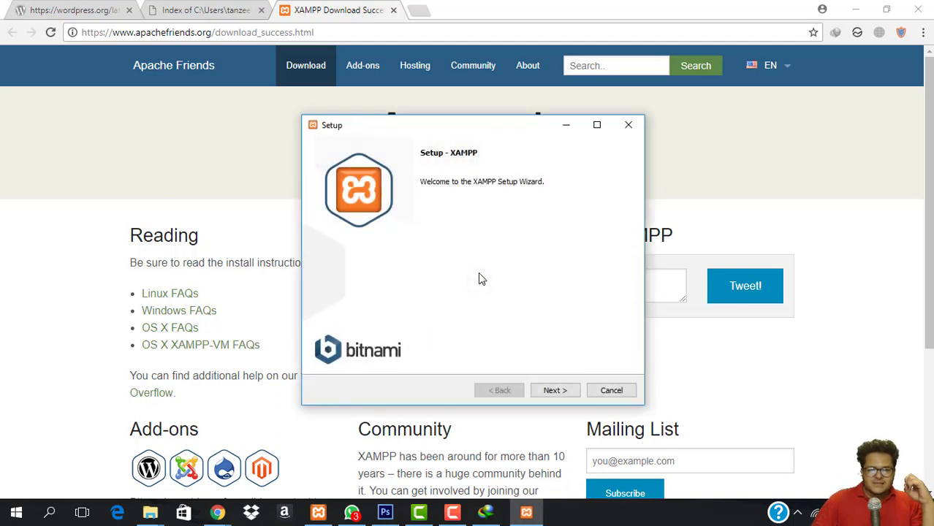
left_click(554, 390)
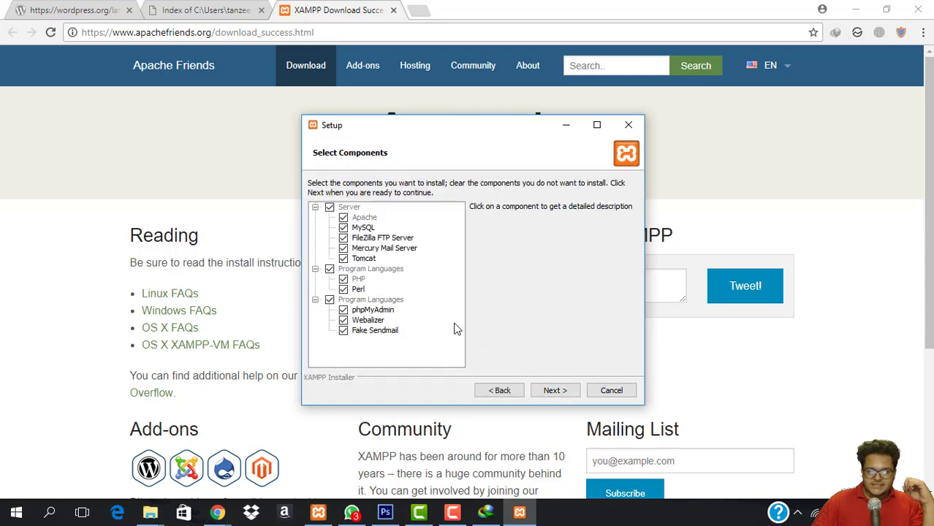
left_click(548, 393)
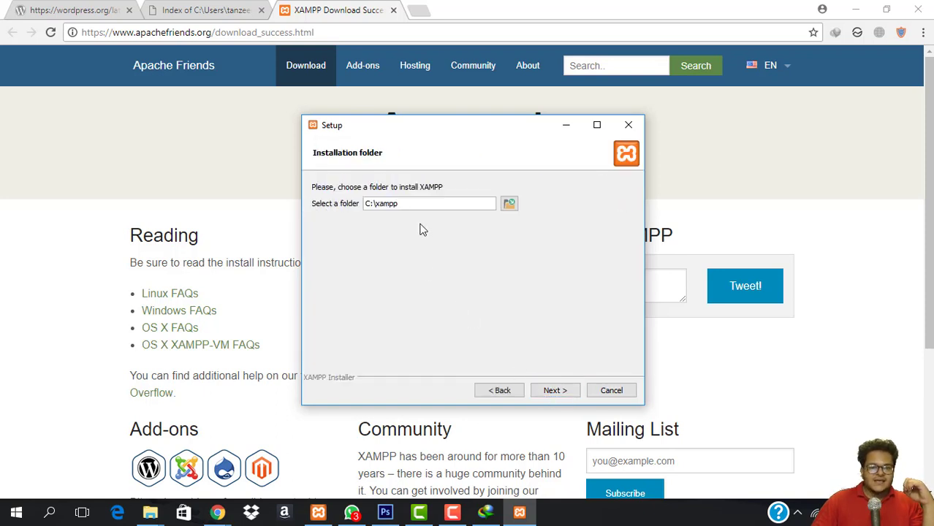
left_click(553, 393)
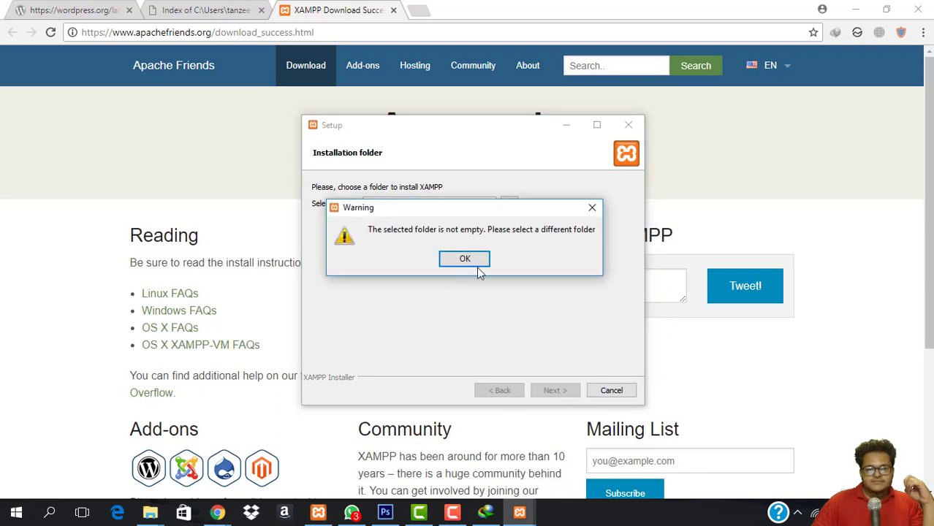
left_click(591, 208)
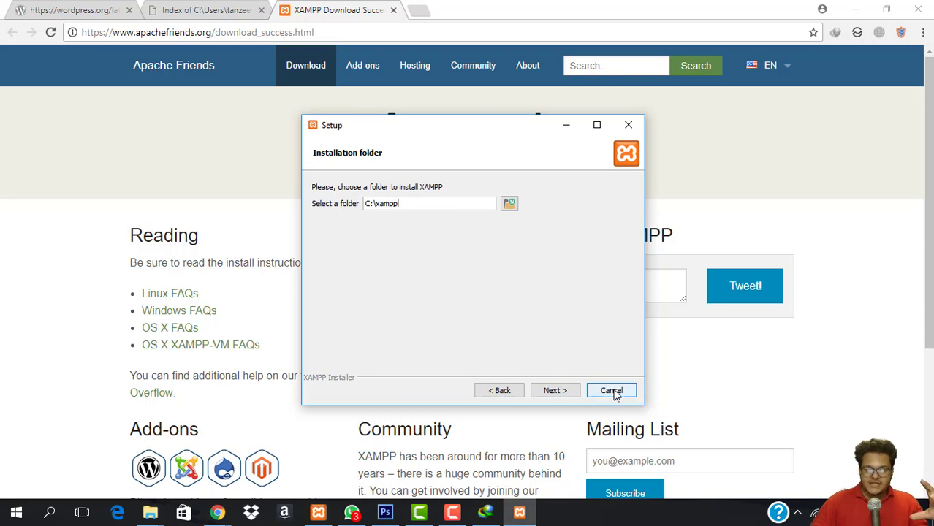
left_click(612, 391)
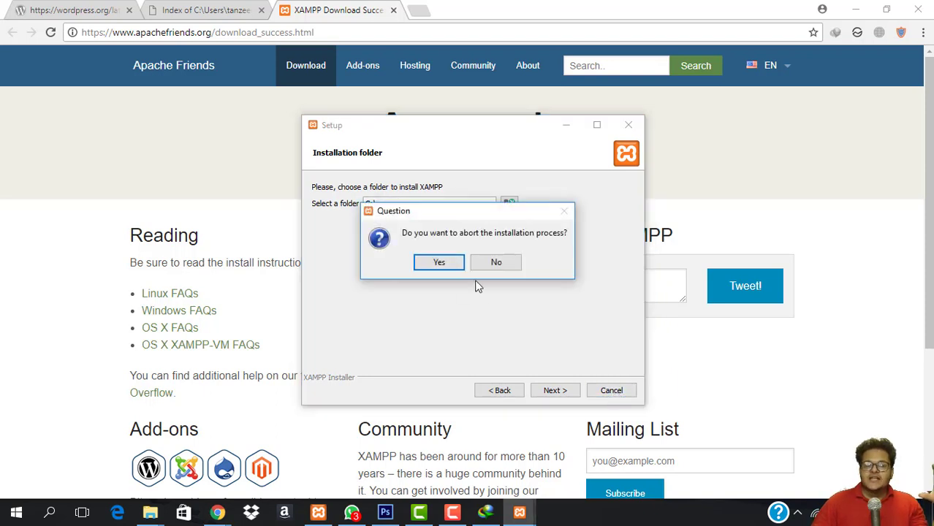
left_click(437, 265)
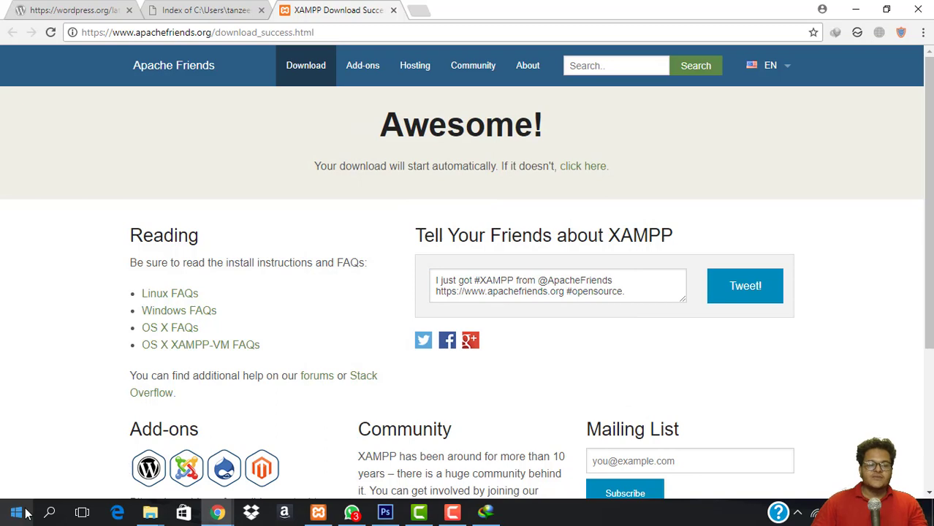
Search the Start menu for xampp and launch XAMPP Control Panel v3.2.2.
left_click(17, 512)
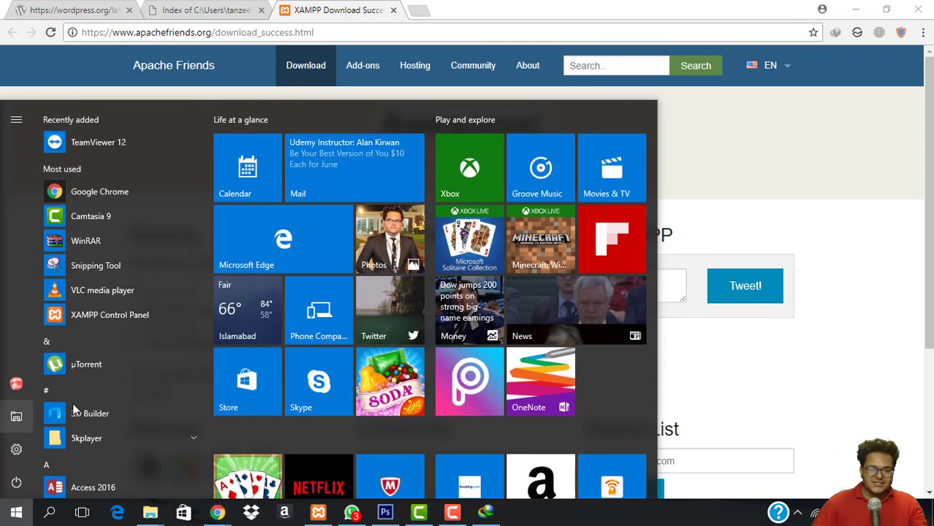
type("in")
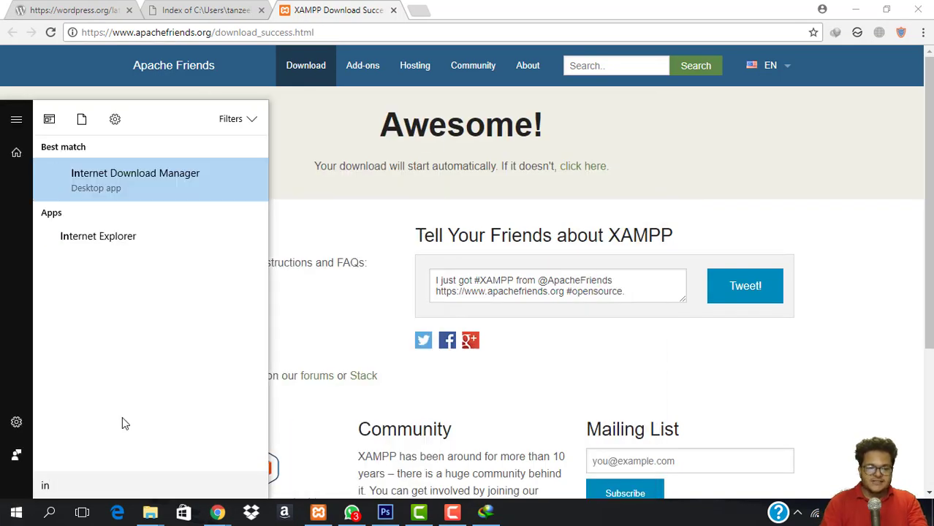
key("BackSpace")
key("BackSpace")
type("xamo")
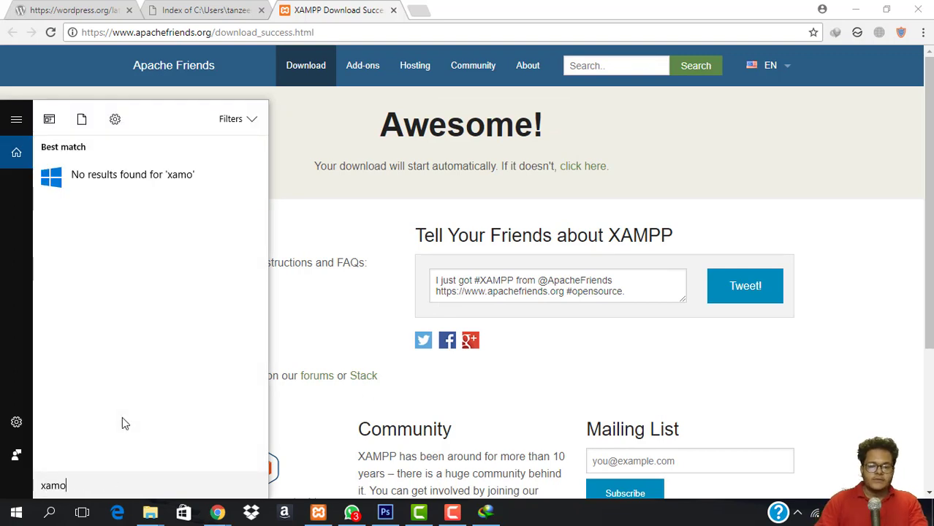
key("BackSpace")
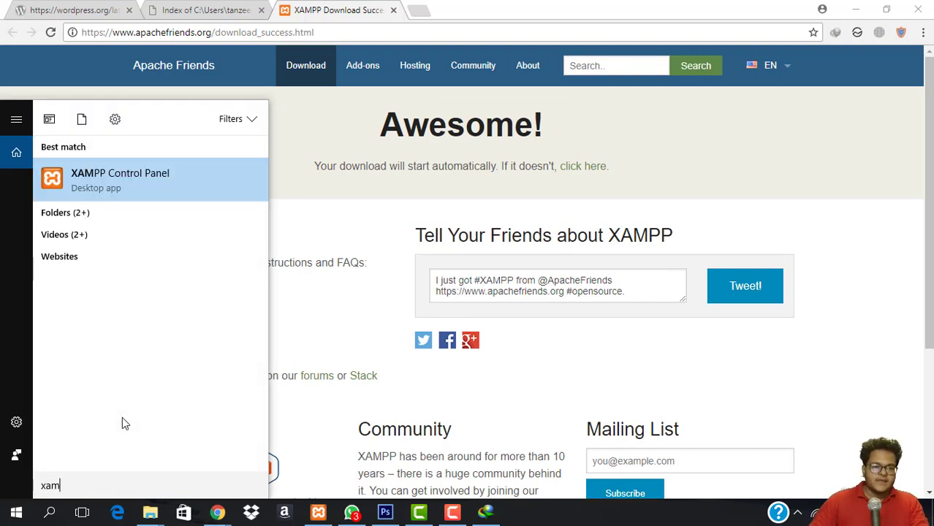
left_click(137, 179)
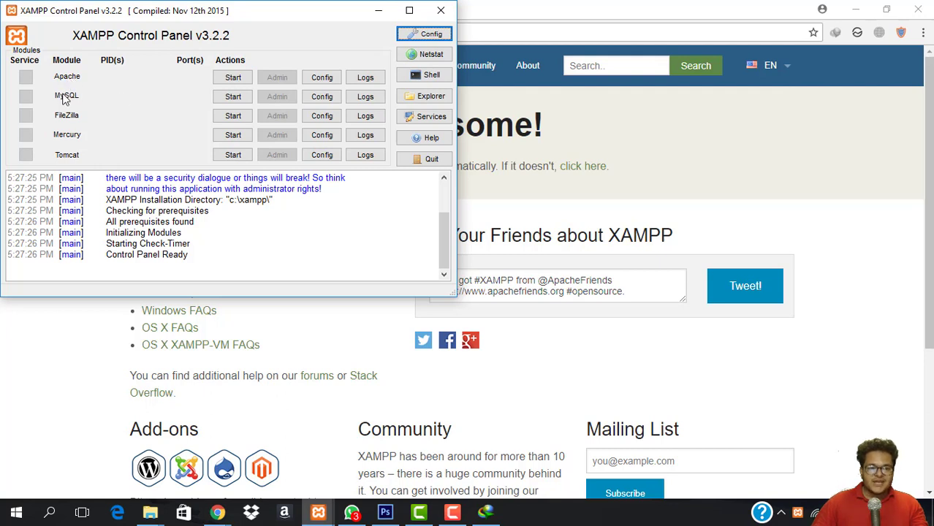
Start Apache and MySQL in the XAMPP Control Panel, then bring Chrome back to the front.
left_click(231, 77)
left_click(232, 96)
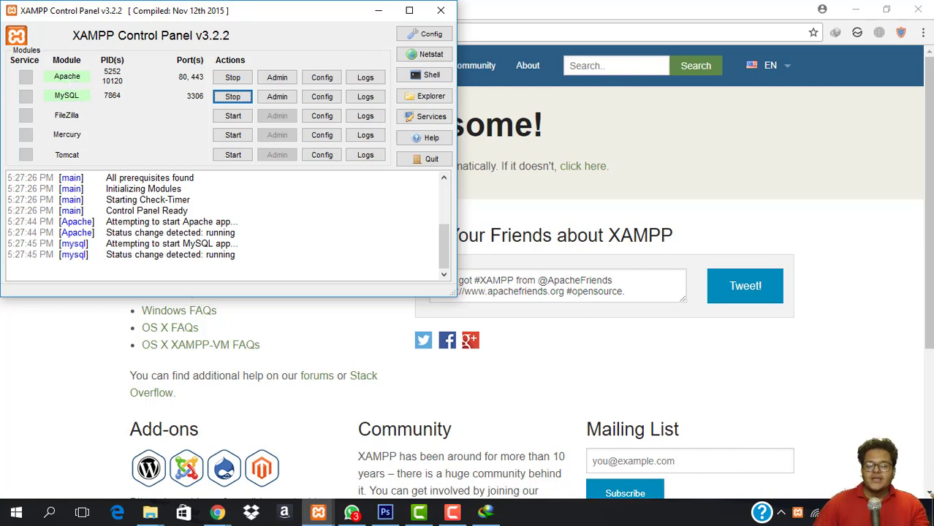
left_click(781, 512)
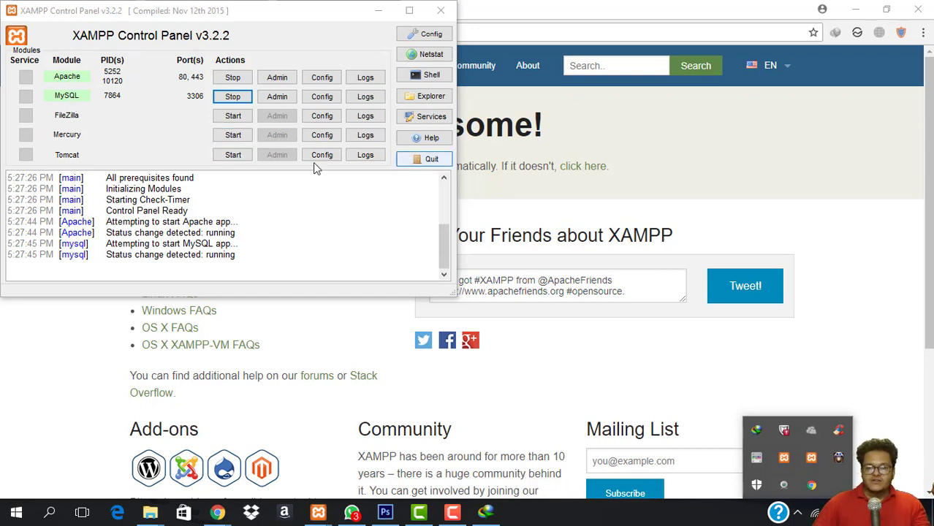
left_click(77, 100)
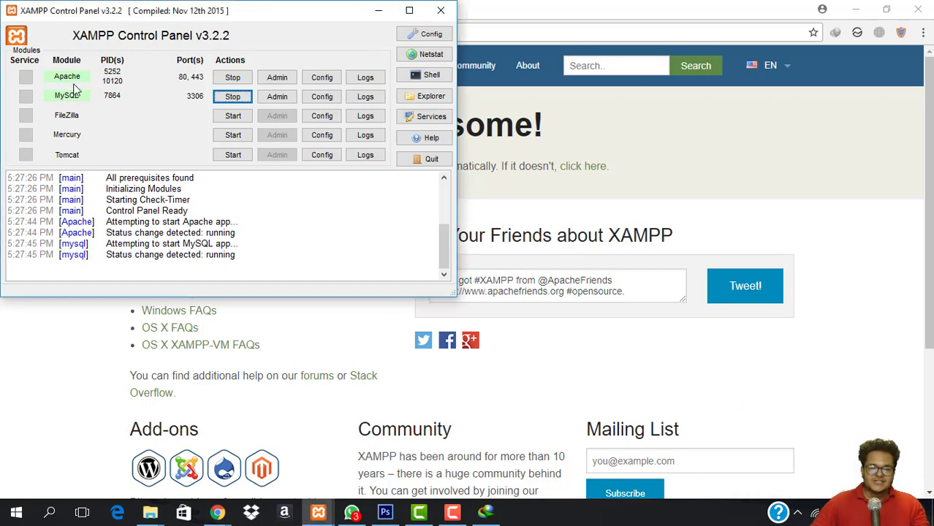
left_click(552, 119)
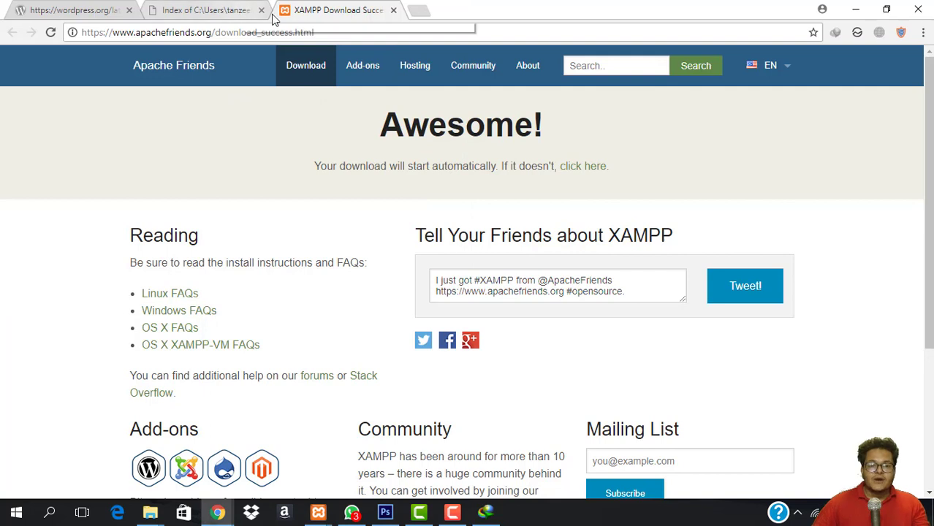
Load localhost in a new tab to see the XAMPP for Windows 5.6.30 welcome page.
left_click(418, 10)
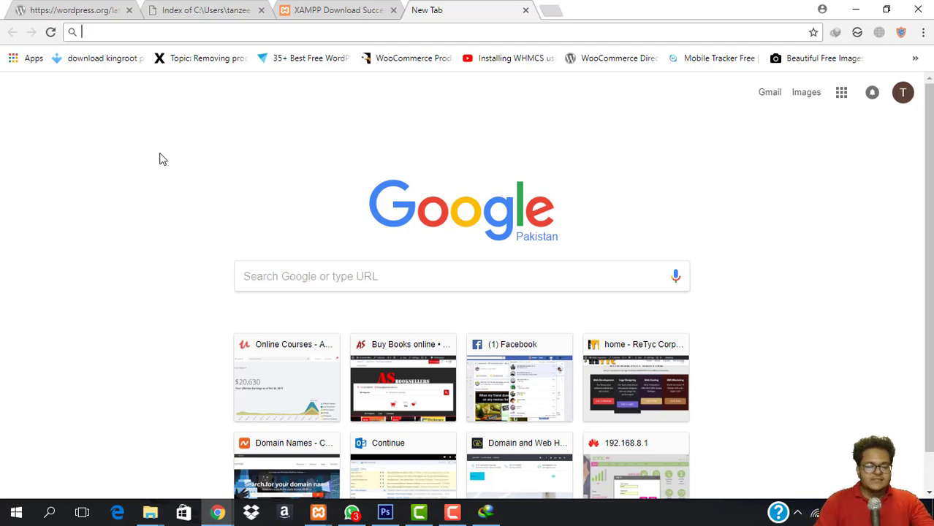
type("localhost/at")
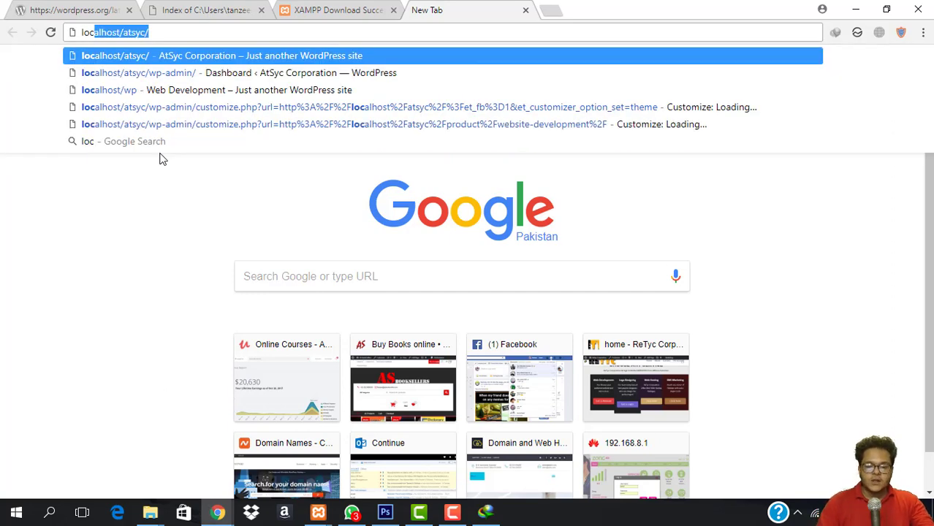
key("BackSpace")
key("BackSpace")
key("BackSpace")
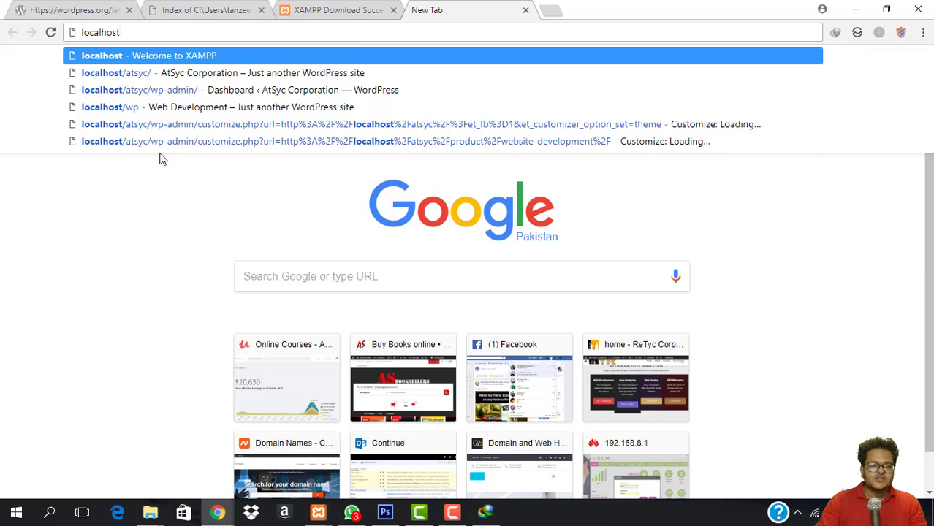
key("Return")
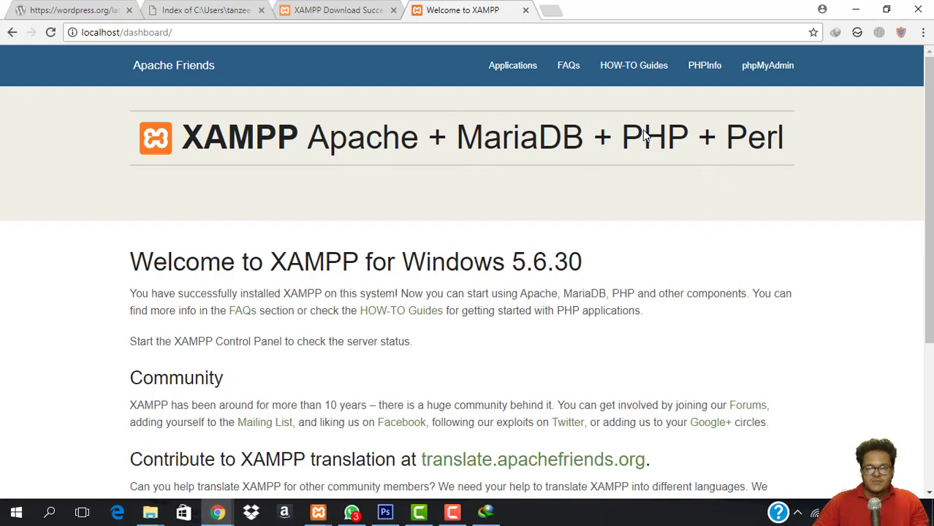
scroll(574, 298, "down", 3)
scroll(409, 268, "up", 3)
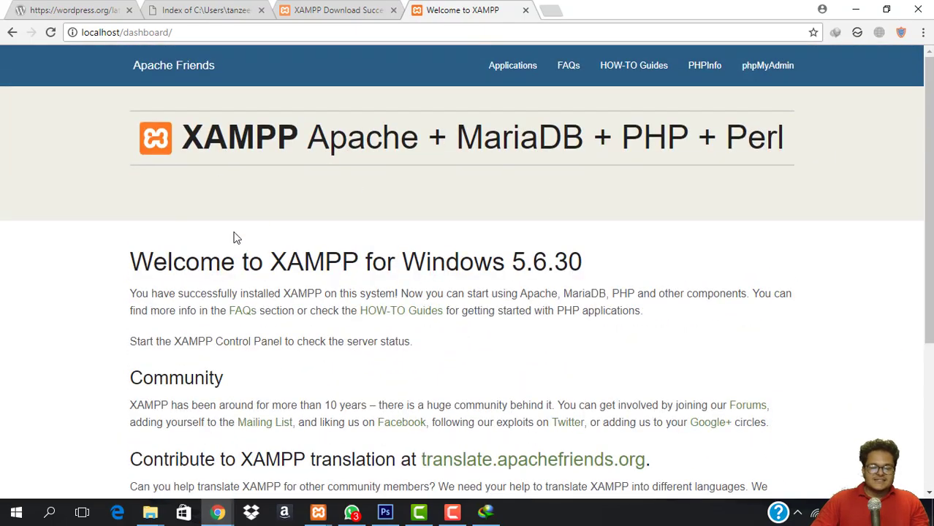
scroll(546, 313, "down", 3)
scroll(465, 338, "up", 3)
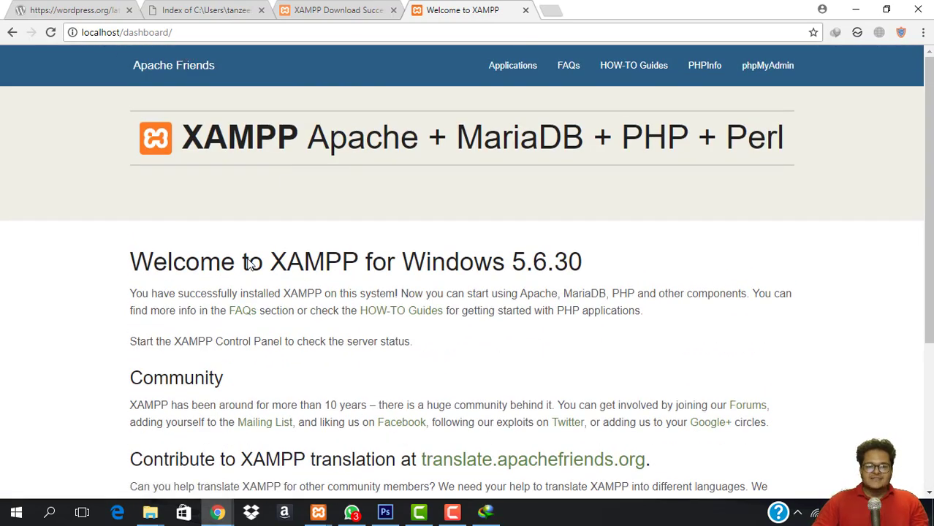
Go to the desktop and open This PC, then the Windows (C:) drive.
mouse_move(148, 515)
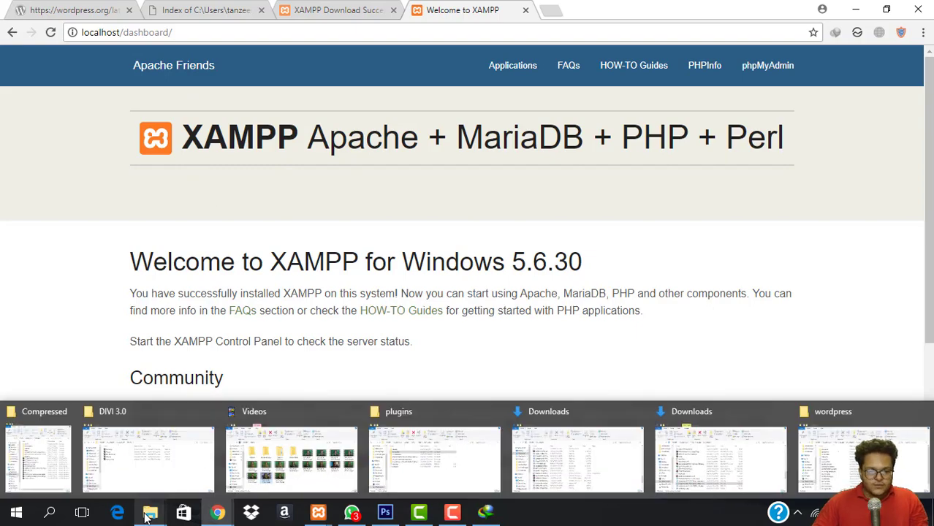
left_click(148, 514)
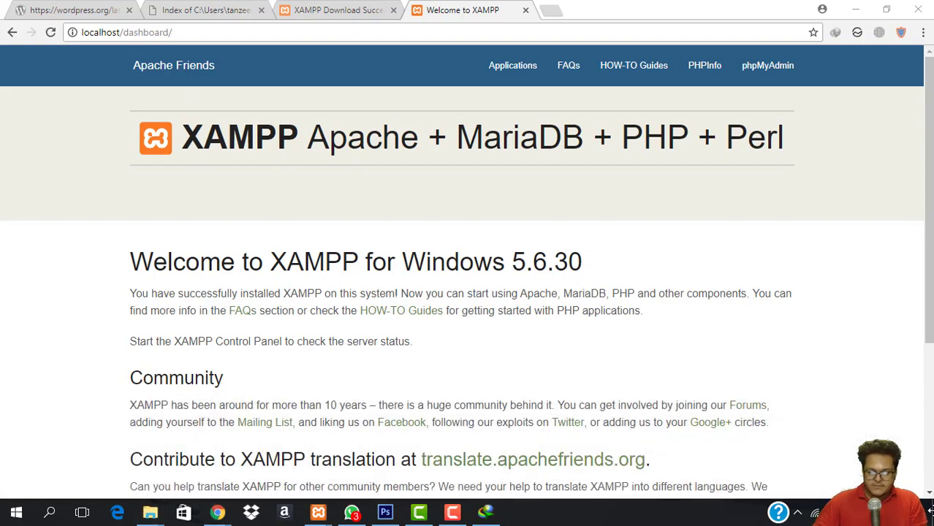
key("super+d")
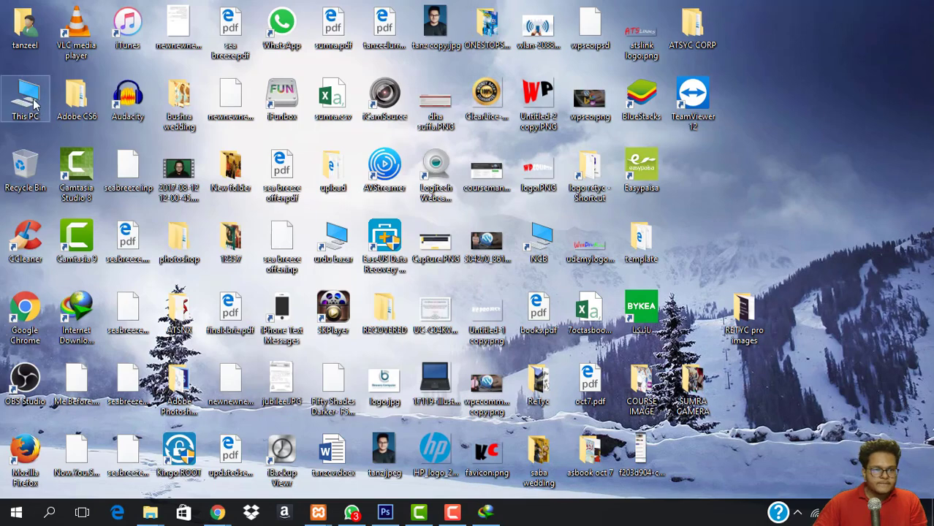
double_click(25, 95)
double_click(264, 343)
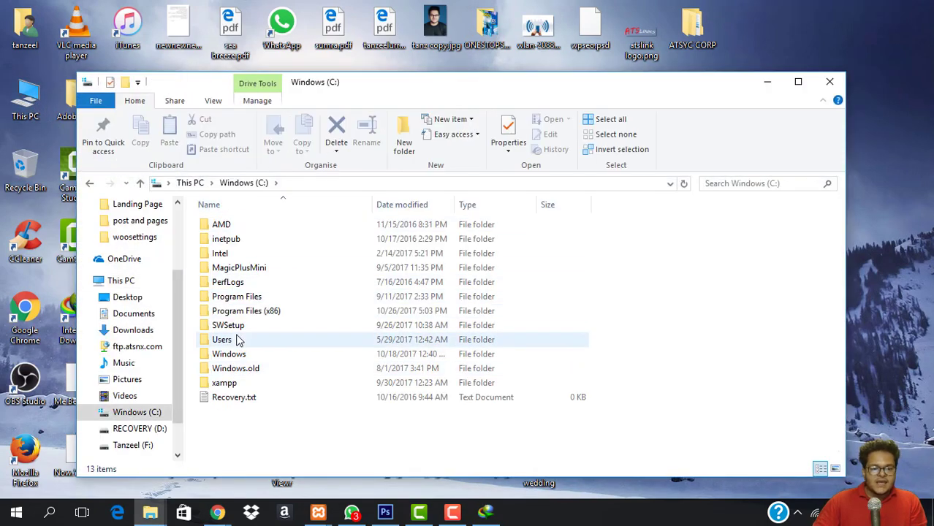
Open C:\xampp and scroll through its 52 items, including htdocs, apache and mysql.
double_click(228, 382)
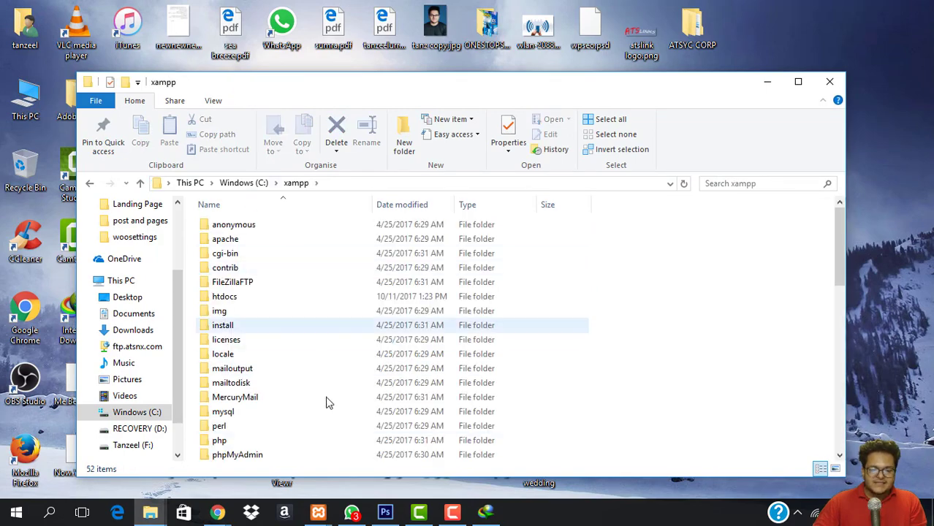
scroll(308, 298, "down", 5)
scroll(346, 338, "down", 7)
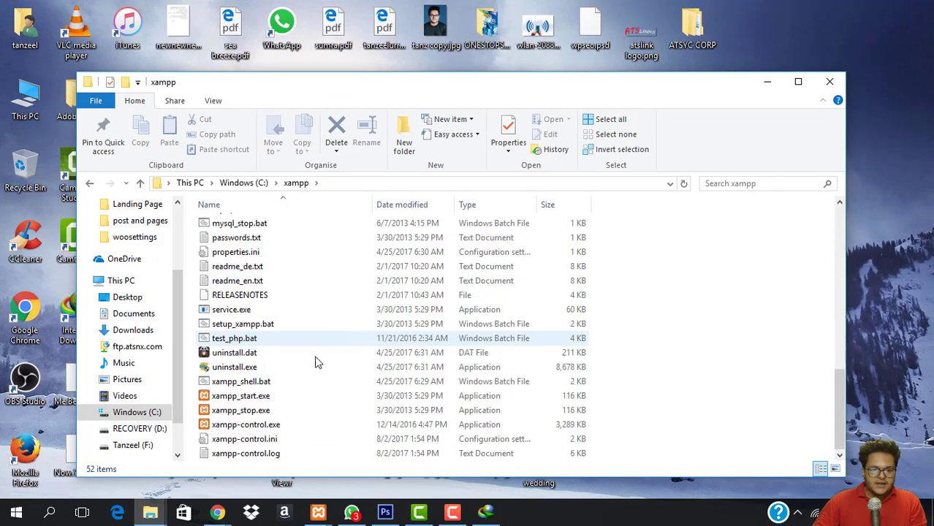
scroll(306, 346, "up", 12)
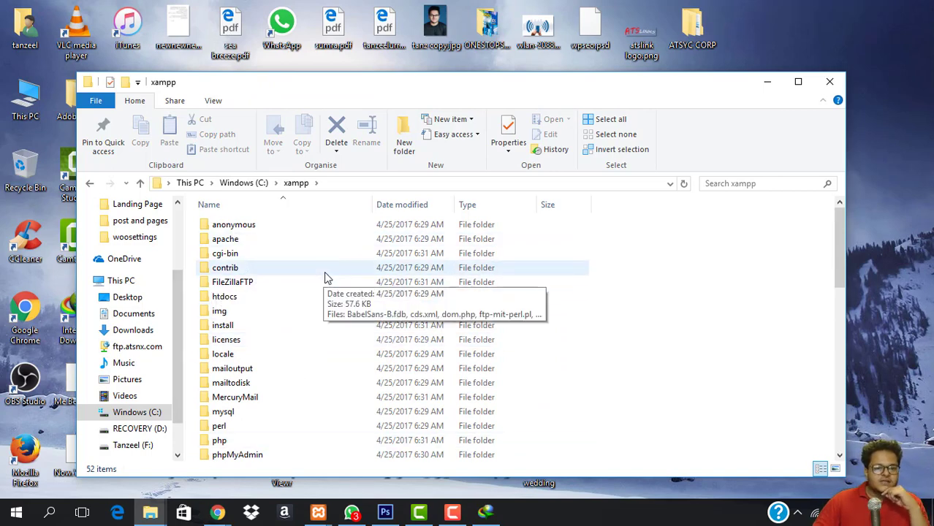
scroll(266, 296, "down", 12)
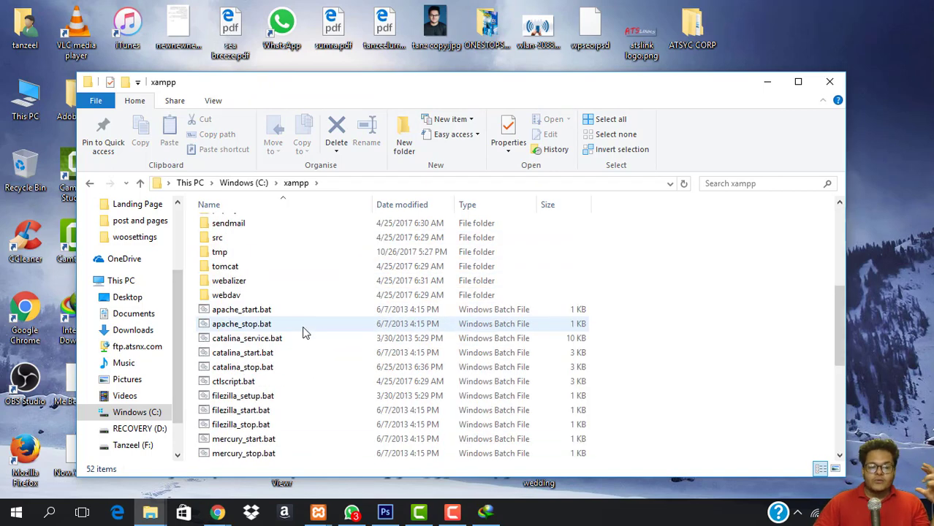
scroll(284, 375, "up", 9)
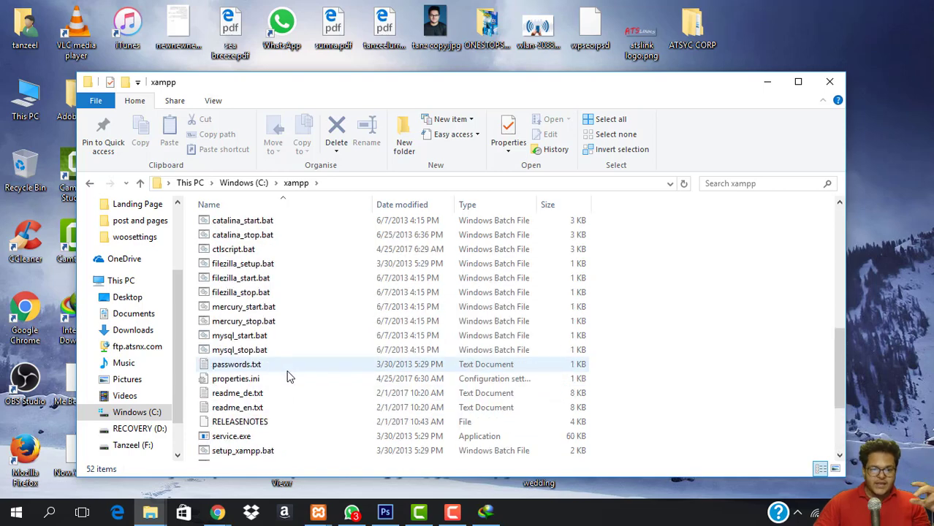
scroll(305, 302, "up", 3)
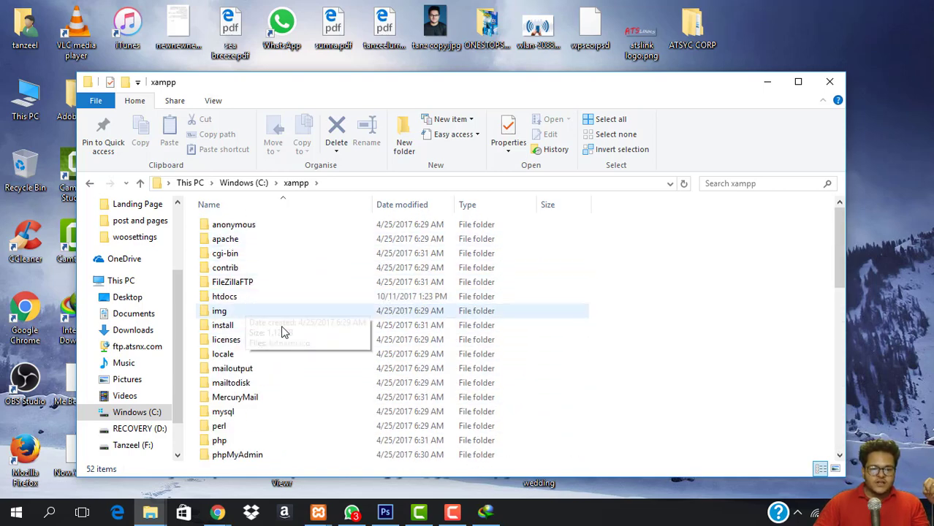
scroll(281, 329, "down", 2)
scroll(283, 357, "down", 1)
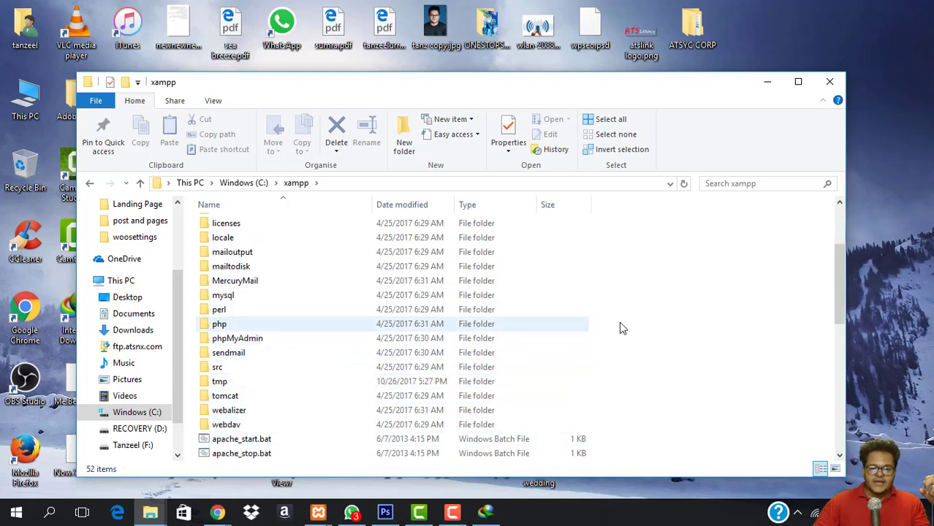
Create a new folder named 'wordpress' inside C:\xampp and open it.
right_click(636, 322)
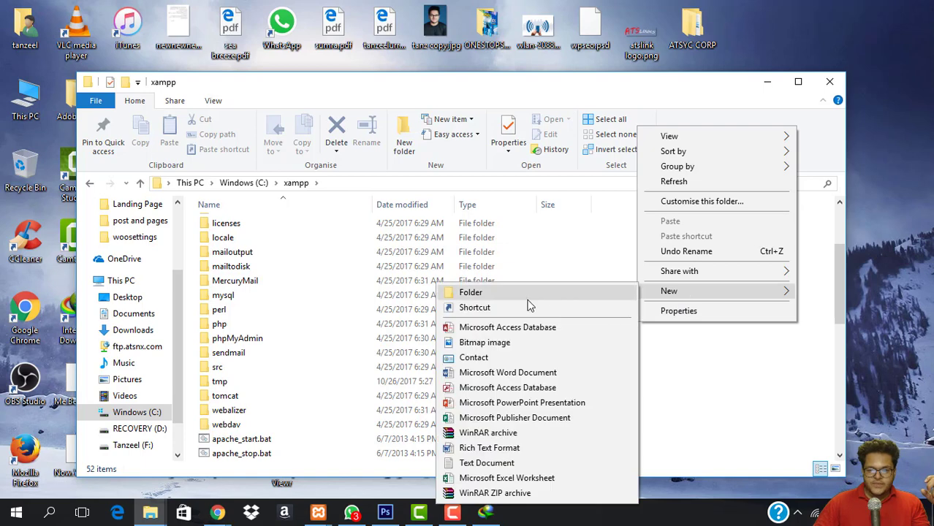
left_click(527, 293)
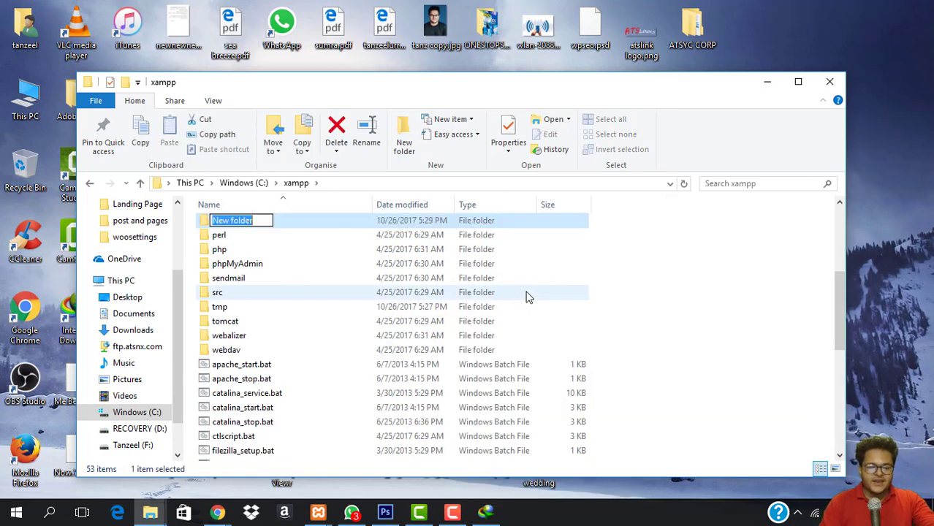
type("wordpress")
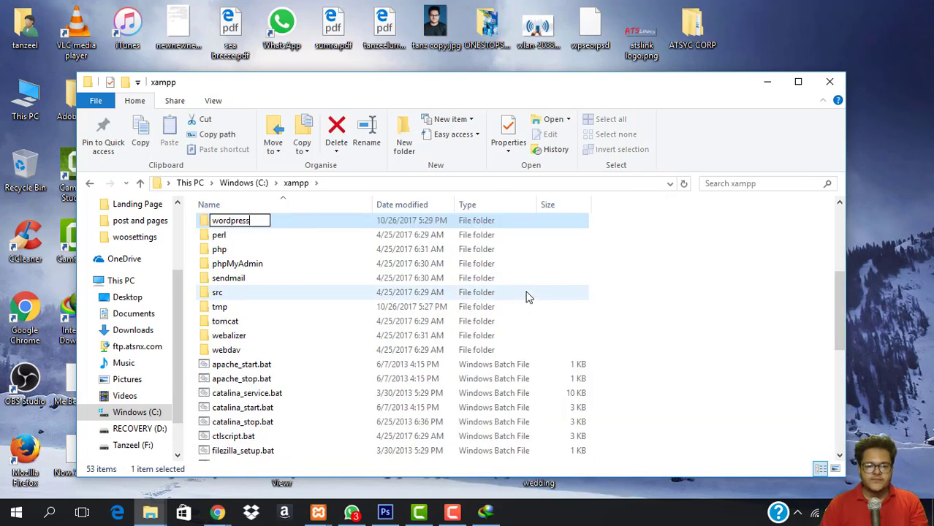
key("Return")
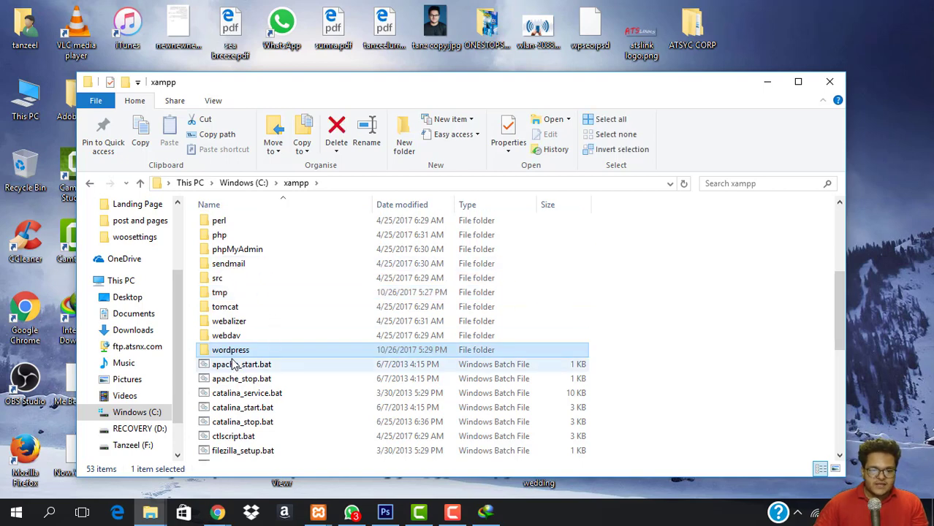
double_click(228, 350)
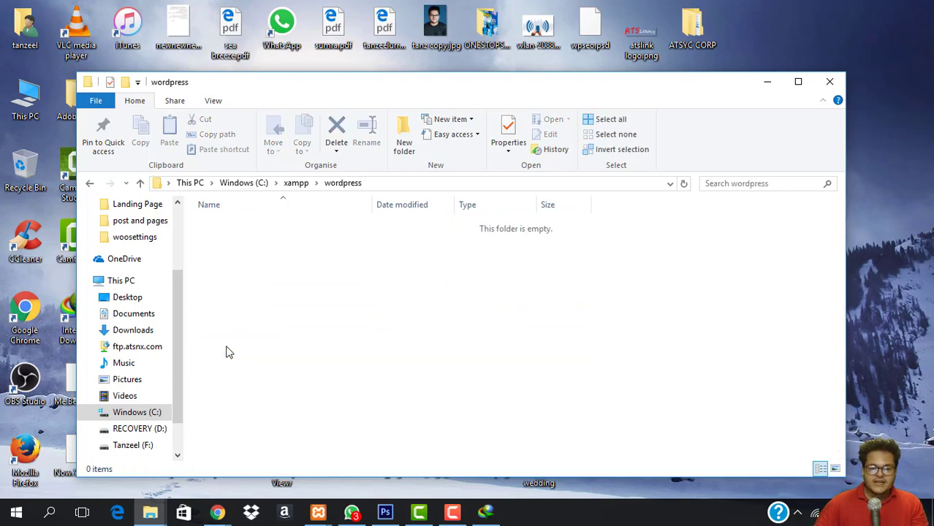
mouse_move(150, 511)
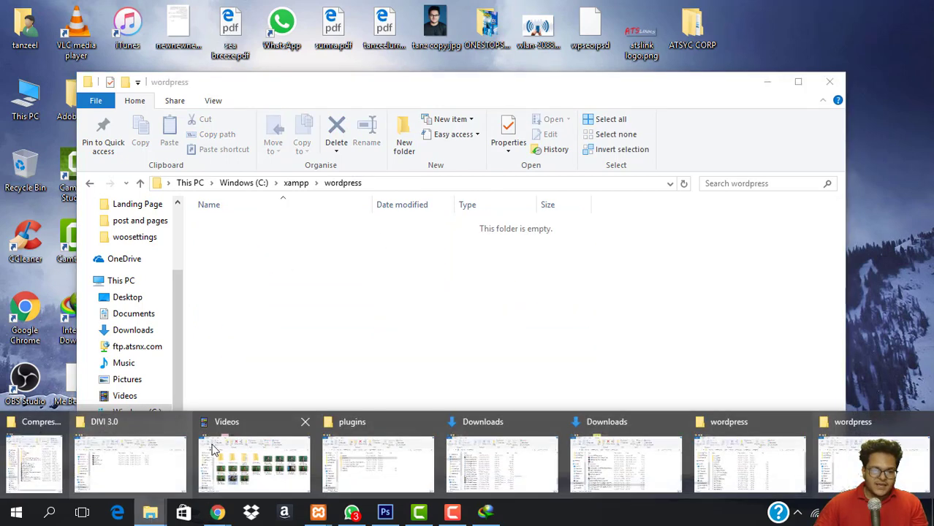
Open the extracted wordpress folder in Downloads\Compressed.
left_click(774, 446)
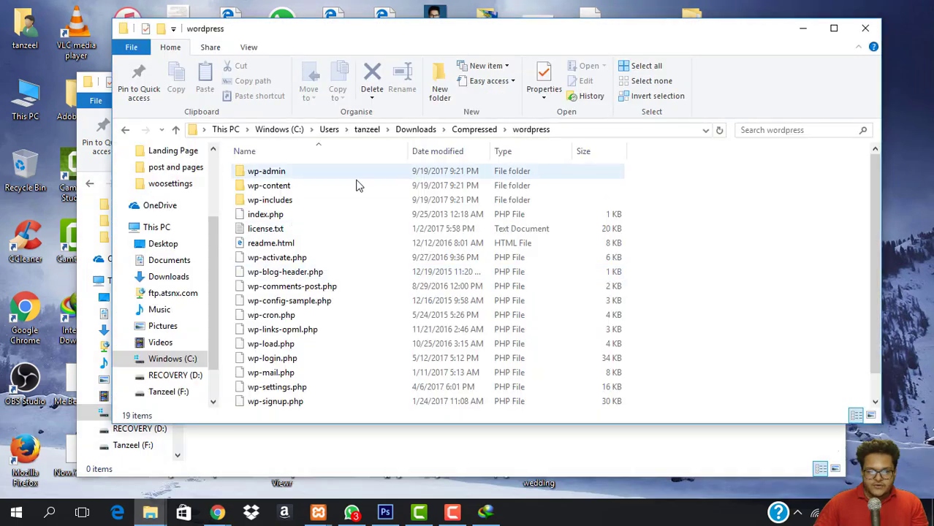
left_click(475, 133)
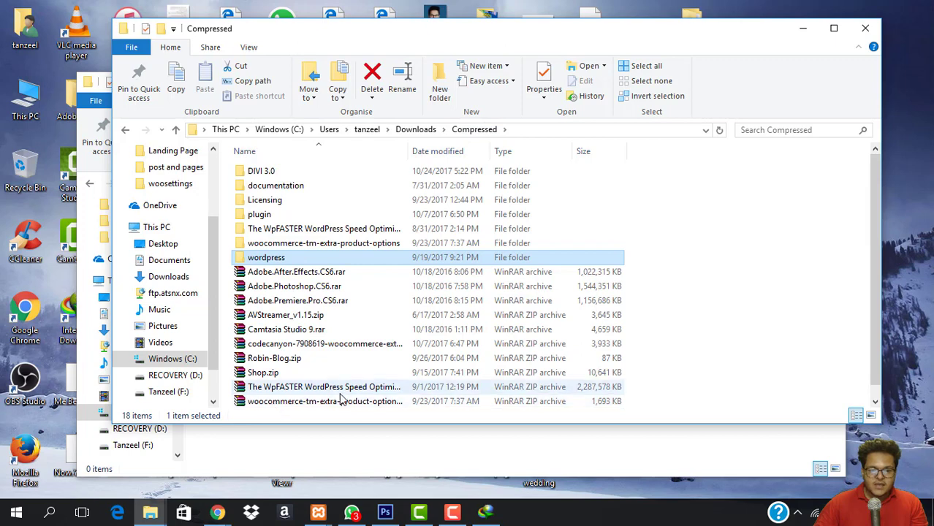
scroll(326, 359, "down", 1)
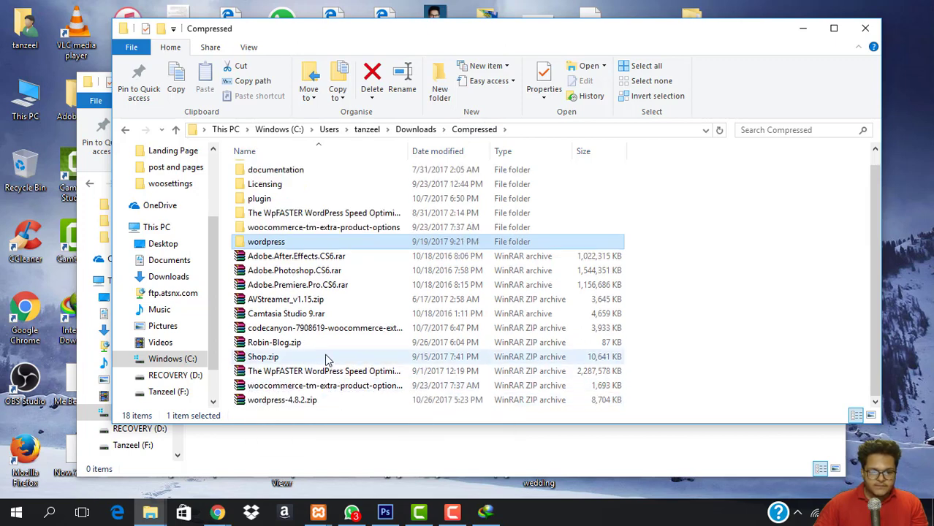
left_click(291, 404)
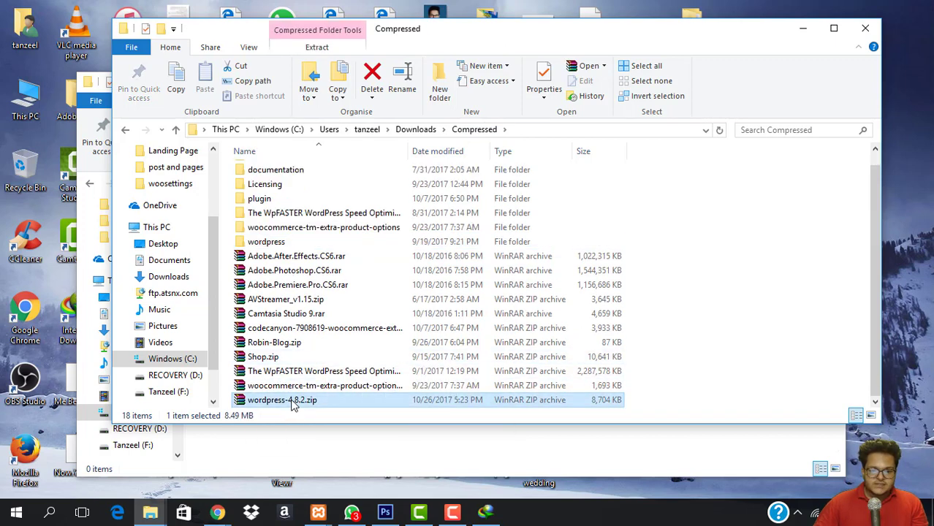
left_click(278, 244)
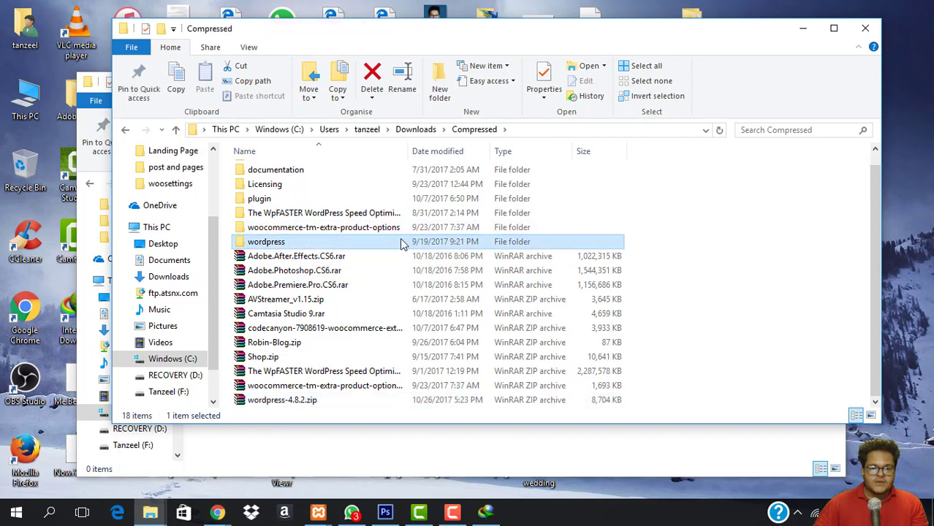
double_click(514, 243)
left_click(514, 243)
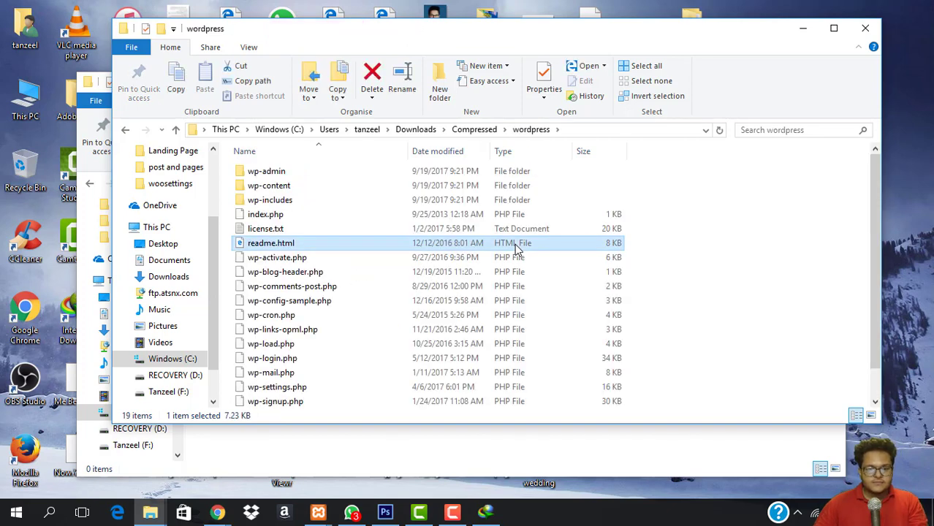
Copy all 19 WordPress files and folders into C:\xampp\wordpress.
key("ctrl+a")
key("ctrl+c")
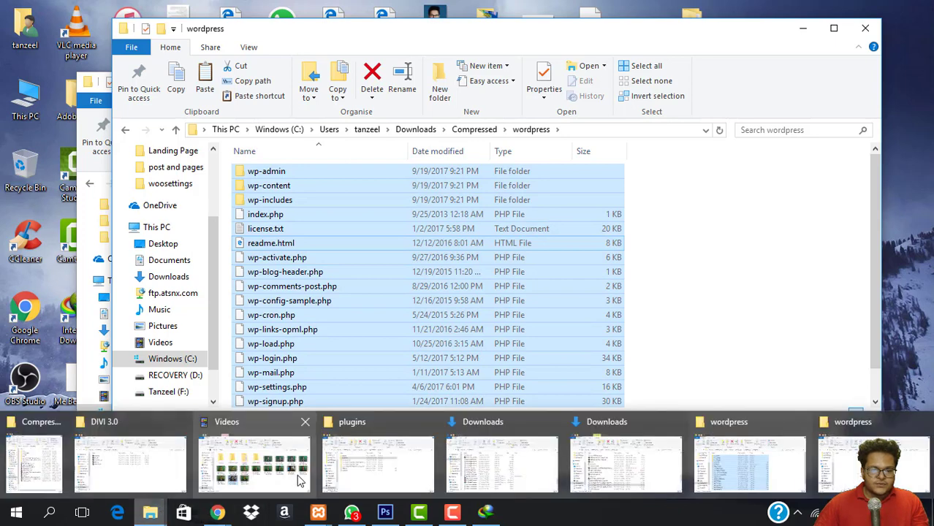
left_click(390, 445)
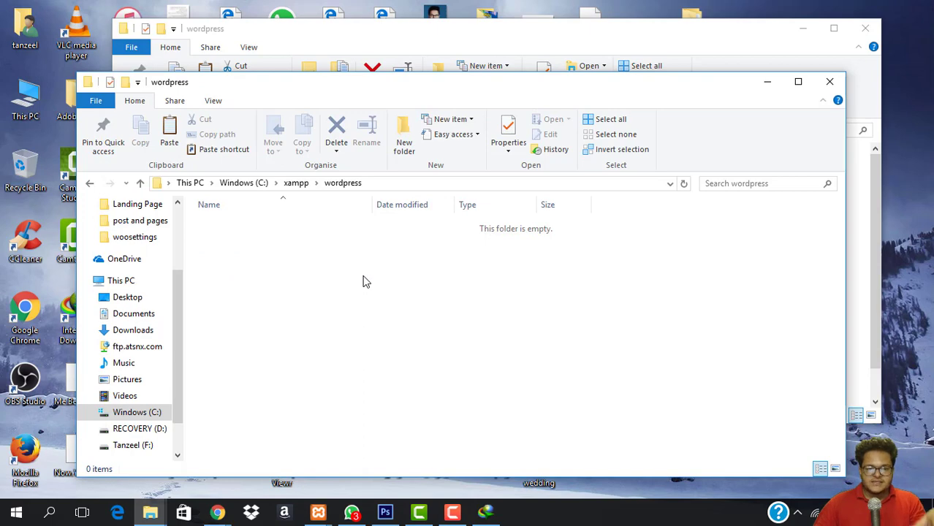
key("ctrl+v")
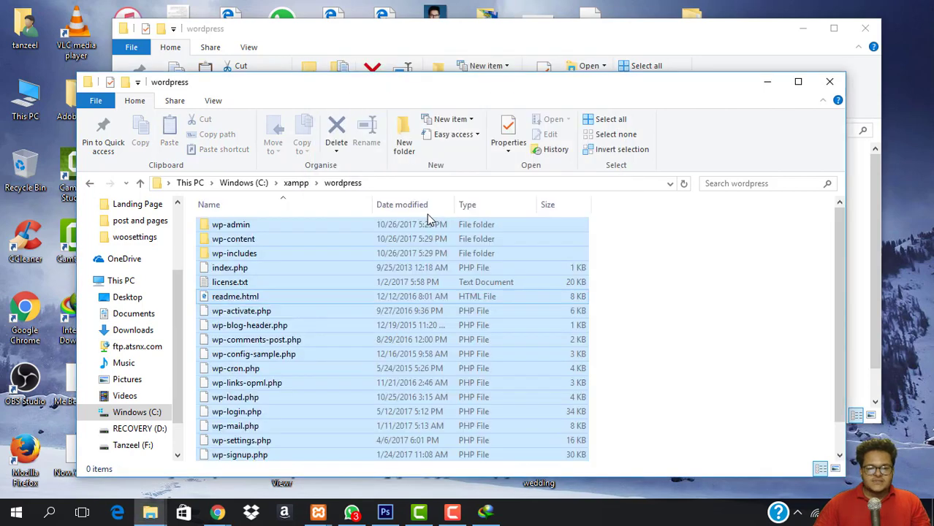
left_click(644, 287)
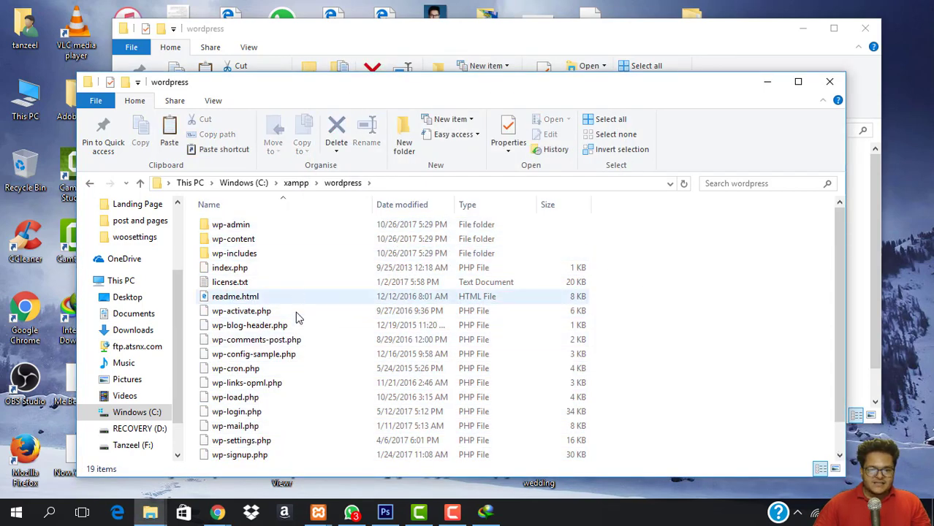
left_click(216, 512)
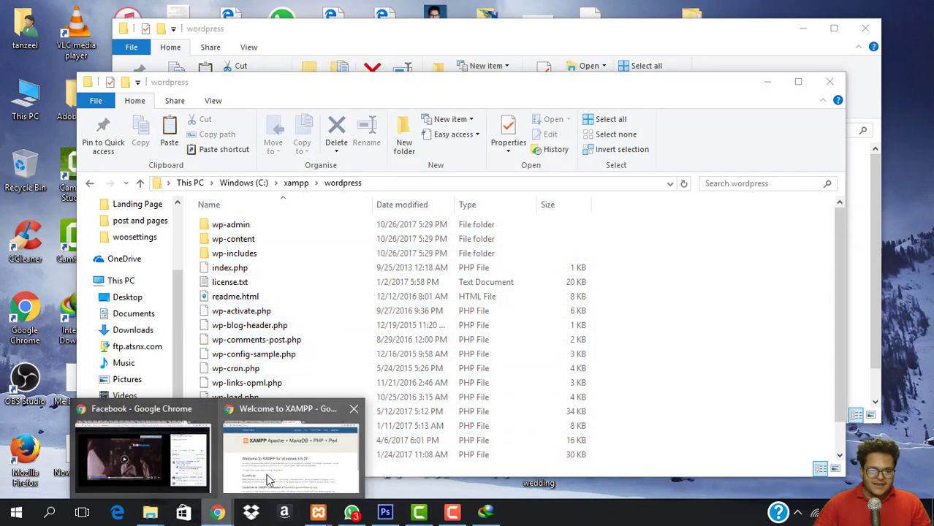
Load and reload localhost/wordpress in the Welcome to XAMPP window, getting a 404 Object not found.
left_click(267, 479)
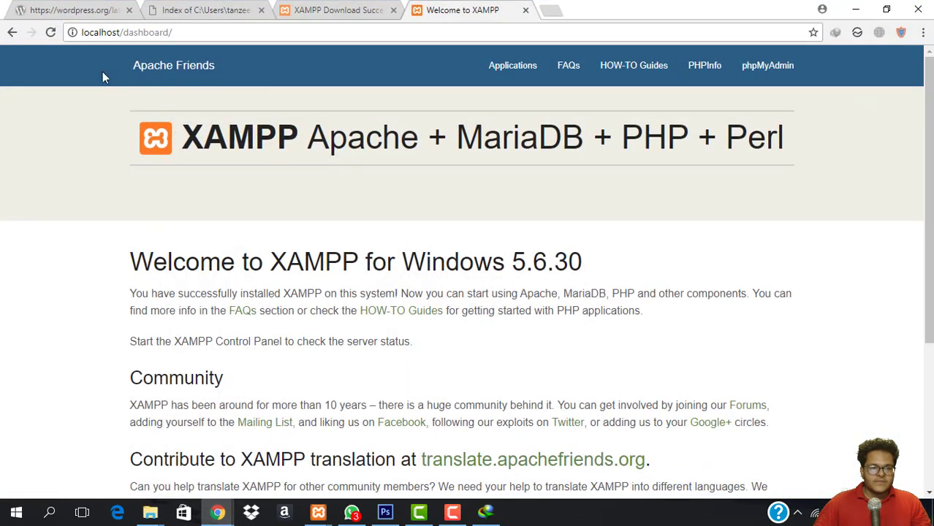
left_click(234, 34)
left_click(253, 33)
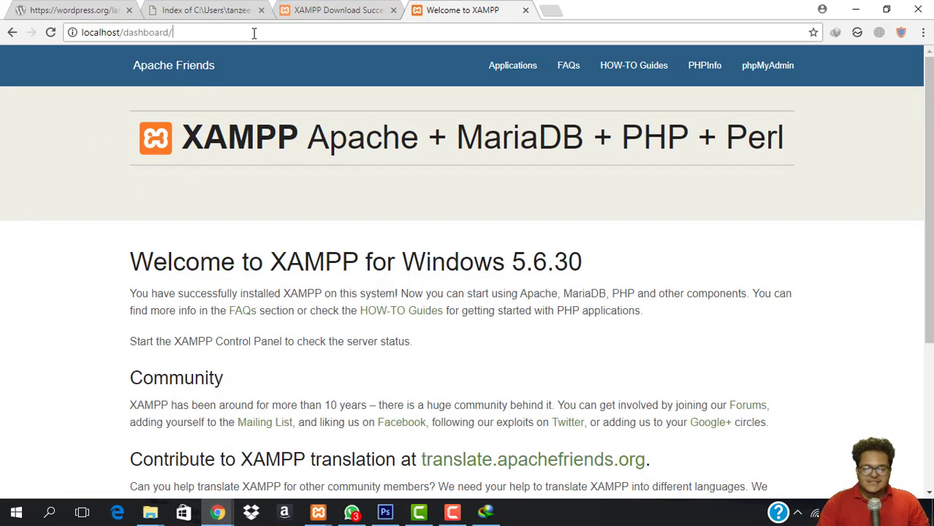
key("BackSpace")
key("BackSpace")
key("BackSpace")
key("BackSpace")
key("BackSpace")
key("BackSpace")
key("BackSpace")
key("BackSpace")
key("BackSpace")
key("BackSpace")
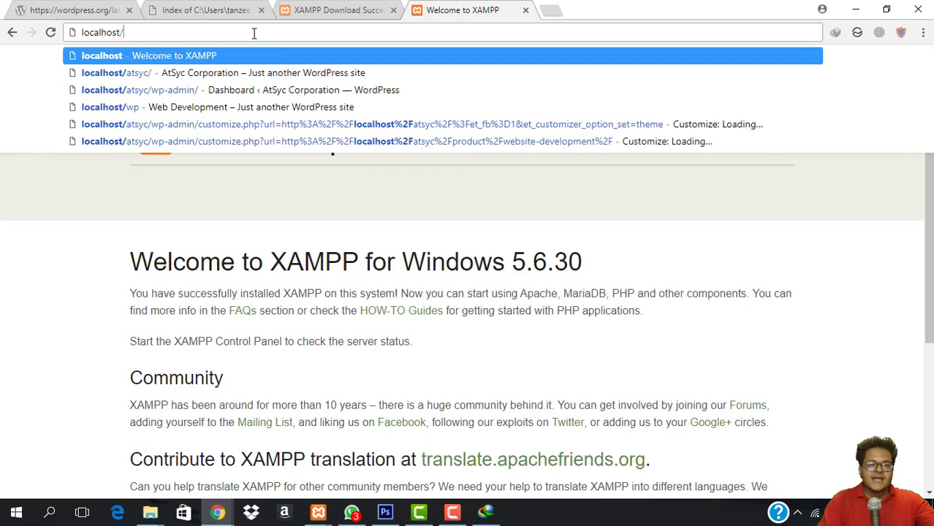
type("wordpre")
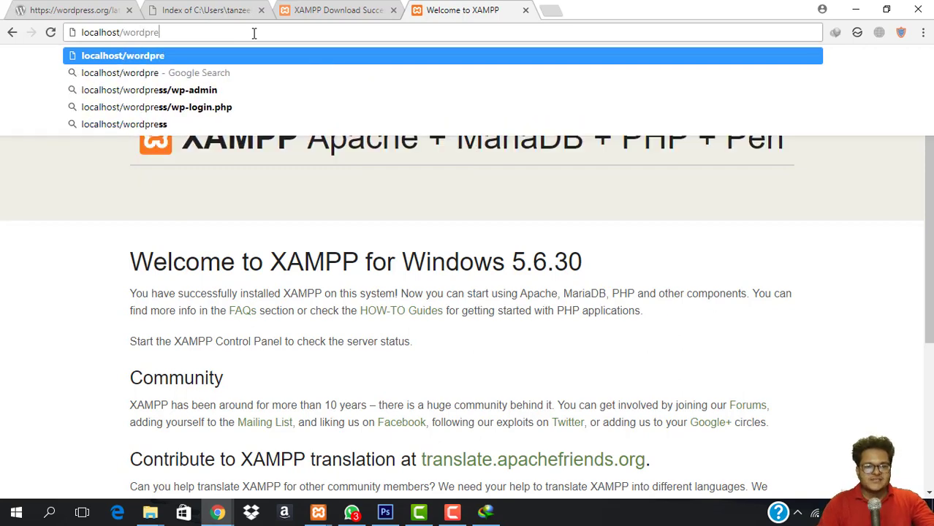
type("ss")
key("Return")
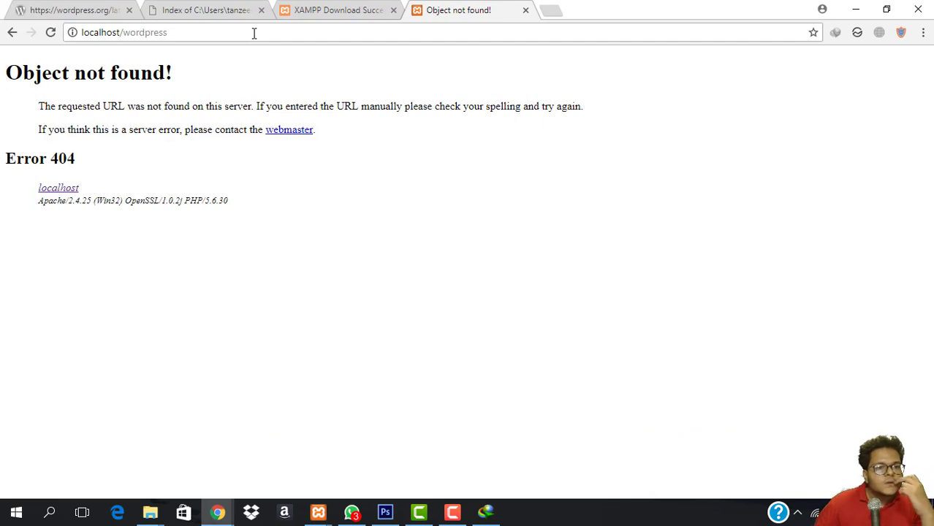
left_click(254, 32)
key("Return")
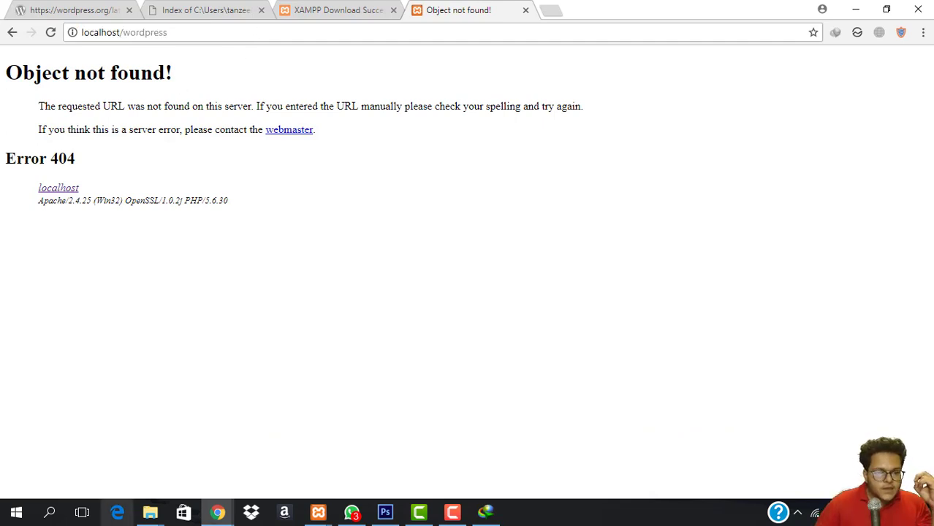
Go up to C:\xampp, leaving the wordpress folder's name unchanged.
mouse_move(150, 512)
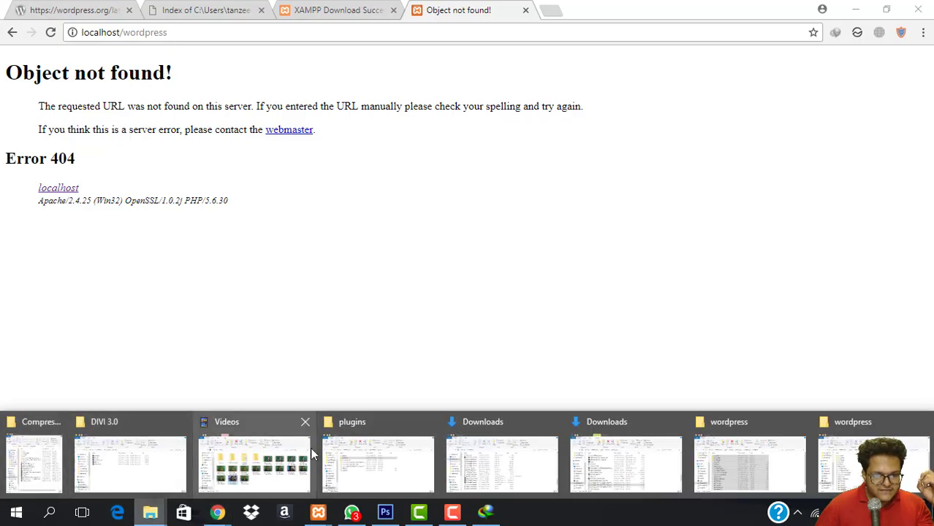
mouse_move(393, 445)
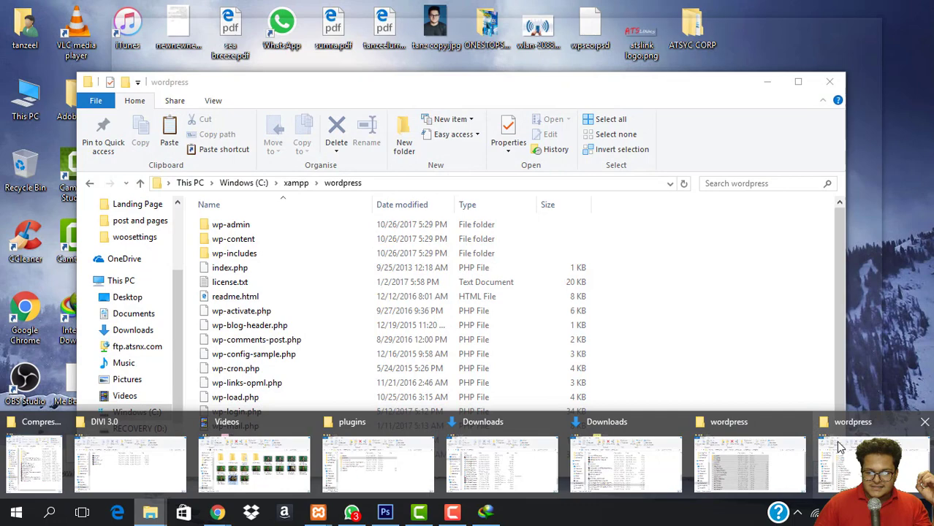
mouse_move(767, 458)
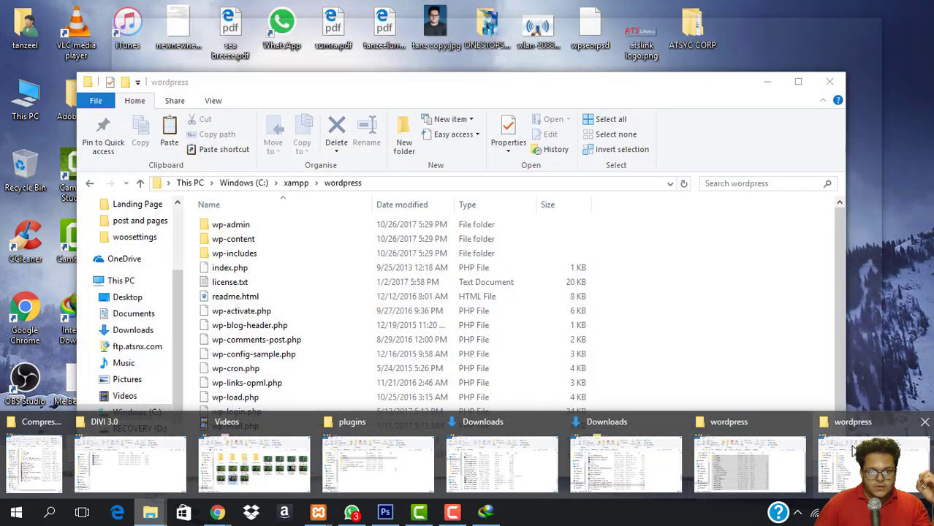
left_click(861, 460)
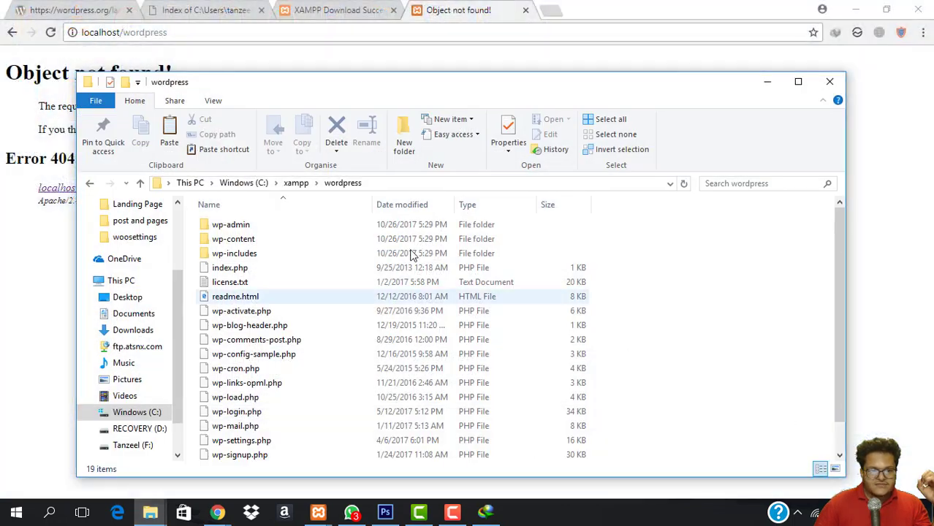
left_click(296, 183)
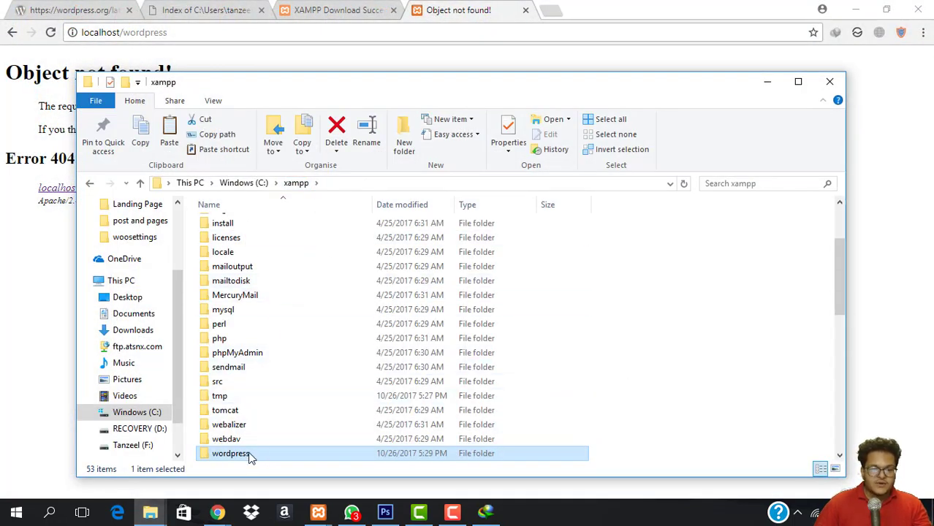
left_click(233, 453)
key("BackSpace")
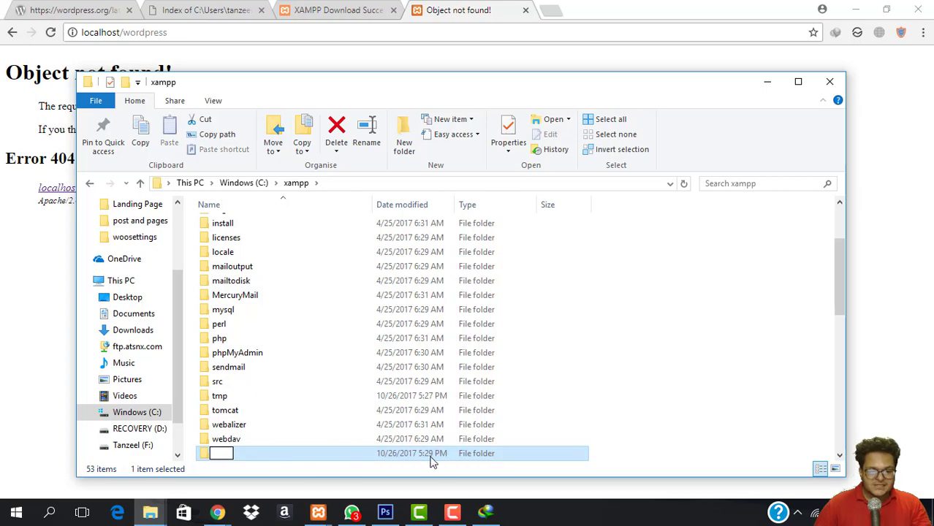
type("wordpress")
left_click(575, 438)
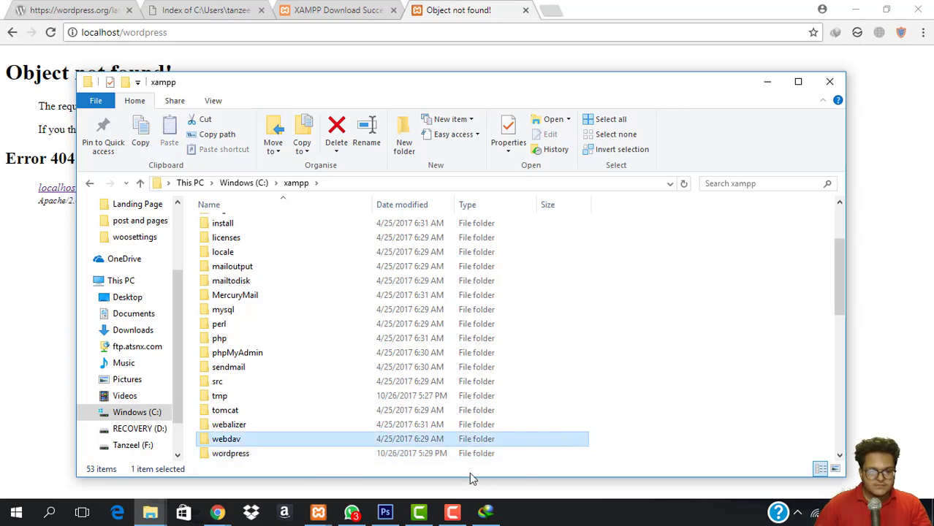
Rename the wordpress folder to 'press'.
left_click(304, 456)
right_click(303, 456)
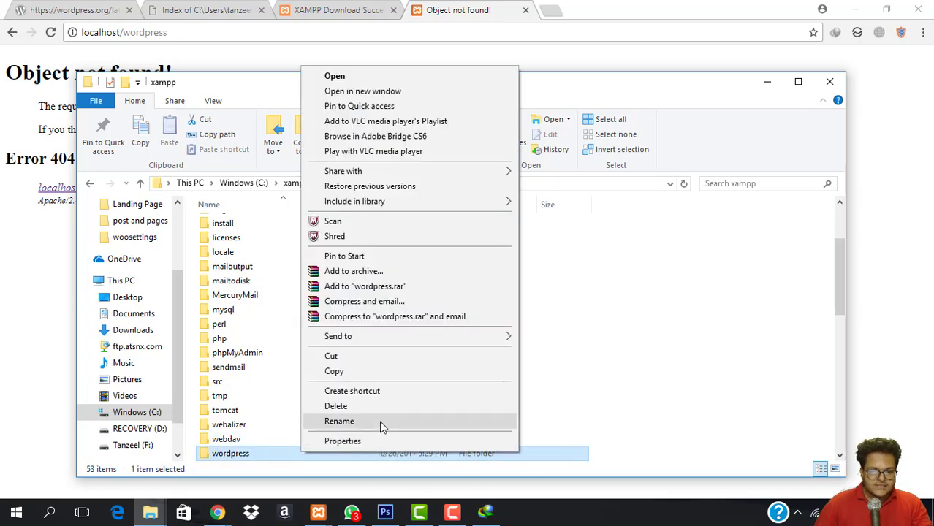
left_click(381, 426)
type("press")
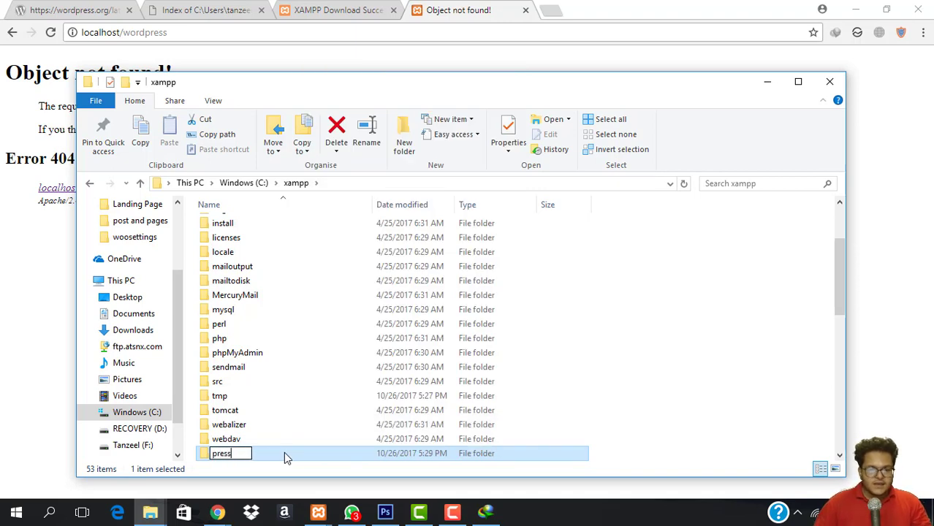
key("Return")
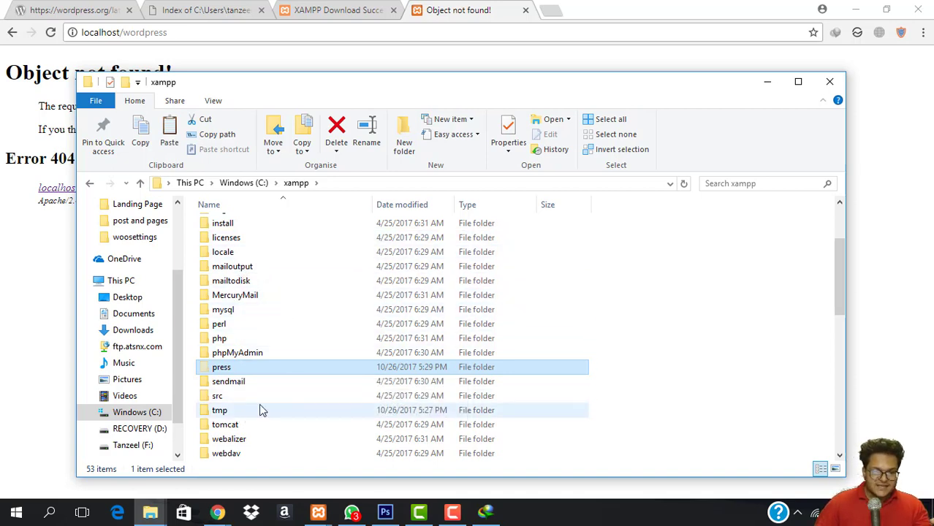
scroll(252, 398, "down", 1)
Open C:\xampp\htdocs and paste the press folder into it.
scroll(252, 406, "up", 2)
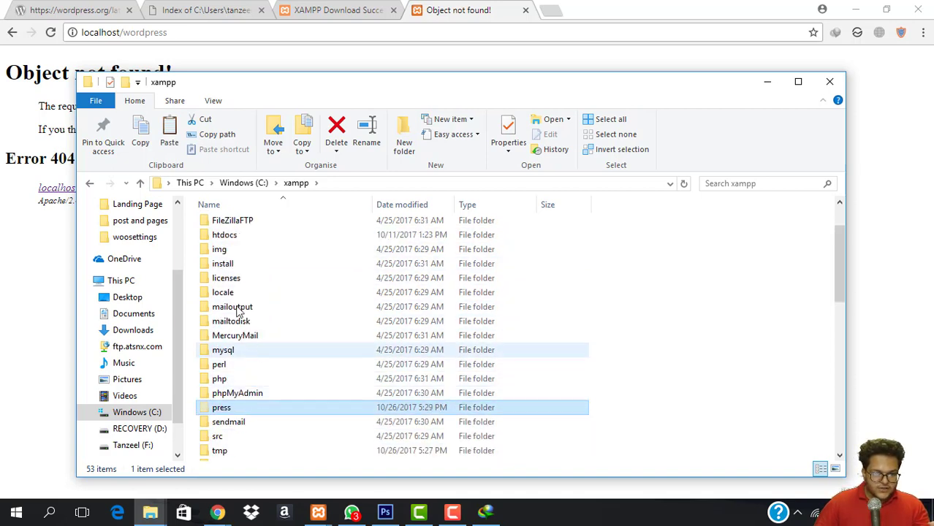
left_click(237, 238)
double_click(238, 237)
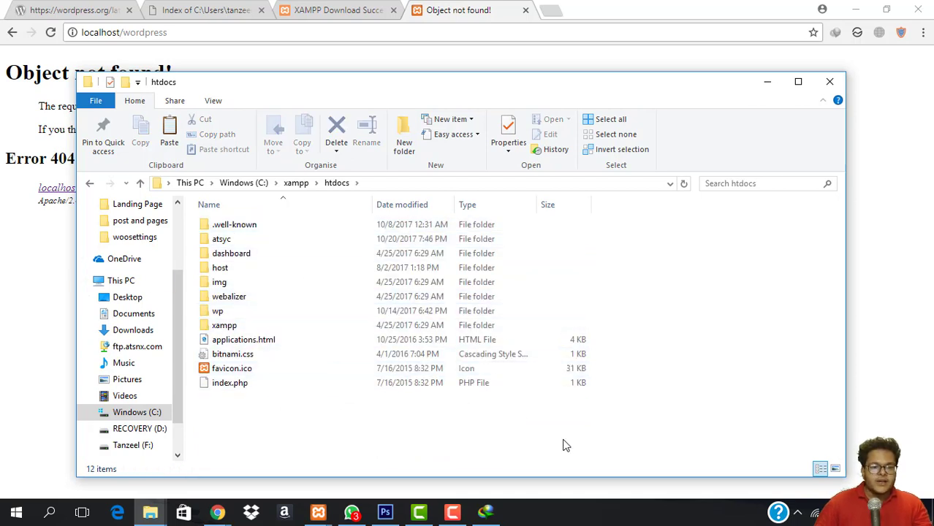
key("ctrl+v")
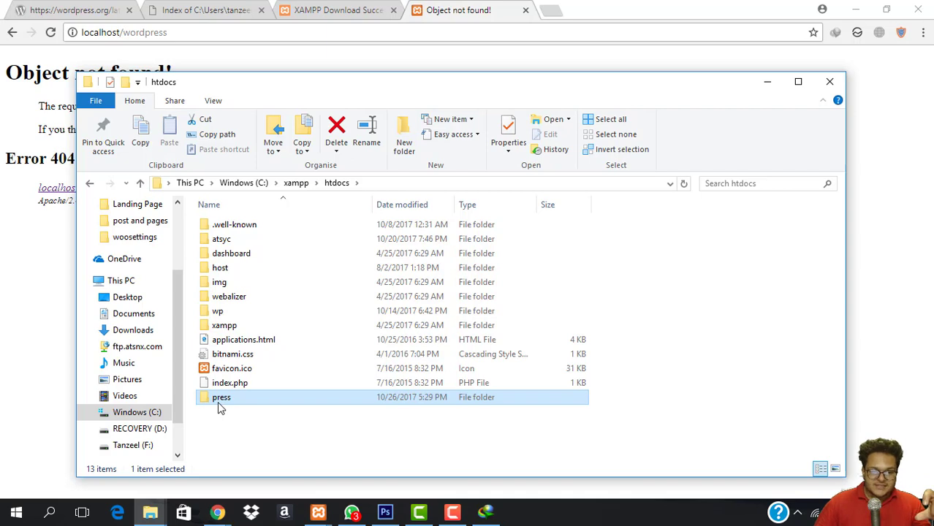
Change the address to localhost/press to load the WordPress language selection page.
left_click(225, 32)
left_click(242, 34)
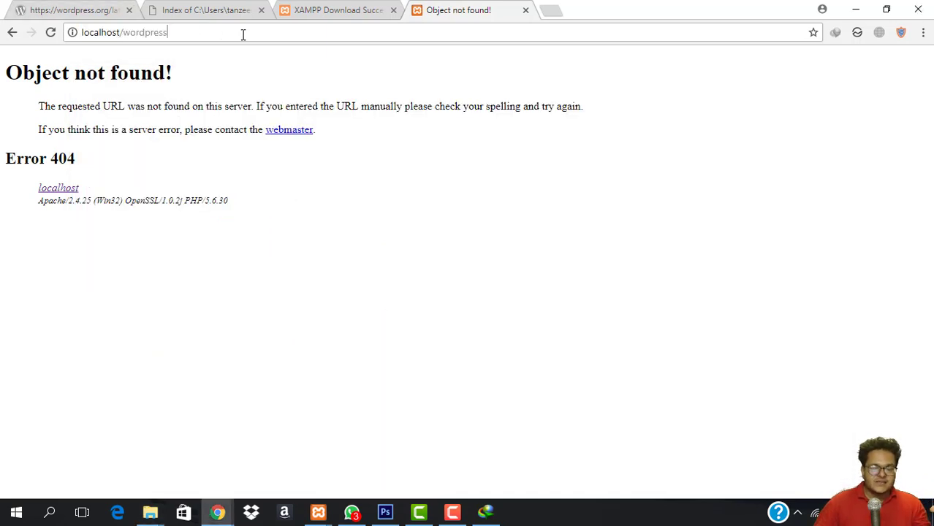
key("BackSpace")
key("BackSpace")
key("BackSpace")
key("BackSpace")
key("BackSpace")
key("BackSpace")
key("BackSpace")
key("BackSpace")
key("BackSpace")
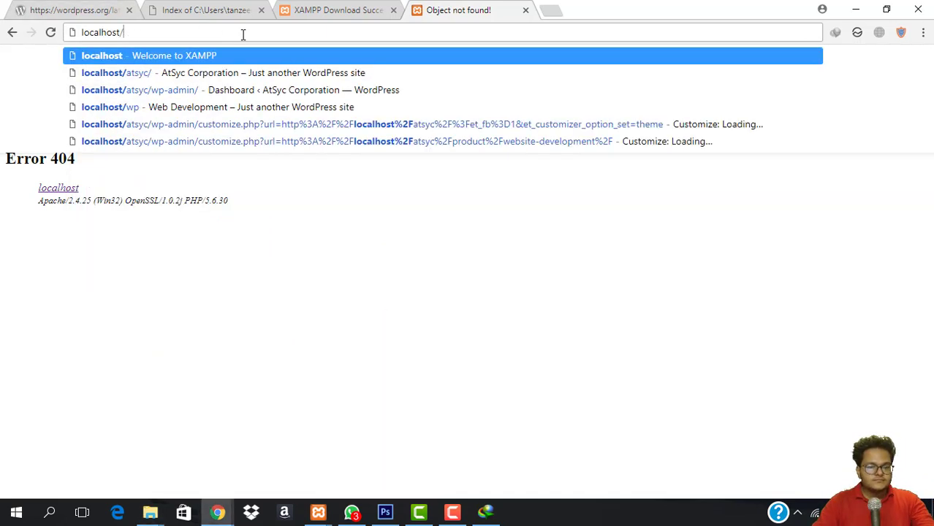
type("press")
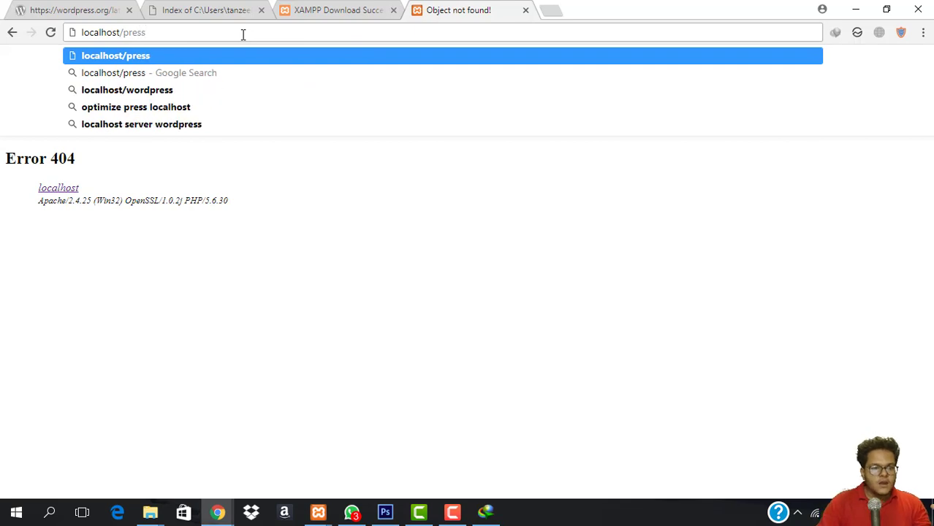
key("Return")
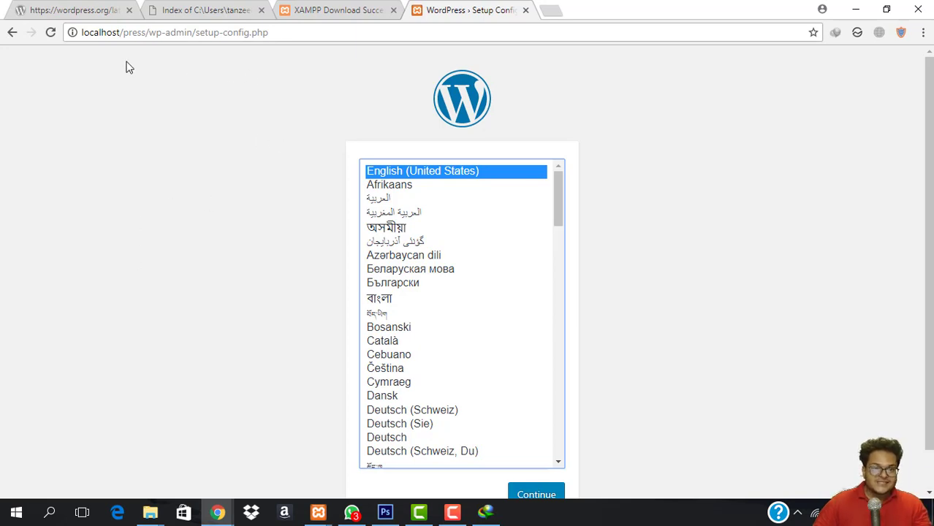
left_click(150, 512)
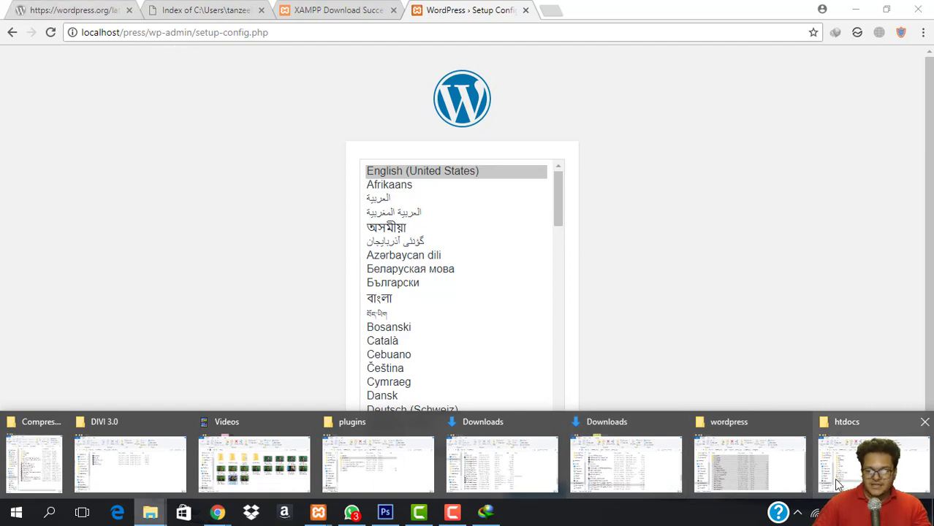
left_click(829, 457)
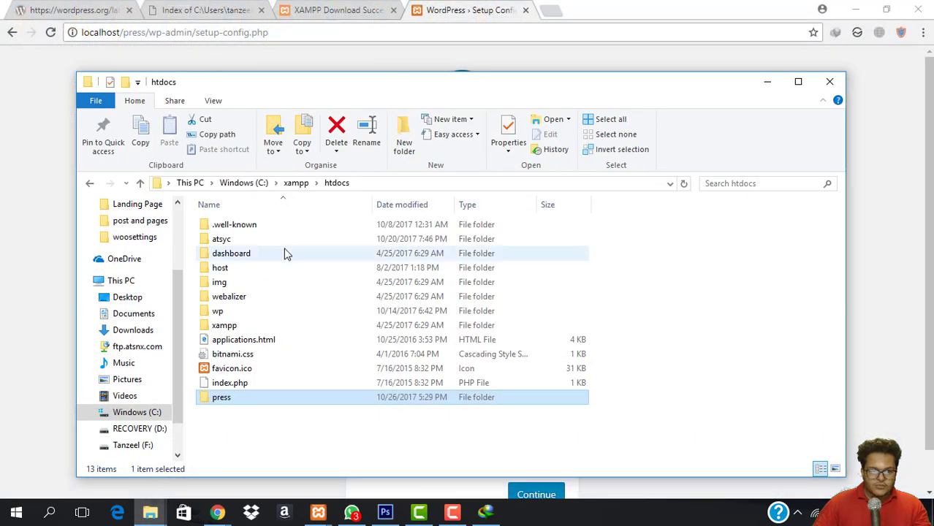
double_click(223, 398)
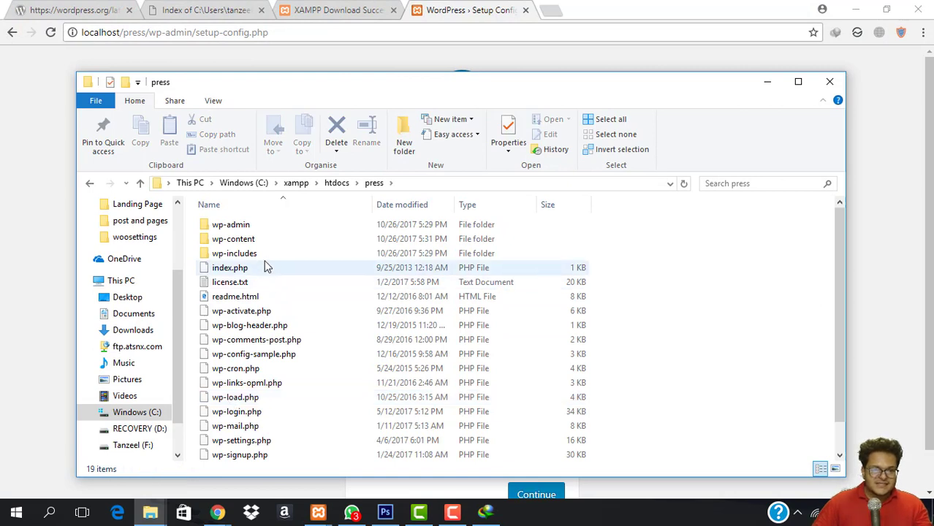
scroll(241, 307, "down", 1)
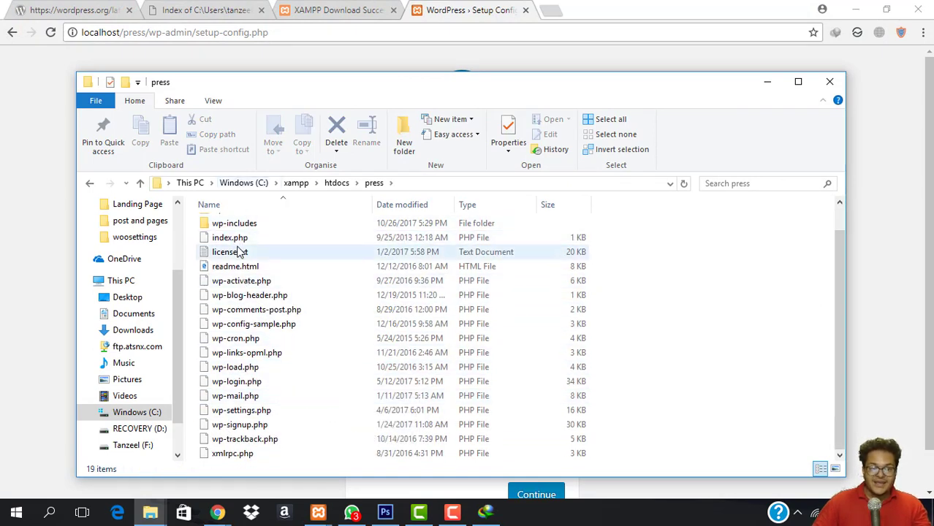
scroll(263, 241, "up", 1)
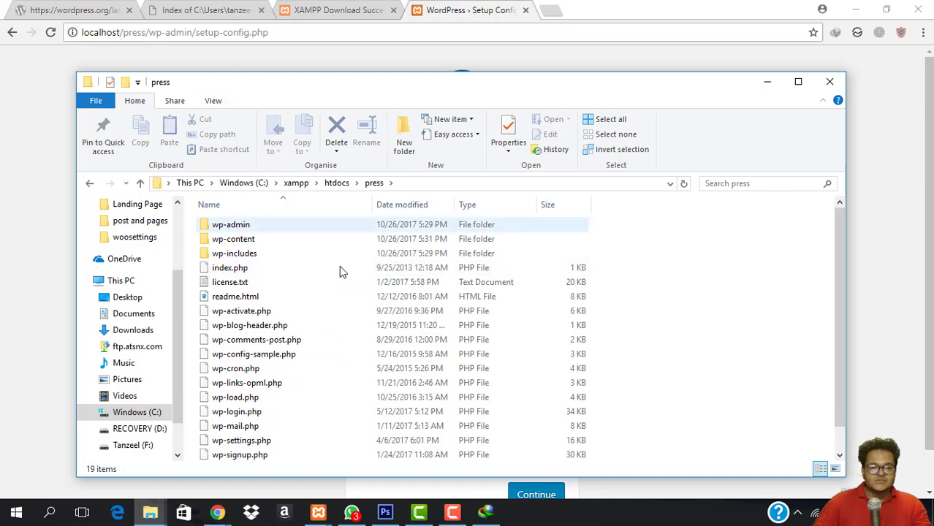
double_click(237, 226)
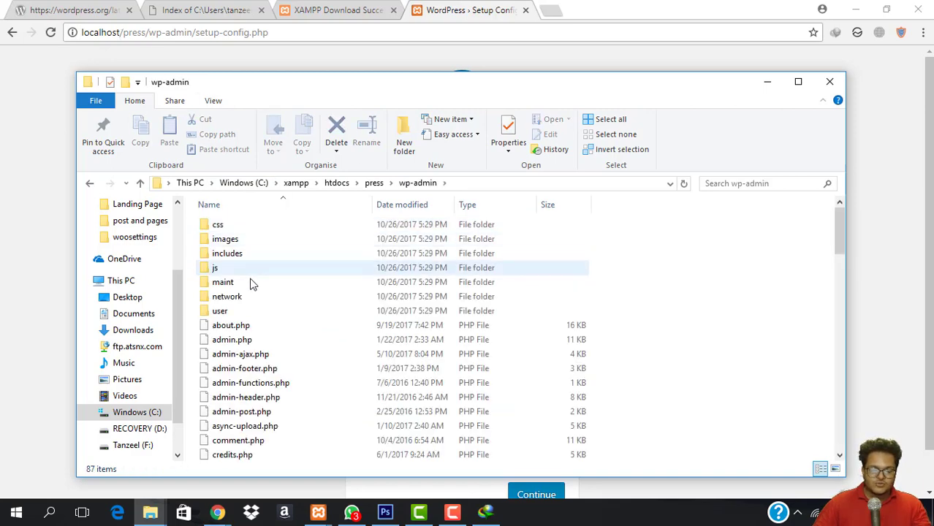
left_click(22, 121)
scroll(528, 241, "down", 4)
scroll(503, 299, "up", 5)
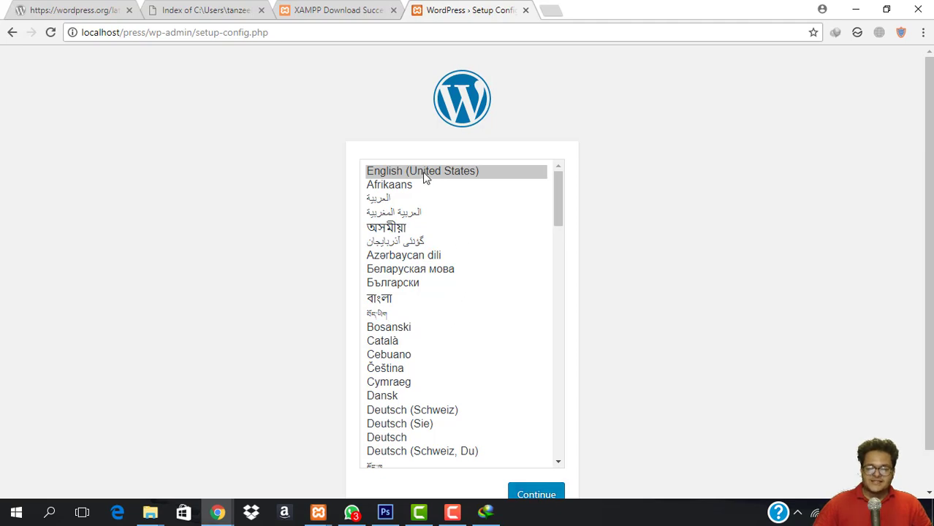
Continue setup in English (United States), then choose Let's go! on the welcome page.
left_click(555, 496)
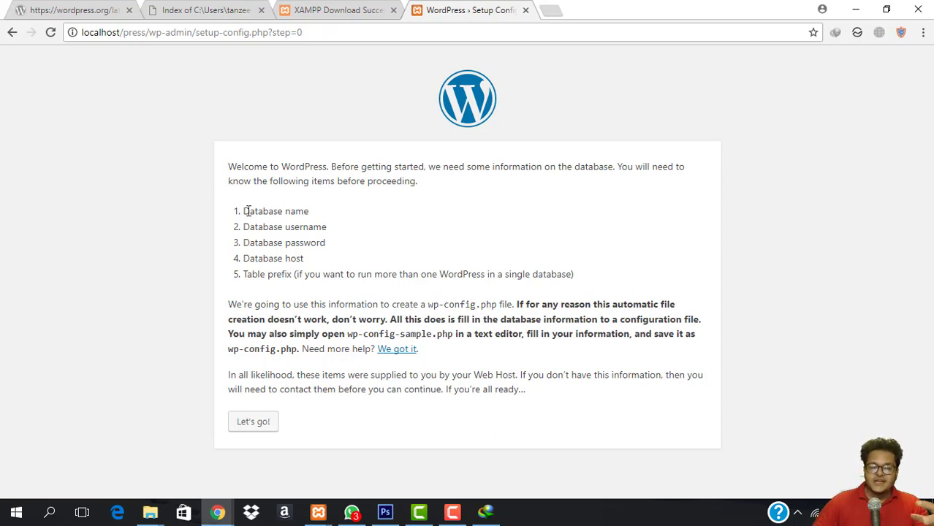
left_click_drag(239, 210, 516, 305)
left_click(520, 292)
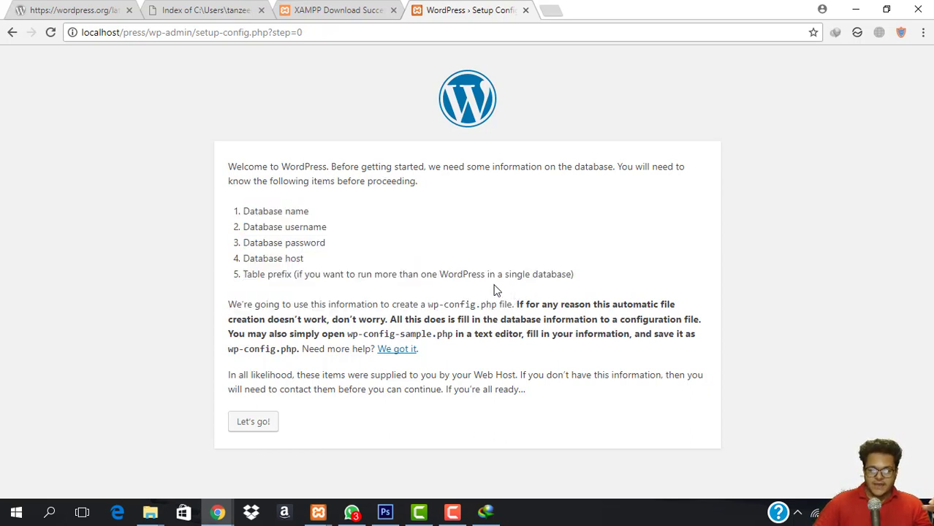
left_click(249, 427)
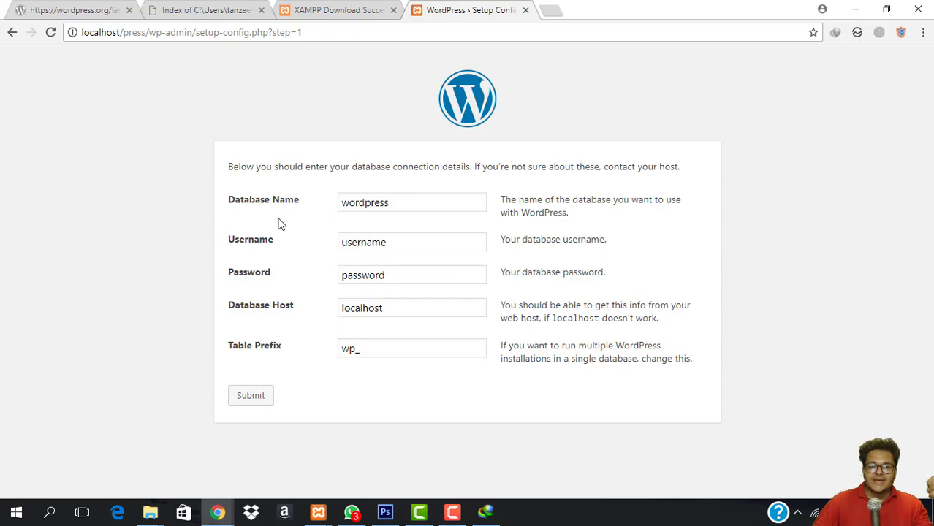
Load localhost/phpmyadmin in a new tab to list the existing databases.
left_click(548, 10)
type("loca")
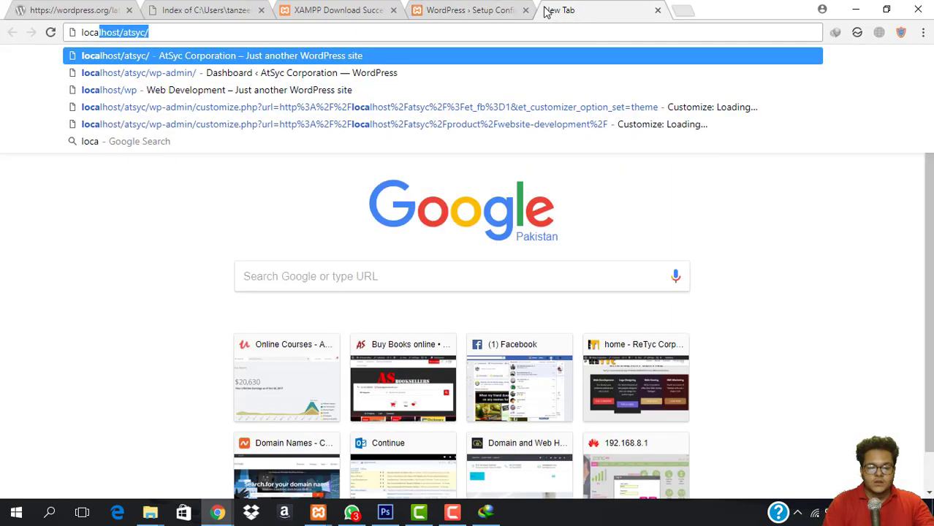
type("lhost/p")
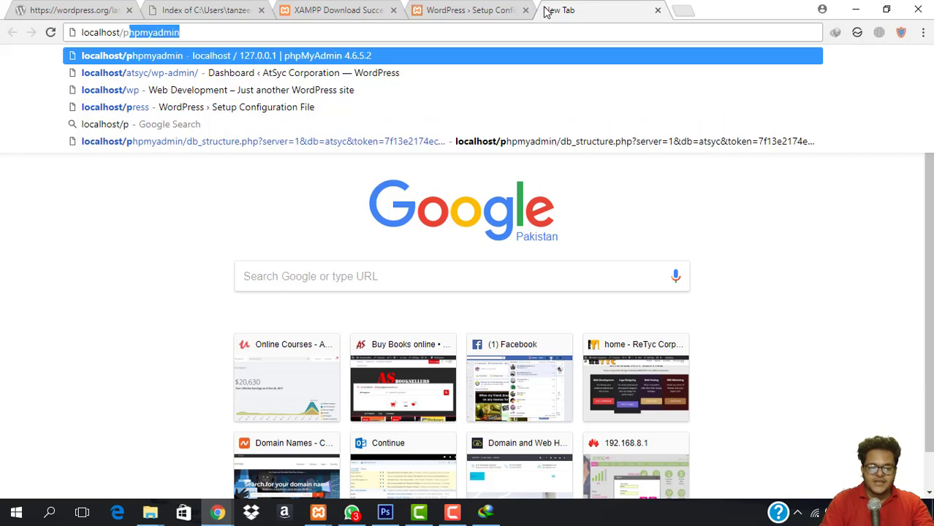
type("hp")
key("Return")
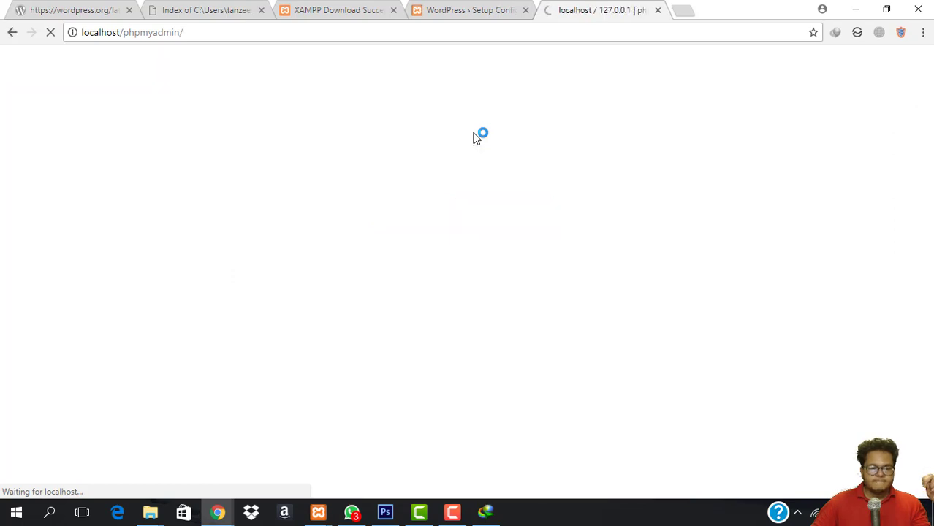
left_click(798, 513)
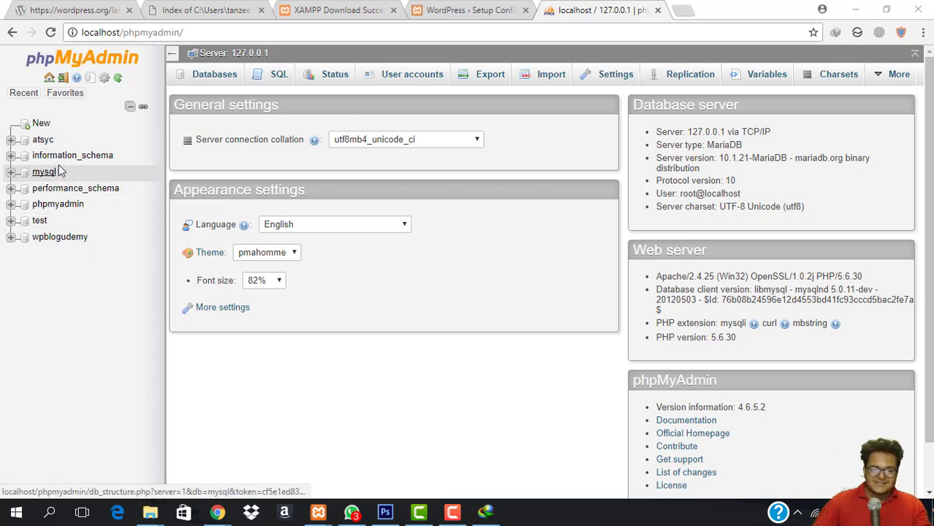
Create an empty database named press, open it, then return to the WordPress setup form.
left_click(41, 125)
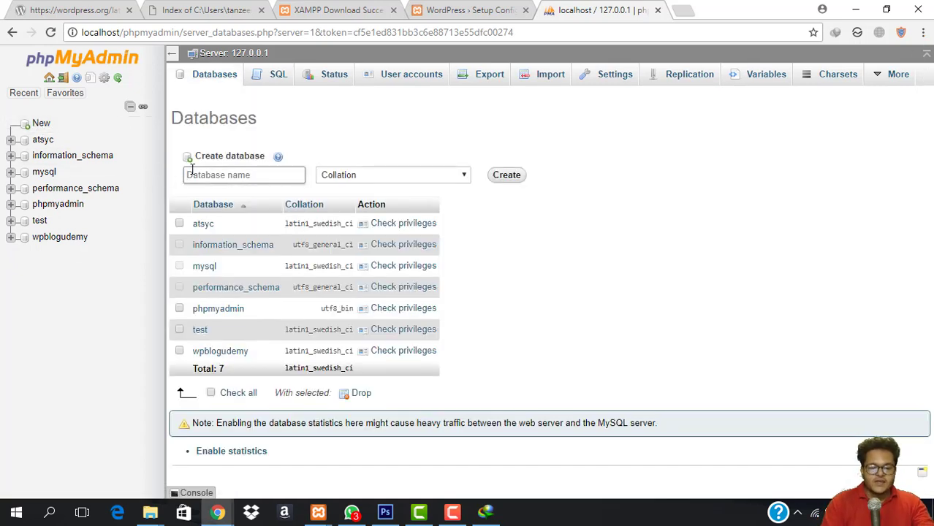
type("press")
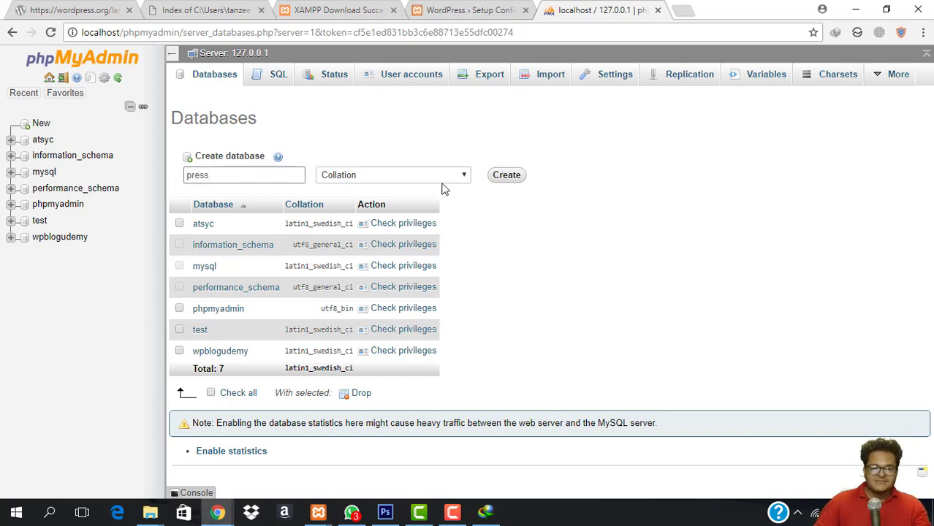
left_click(505, 179)
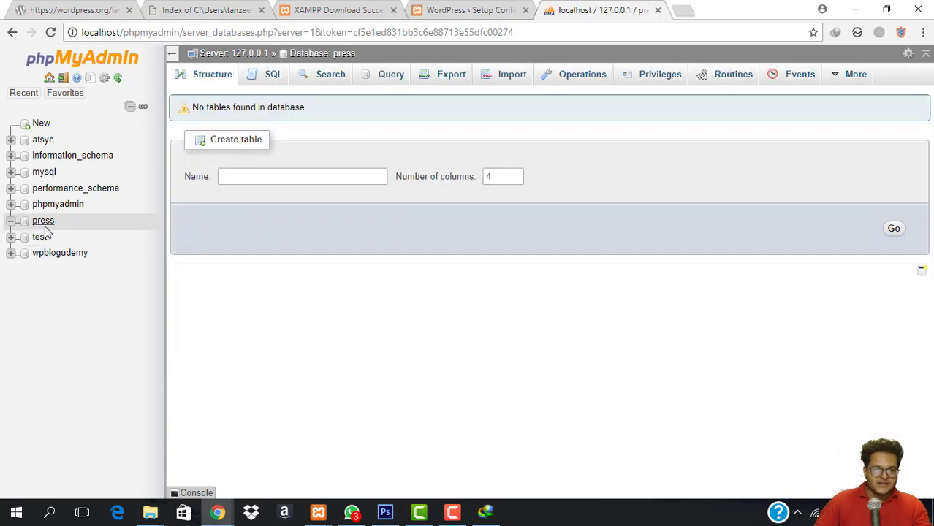
left_click(48, 222)
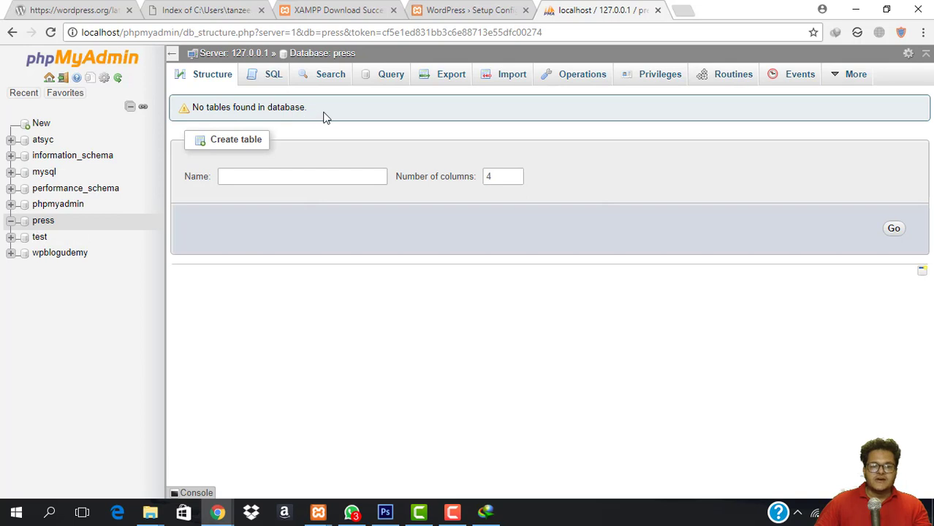
left_click(441, 10)
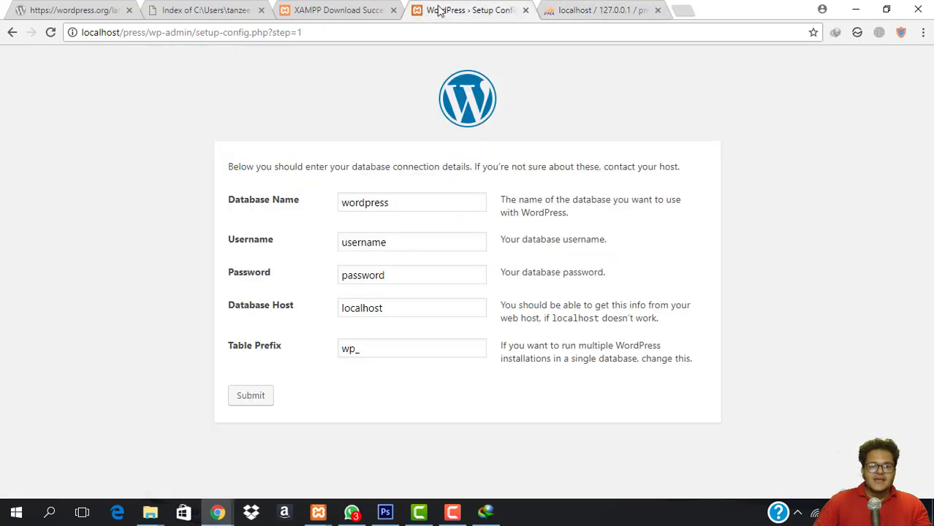
Enter database name press and username root, and leave the password blank.
left_click(420, 198)
left_click_drag(417, 204, 230, 203)
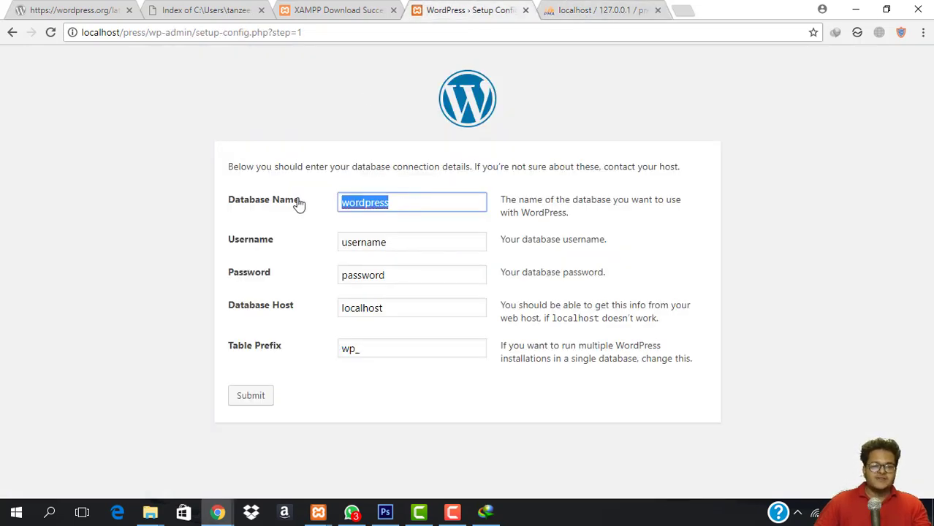
type("pre")
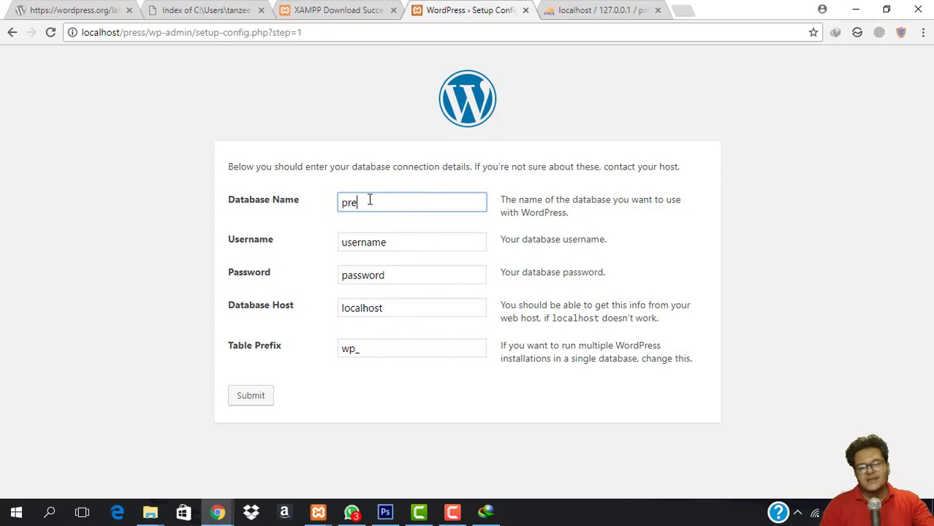
type("ss")
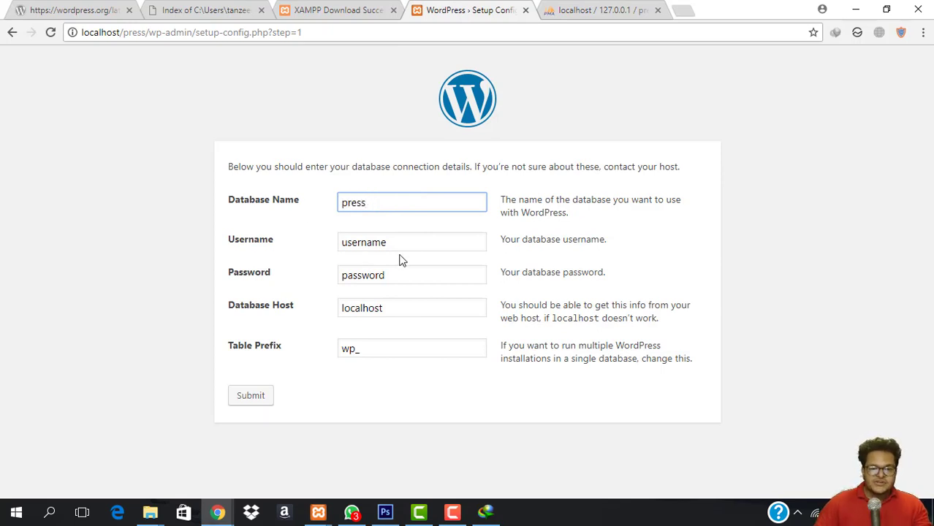
key("Tab")
type("r")
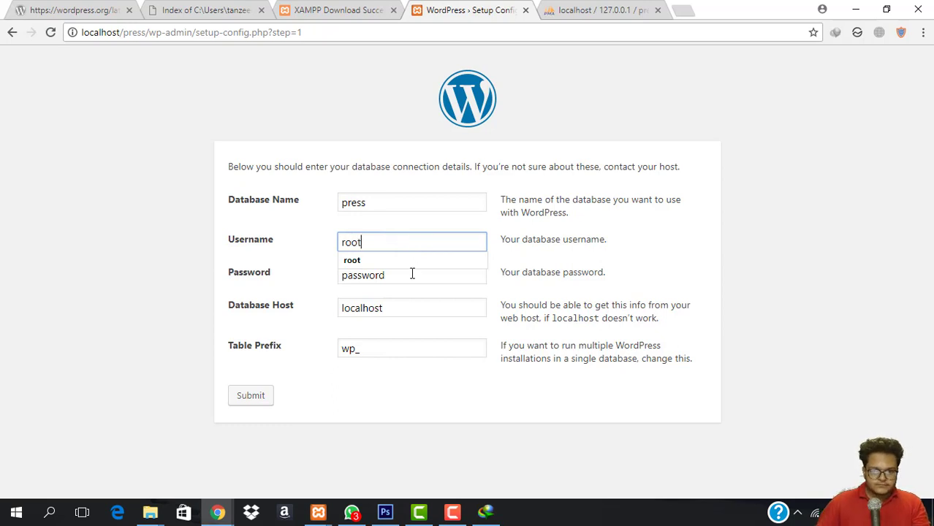
left_click(410, 277)
double_click(409, 279)
key("BackSpace")
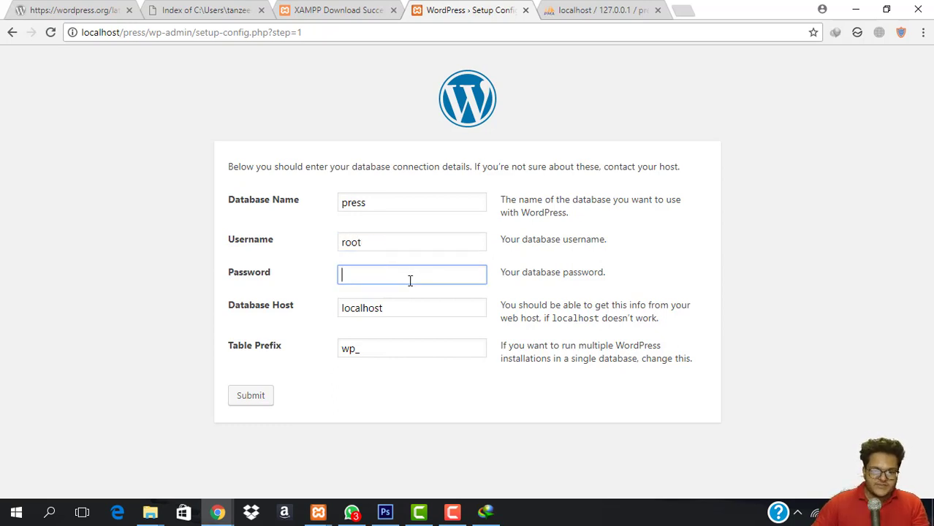
Double-check the empty press database in phpMyAdmin, then submit the connection details.
left_click(600, 9)
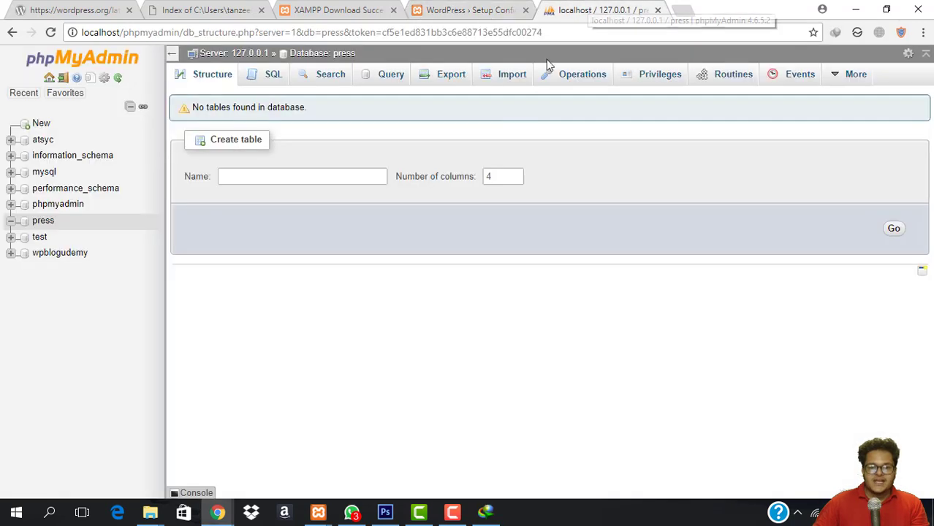
left_click(442, 7)
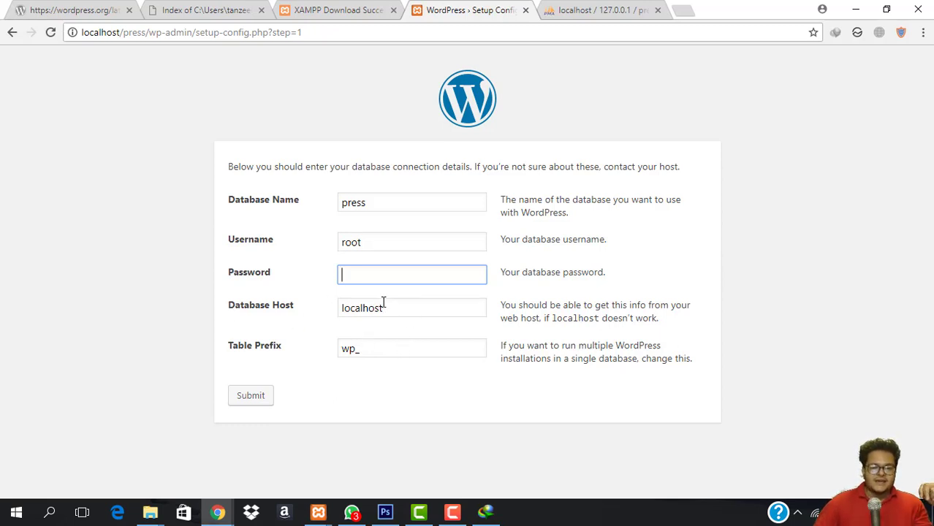
left_click(564, 8)
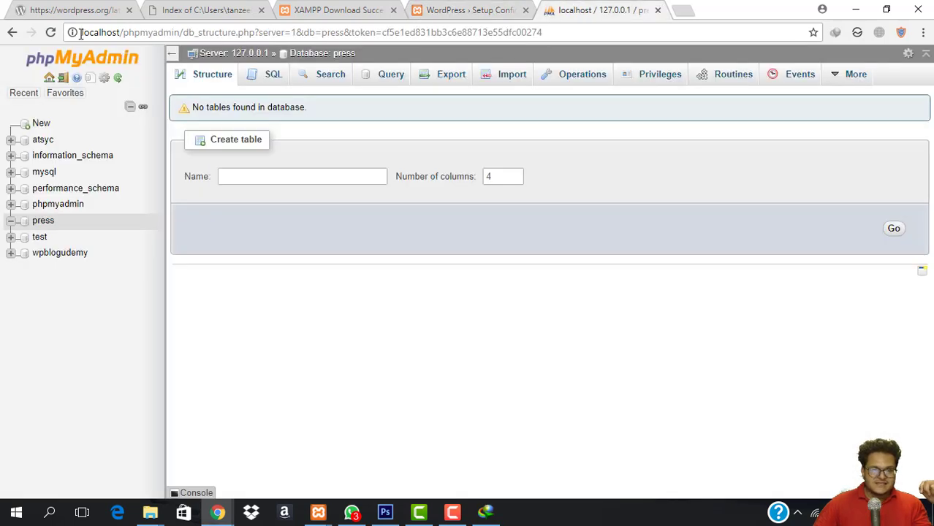
left_click(468, 9)
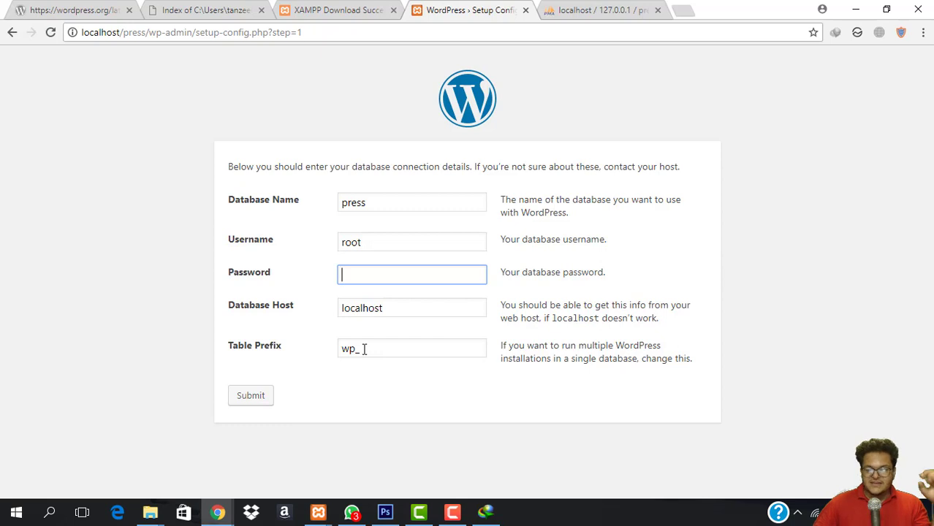
left_click(251, 394)
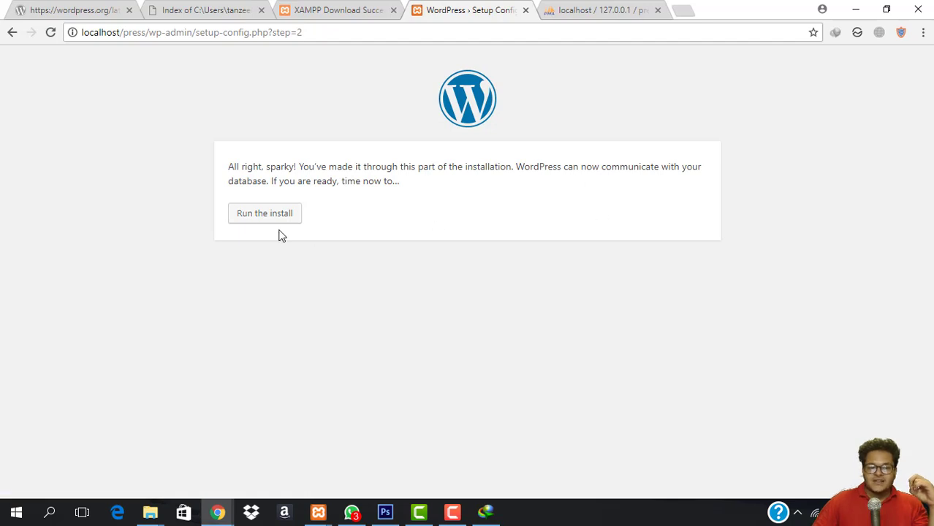
Run the install and enter site title 'My Awesome Website' and the admin username.
left_click(256, 214)
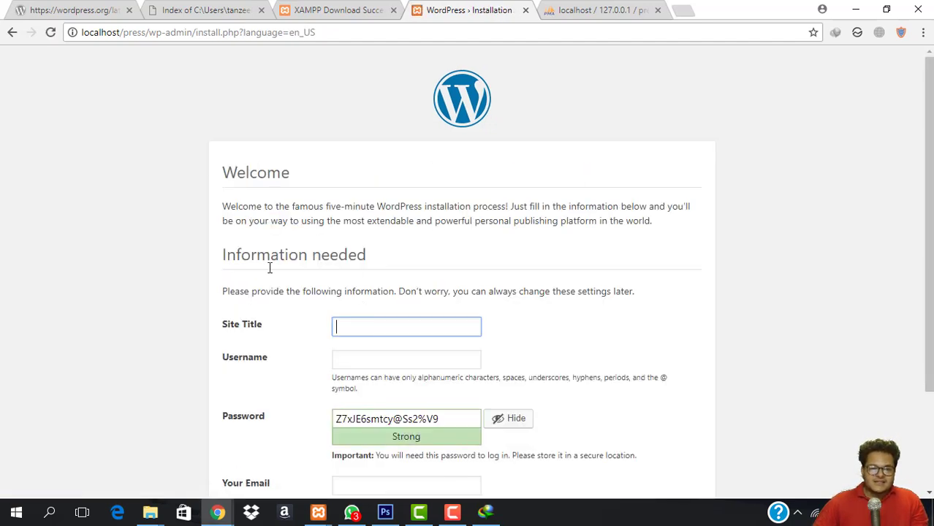
scroll(323, 278, "down", 2)
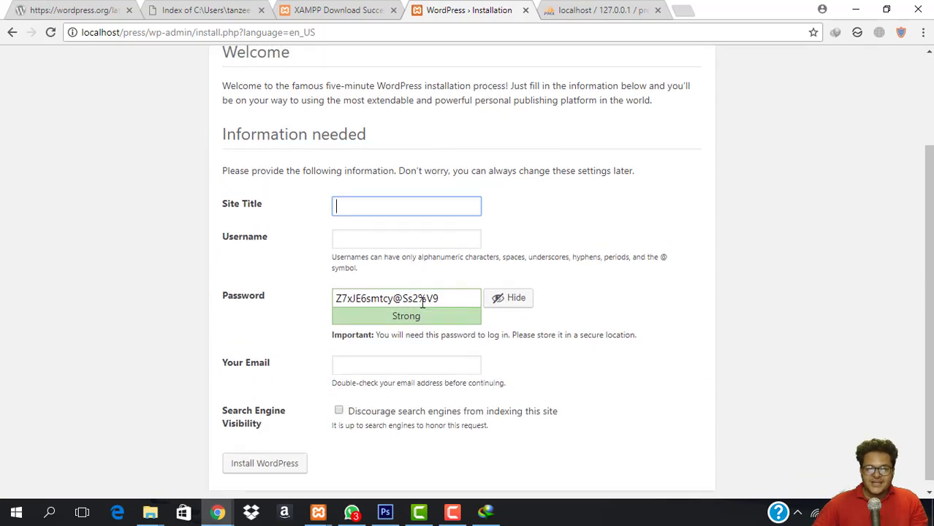
scroll(420, 307, "up", 2)
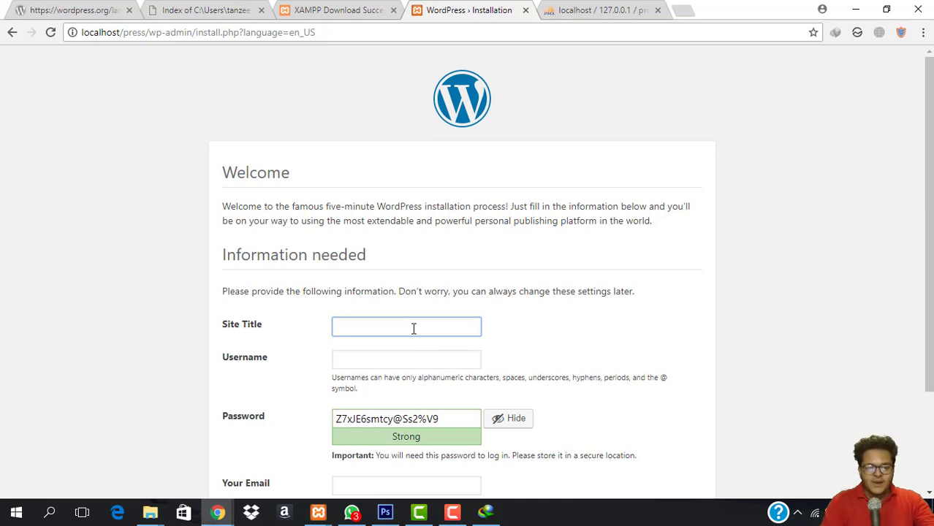
type("wesom")
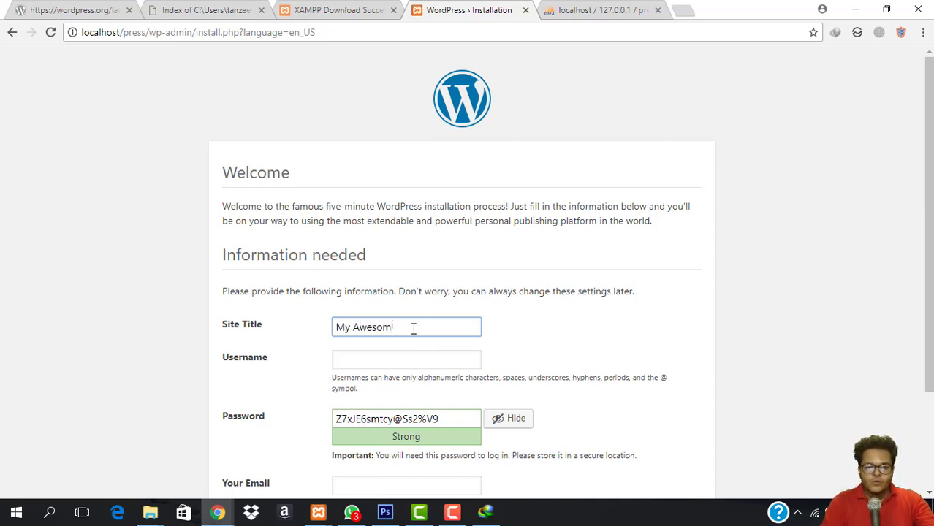
type("e Website")
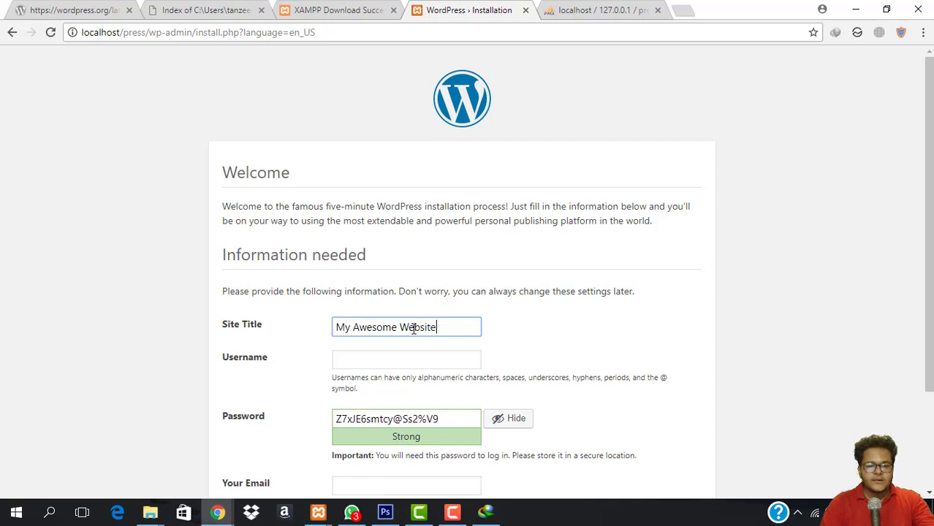
left_click(435, 368)
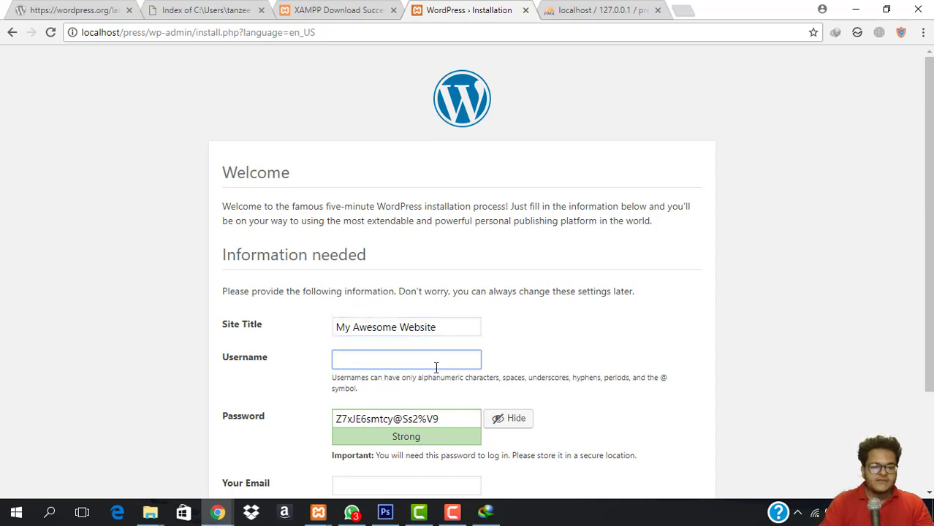
type("tn")
type("anz")
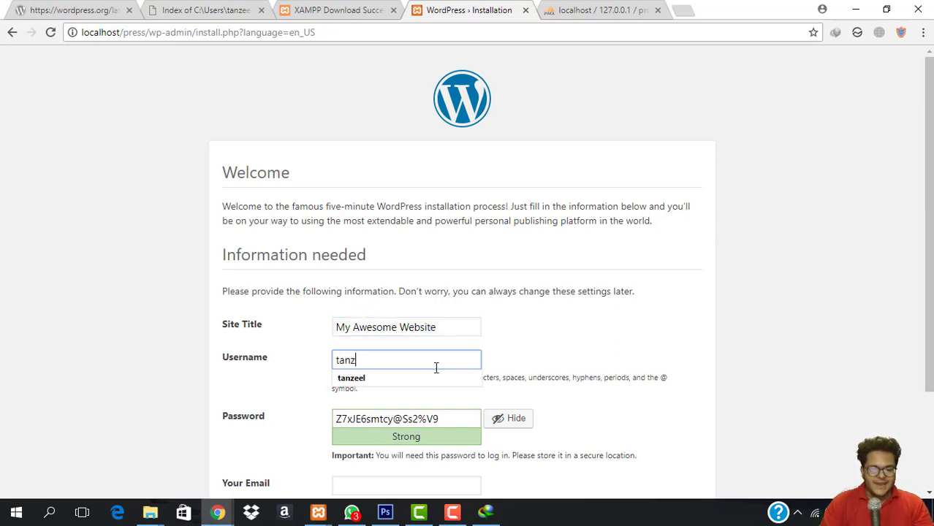
type("eel")
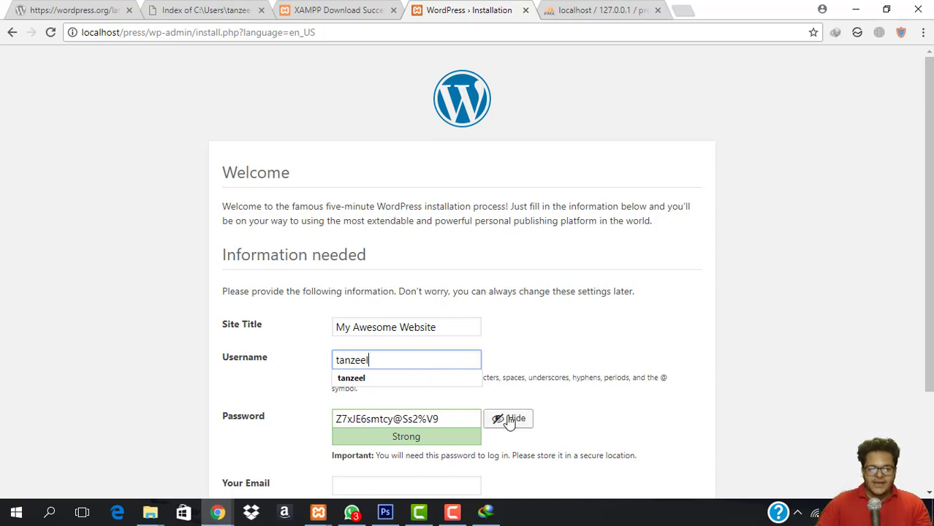
Replace the suggested password with a custom one, fill in the admin e-mail, and install WordPress.
left_click(451, 423)
double_click(450, 422)
left_click(518, 420)
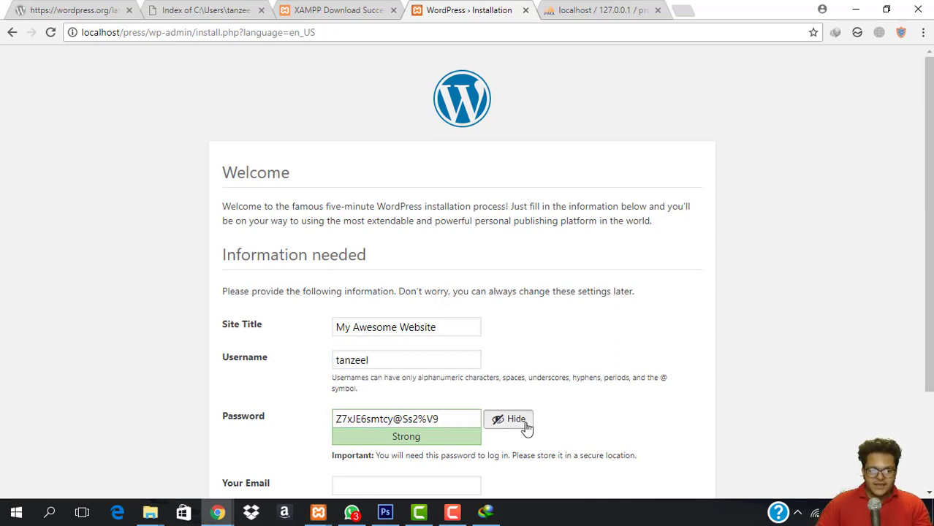
type("a")
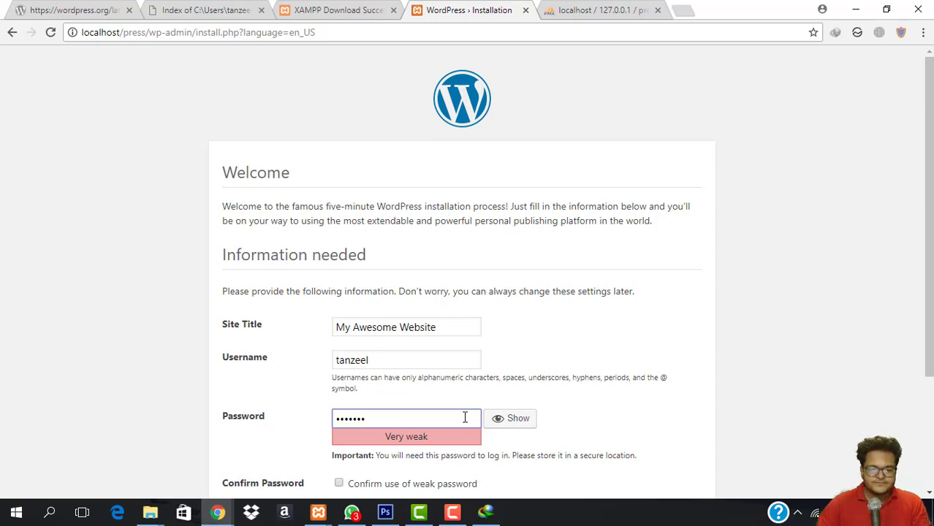
double_click(465, 417)
type("123")
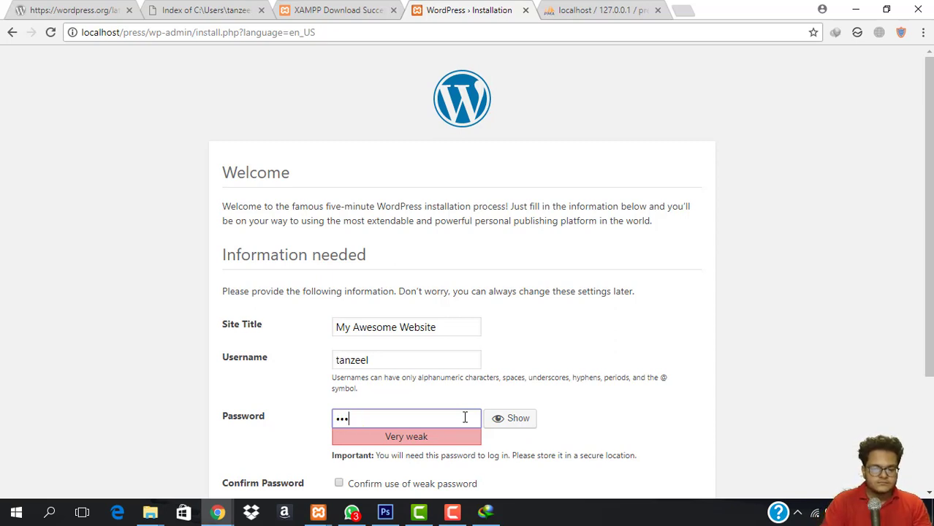
type("4")
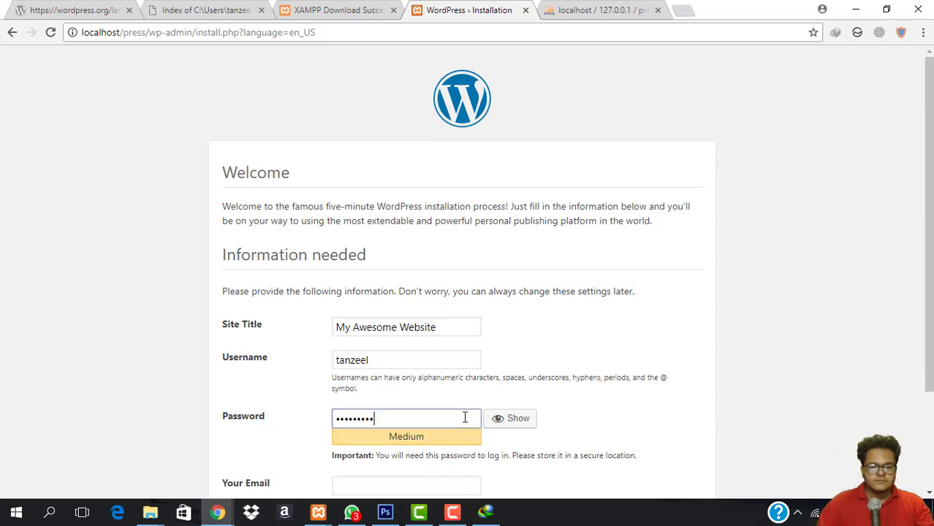
scroll(464, 413, "down", 3)
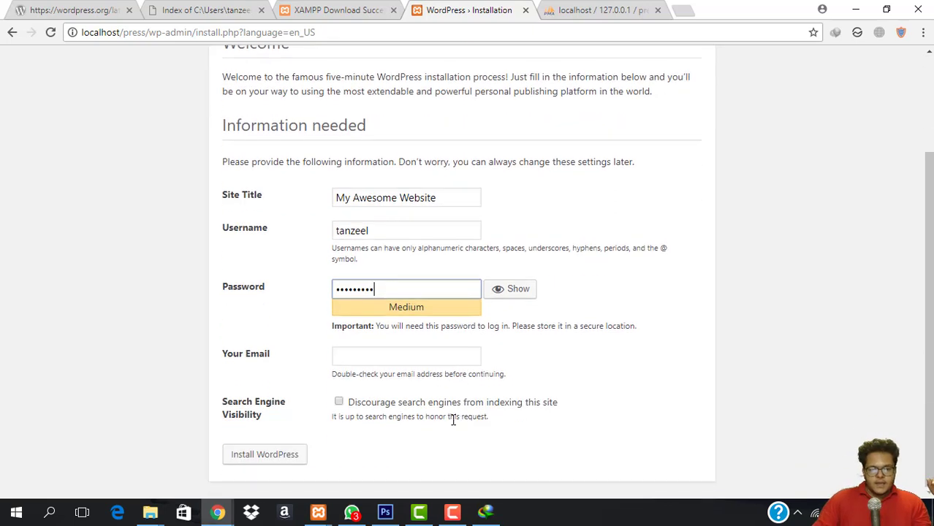
left_click(340, 358)
left_click(390, 374)
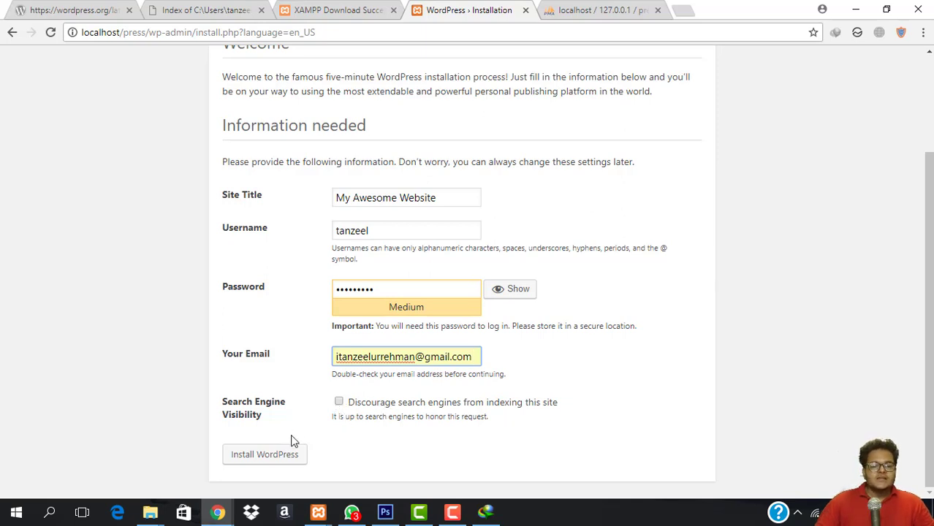
left_click(285, 456)
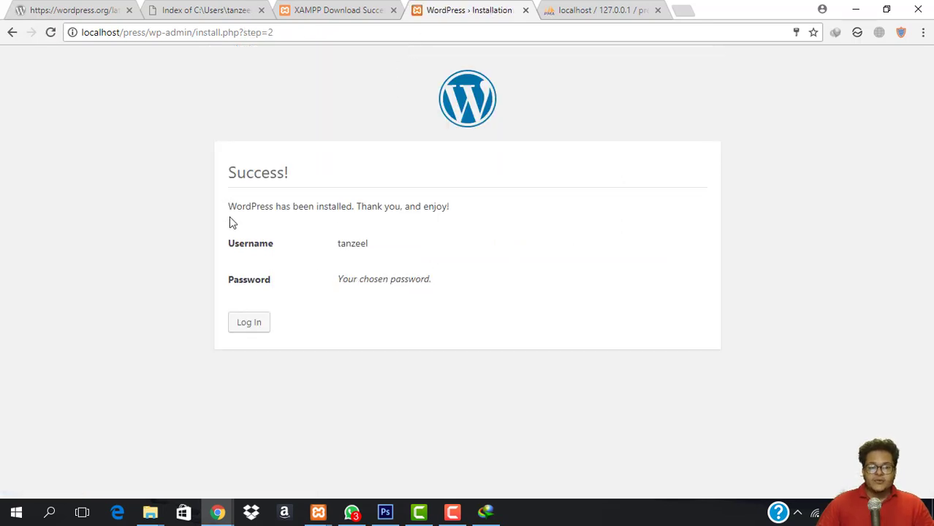
Confirm the press database now holds 12 wp_ tables, then close the phpMyAdmin tab.
left_click_drag(230, 208, 458, 219)
left_click(480, 221)
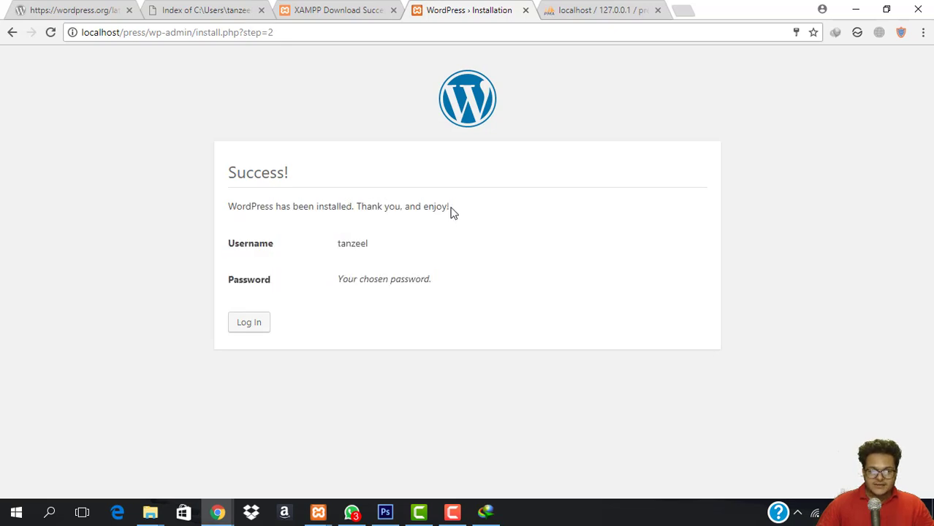
left_click(575, 9)
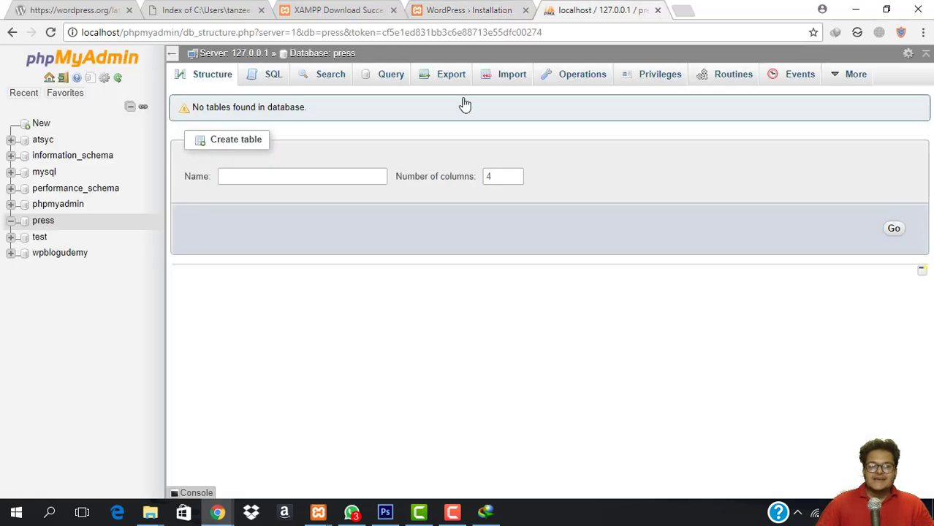
left_click(37, 223)
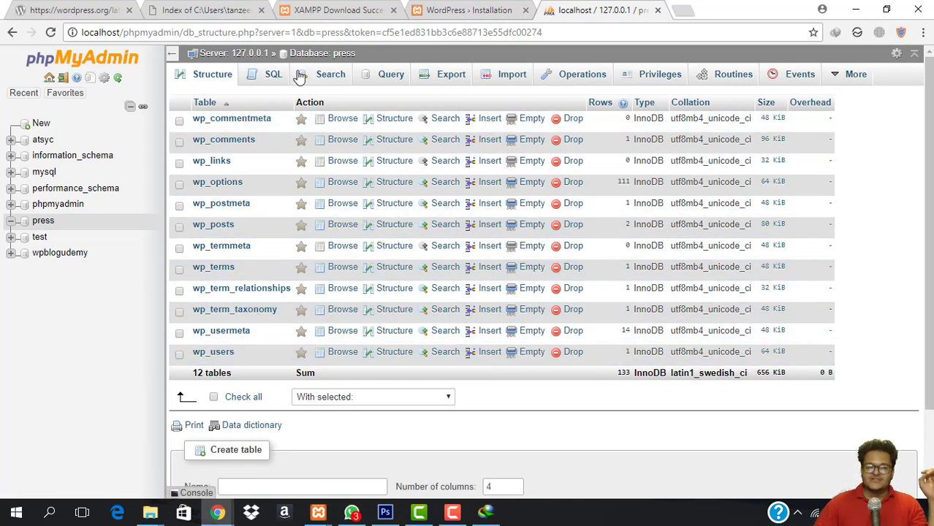
left_click(657, 10)
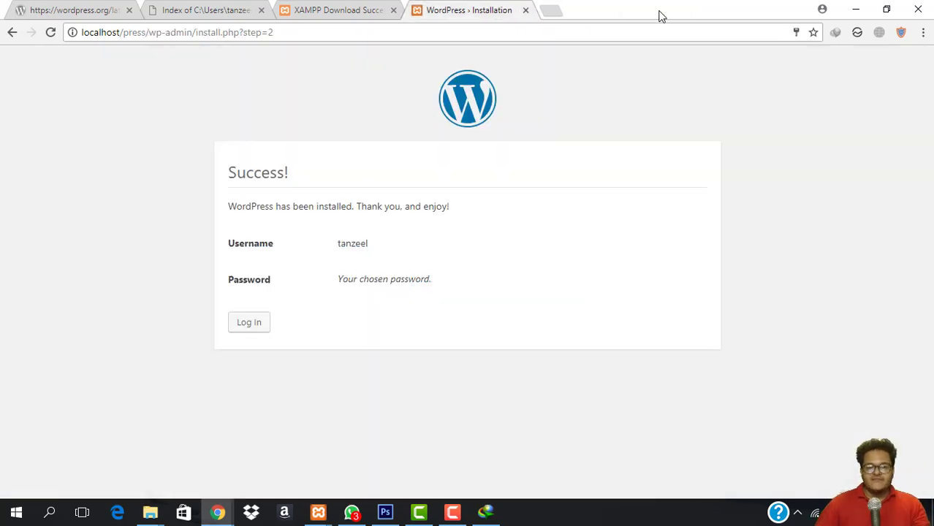
double_click(240, 176)
left_click(484, 200)
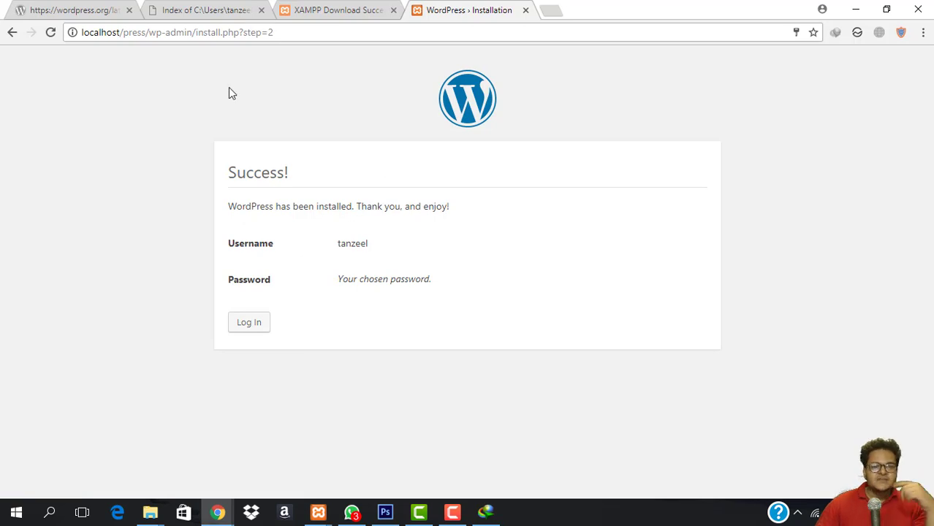
Log in with the admin username and password to reach the My Awesome Website Dashboard.
left_click(249, 322)
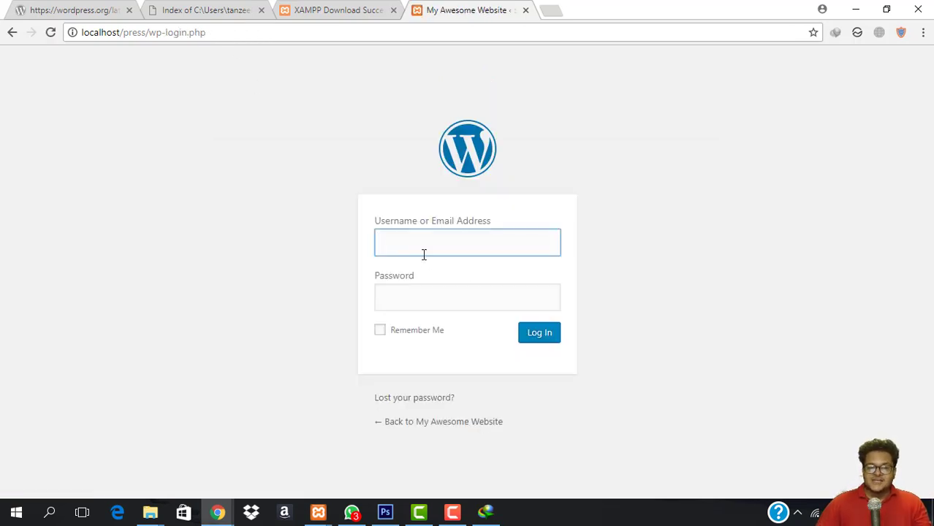
type("tanzeel")
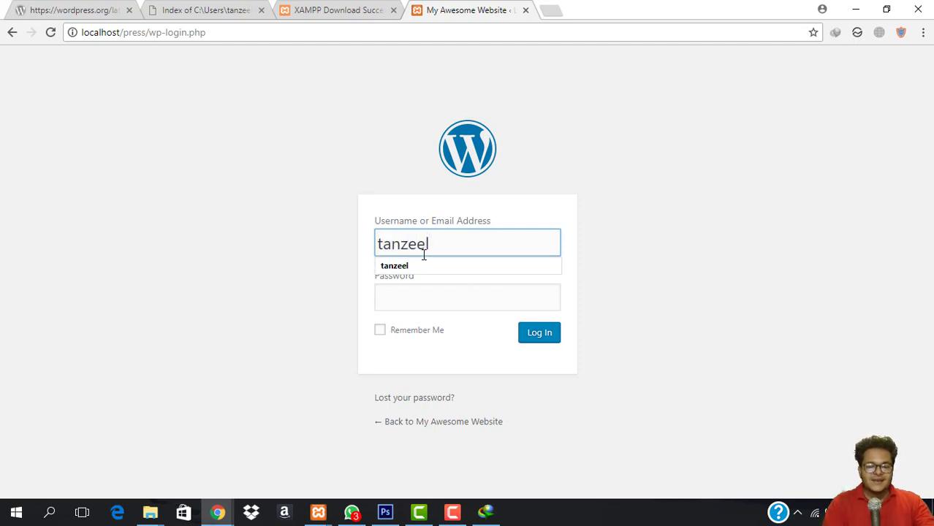
key("Tab")
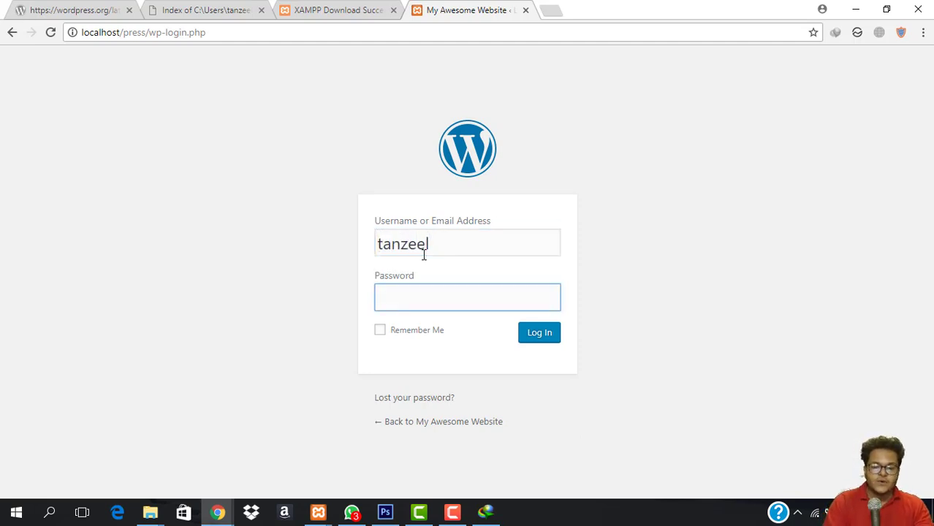
type("*******")
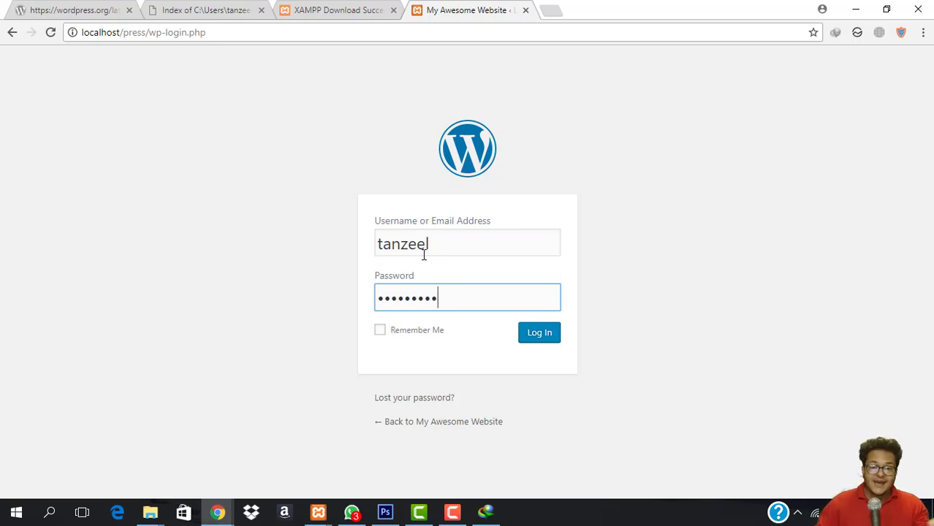
left_click(539, 334)
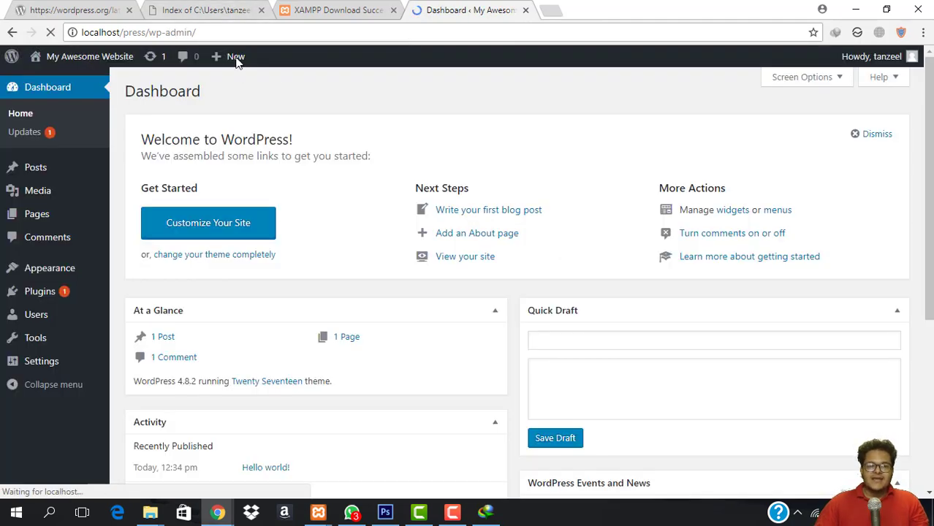
View the live site's front page, then return to the admin Dashboard.
scroll(320, 292, "down", 2)
scroll(327, 302, "up", 2)
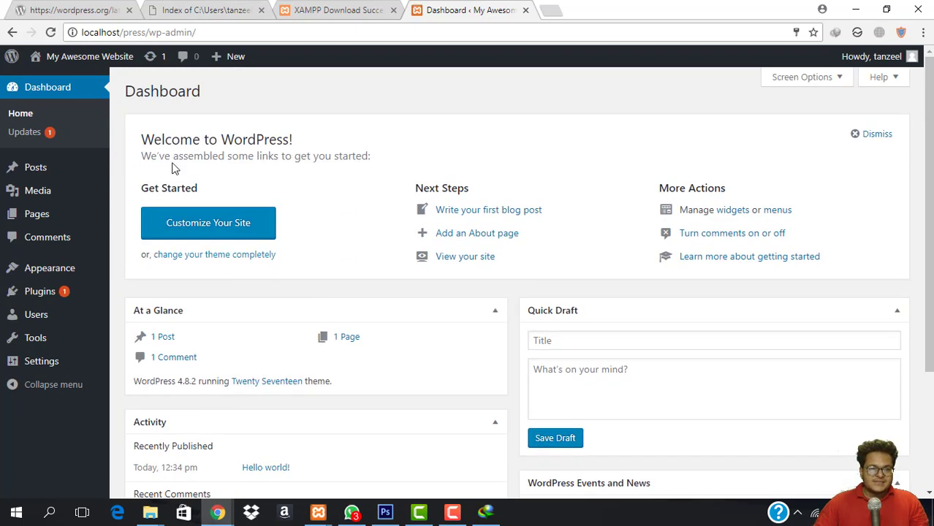
mouse_move(83, 63)
left_click(50, 81)
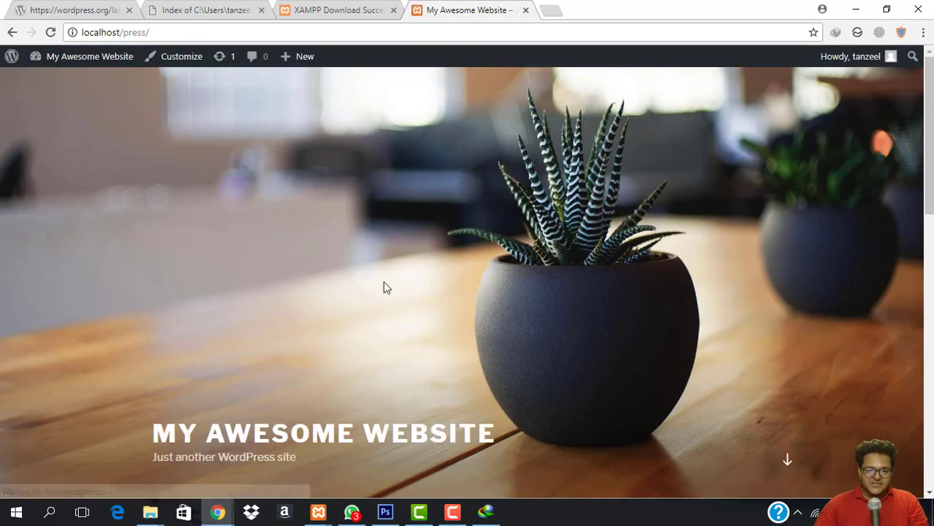
scroll(391, 369, "down", 10)
scroll(392, 365, "up", 10)
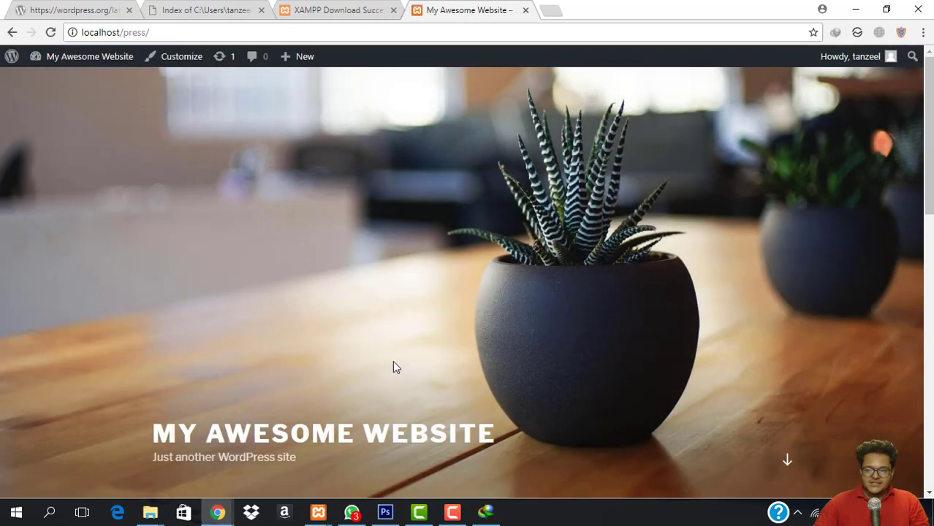
scroll(392, 361, "down", 10)
scroll(417, 389, "up", 10)
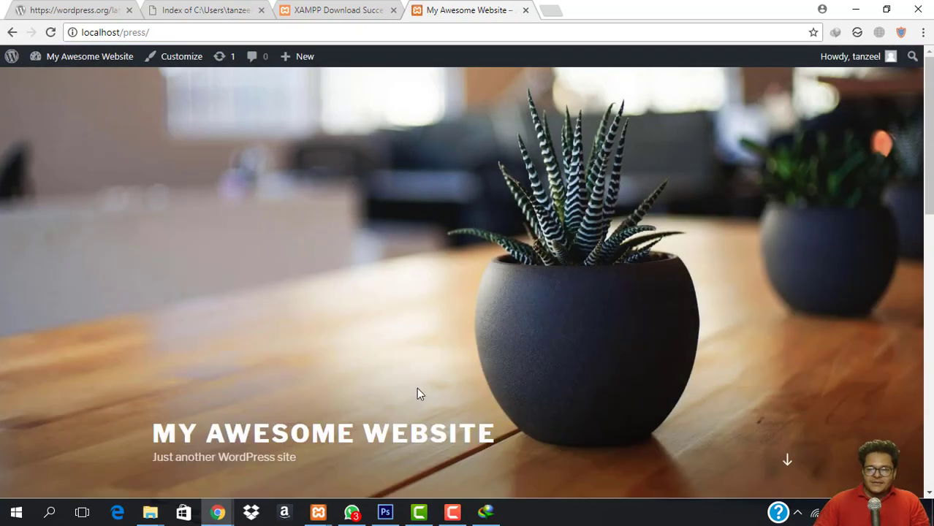
scroll(337, 325, "down", 10)
scroll(344, 330, "up", 10)
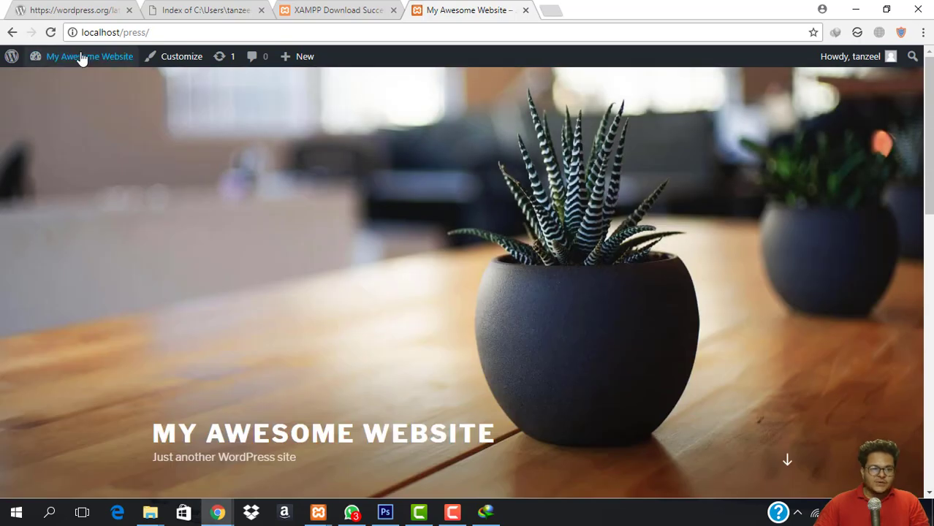
mouse_move(81, 58)
left_click(52, 82)
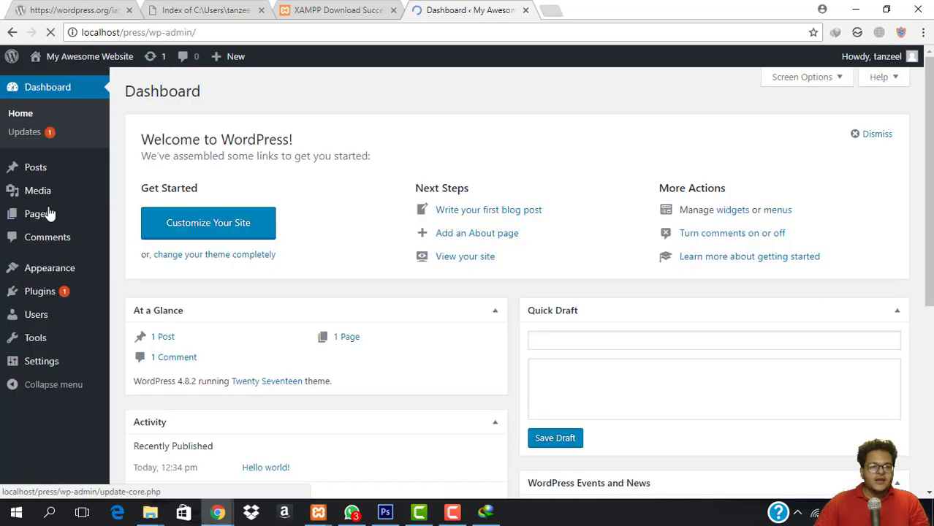
Go to Appearance > Themes, open the Customizer, and close it again.
mouse_move(99, 282)
left_click(127, 270)
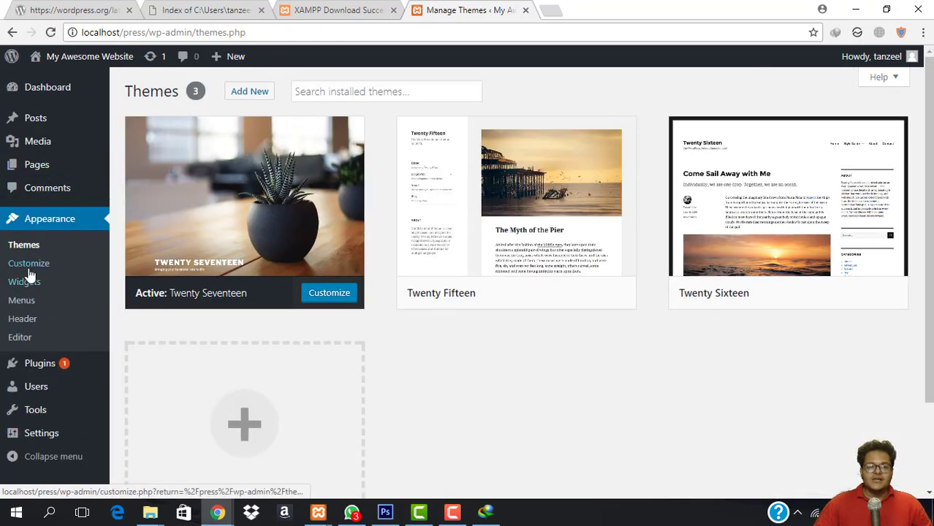
left_click(28, 267)
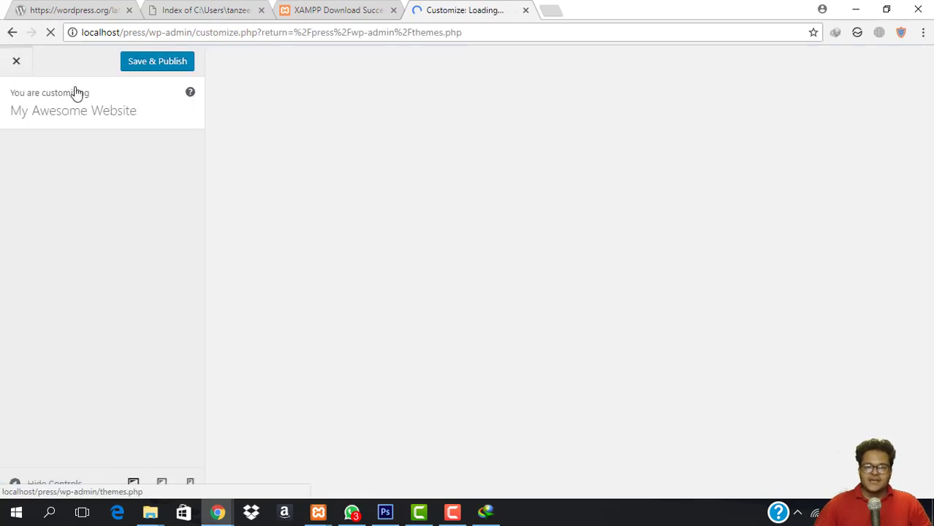
left_click(16, 61)
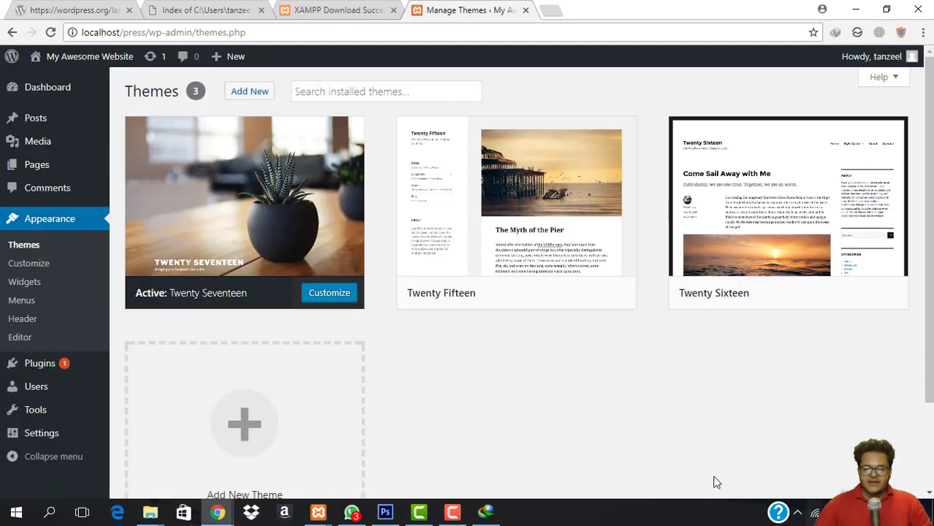
Disconnect the computer from its Wi-Fi network via the tray network flyout.
left_click(814, 514)
left_click(766, 141)
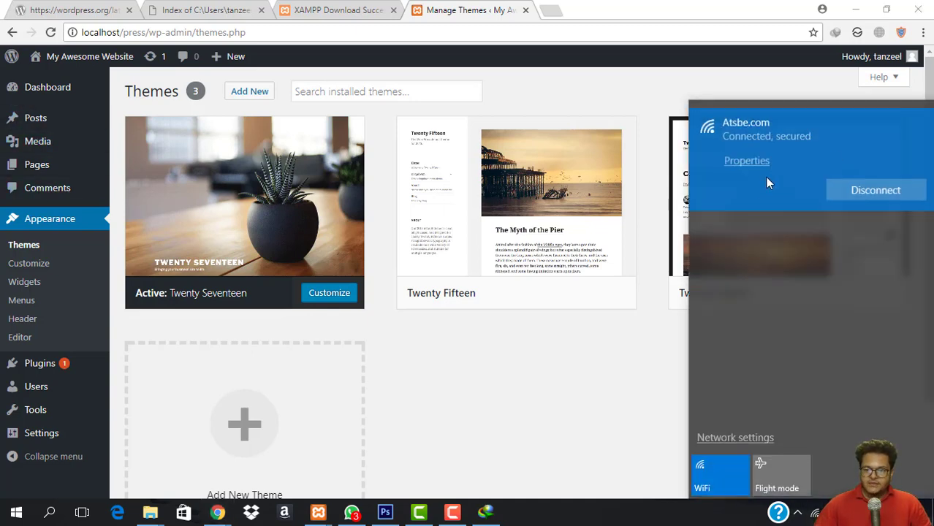
left_click(716, 473)
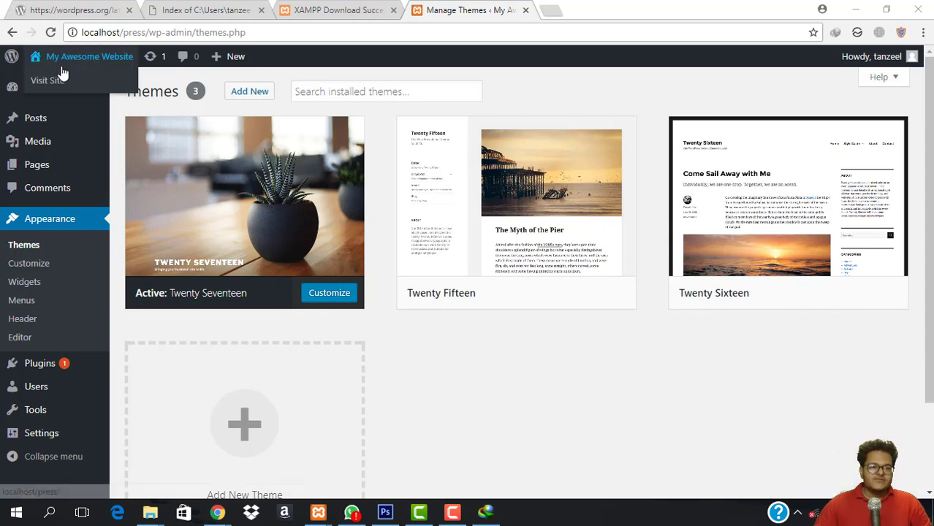
Look over the live site's front page, then go back to the Dashboard.
left_click(46, 81)
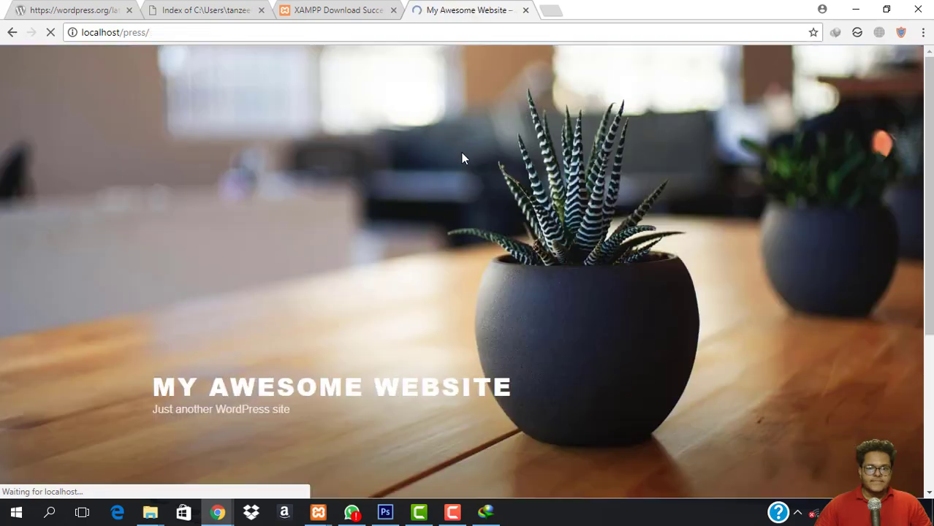
scroll(516, 298, "down", 15)
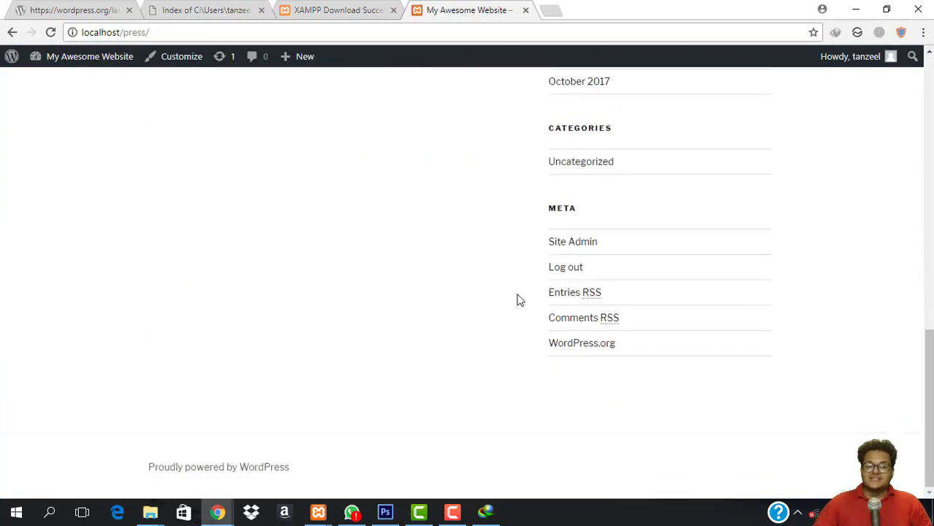
scroll(516, 298, "up", 15)
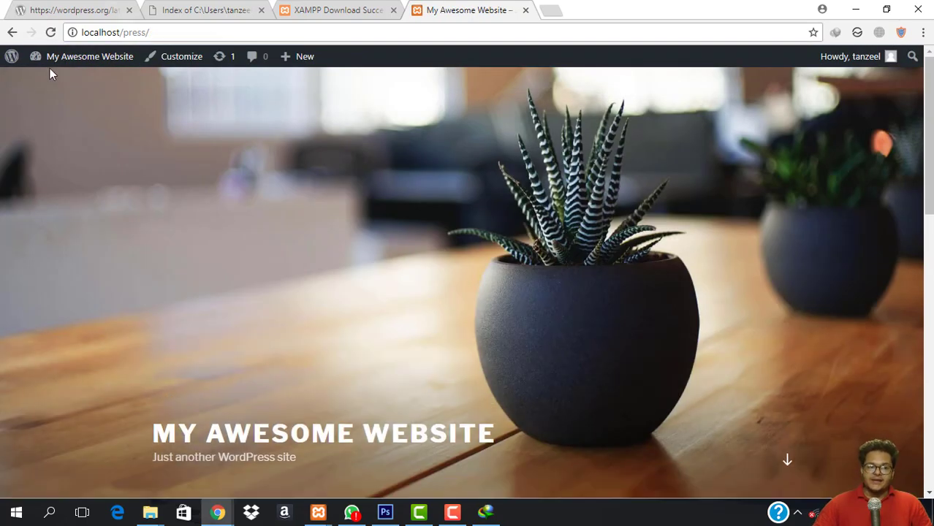
mouse_move(66, 58)
left_click(61, 87)
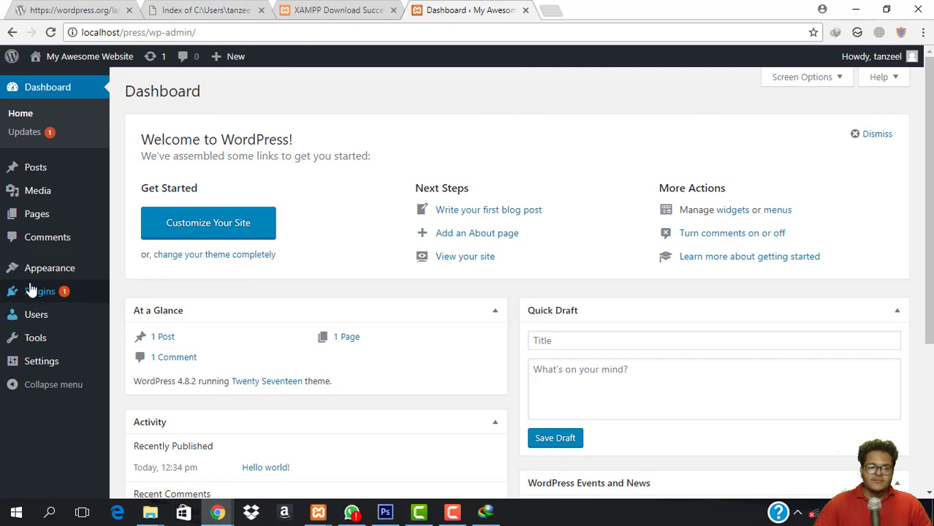
Open Appearance > Themes and go to Add New themes.
mouse_move(46, 270)
left_click(143, 271)
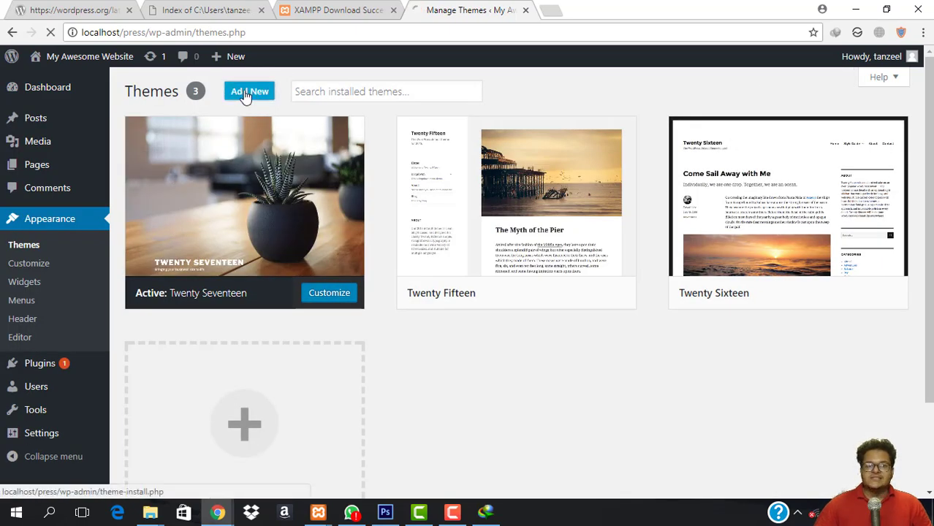
left_click(247, 93)
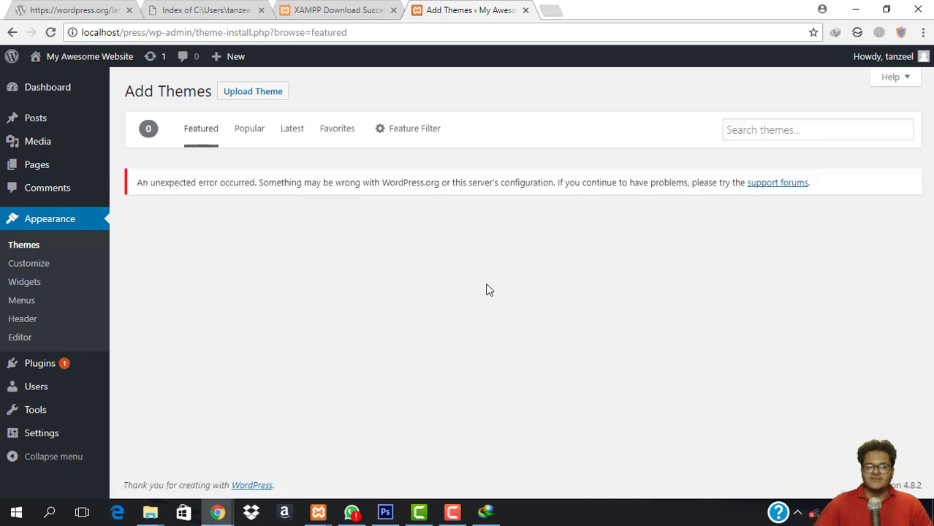
Reconnect the computer to the Atsbe.com Wi-Fi network.
left_click(811, 513)
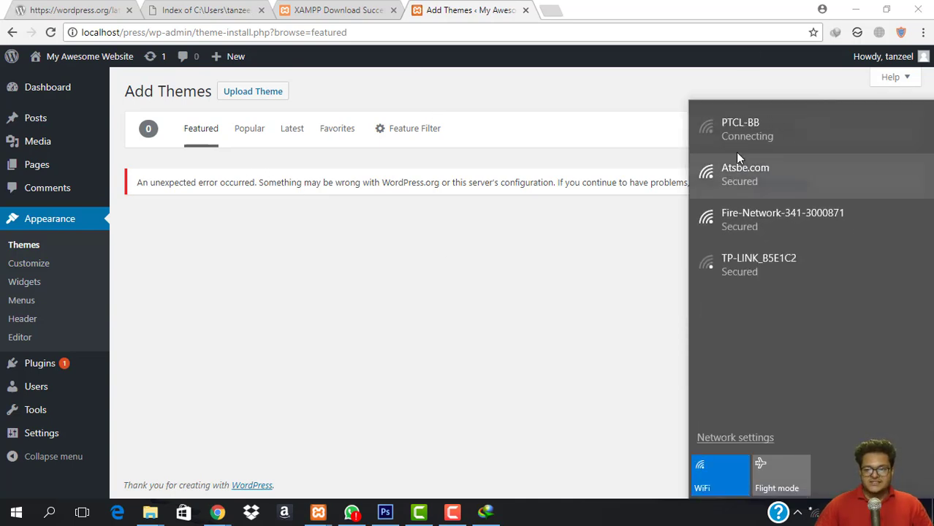
left_click(777, 170)
left_click(894, 236)
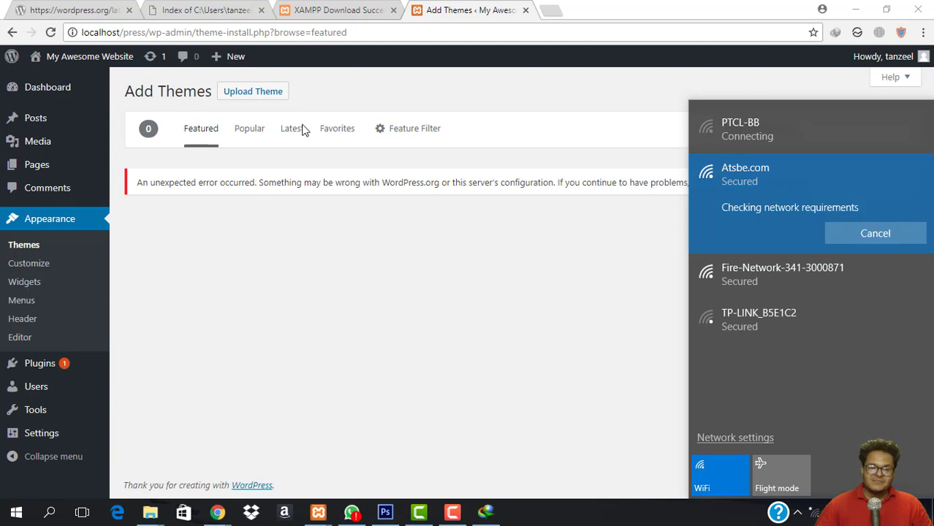